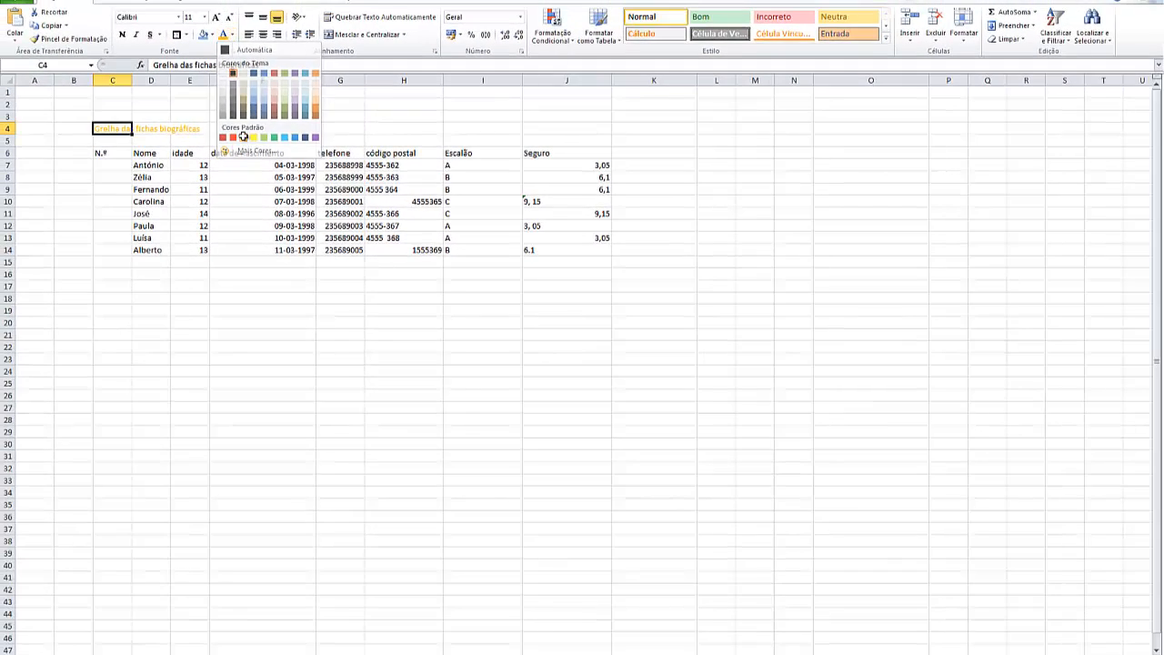
Colour the title "Grelha das fichas biográficas" orange, and merge and centre it across C4:J4
click(243, 137)
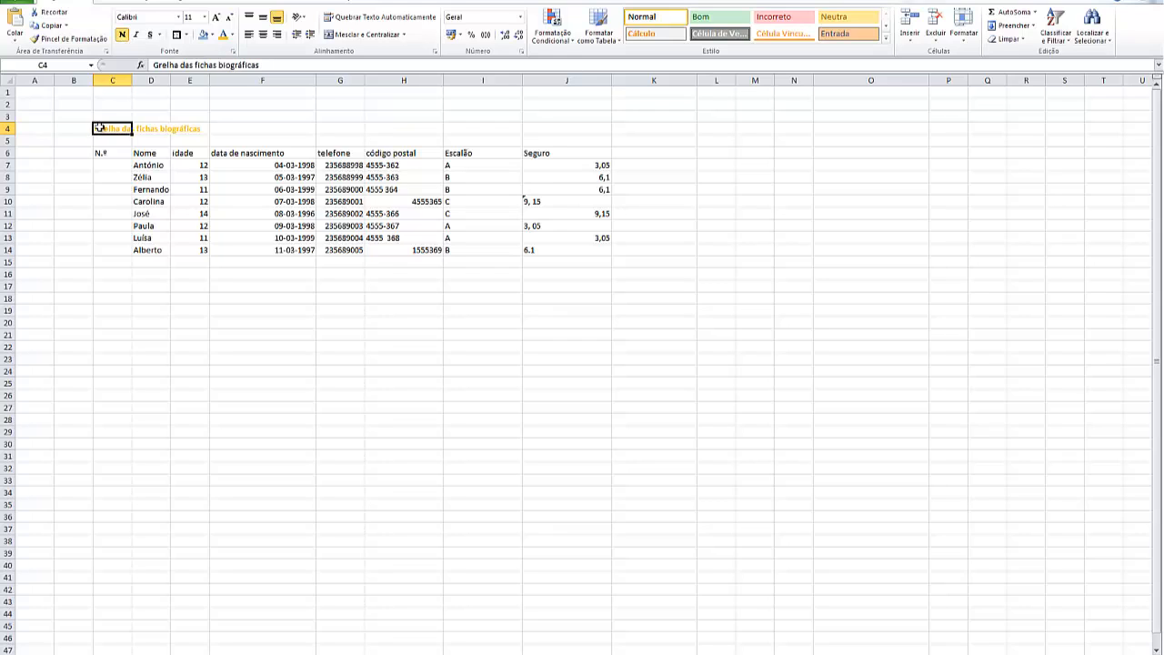
drag(100, 129, 545, 126)
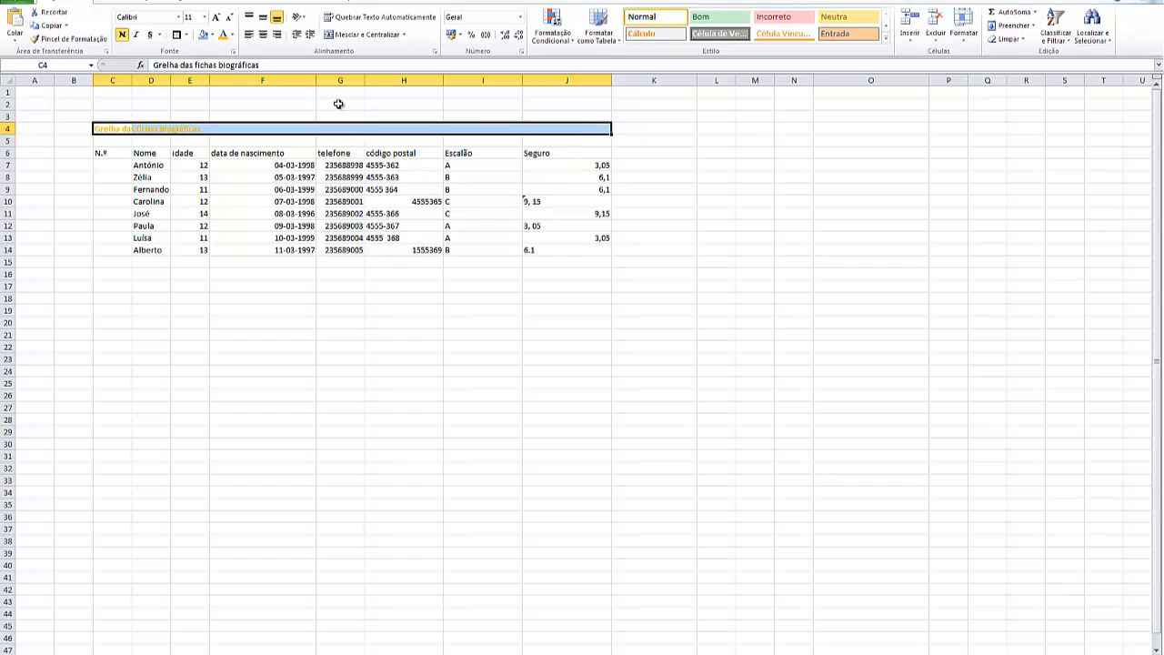
click(361, 34)
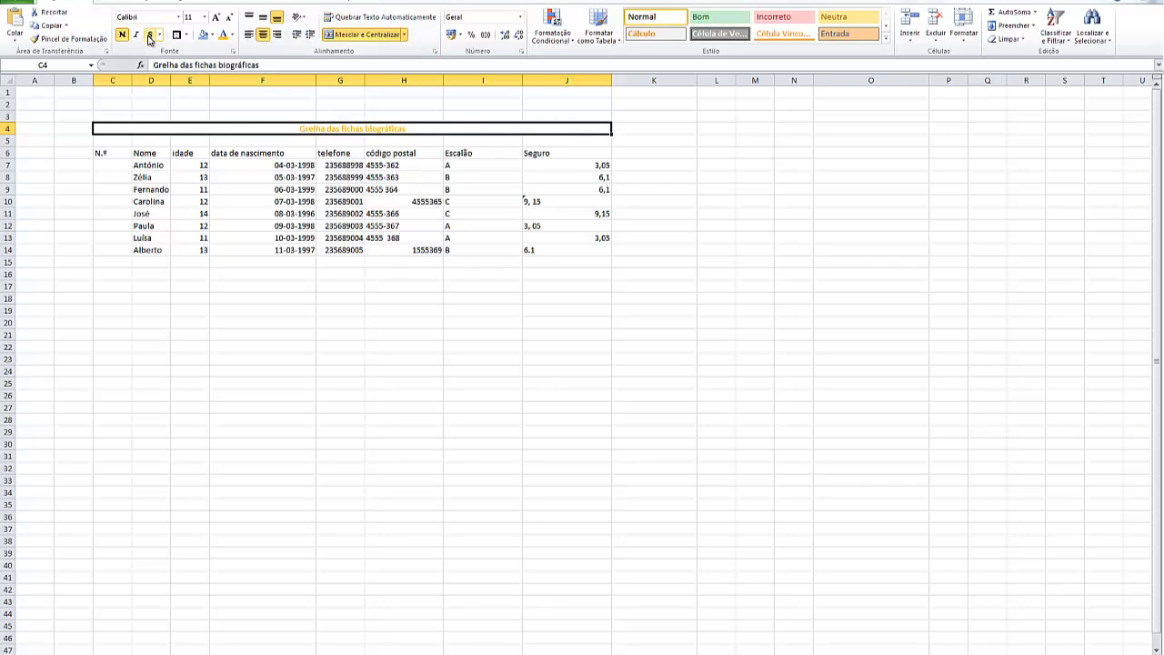
Set the title's font to Cambria at size 14
click(178, 19)
scroll(159, 213, down, 8)
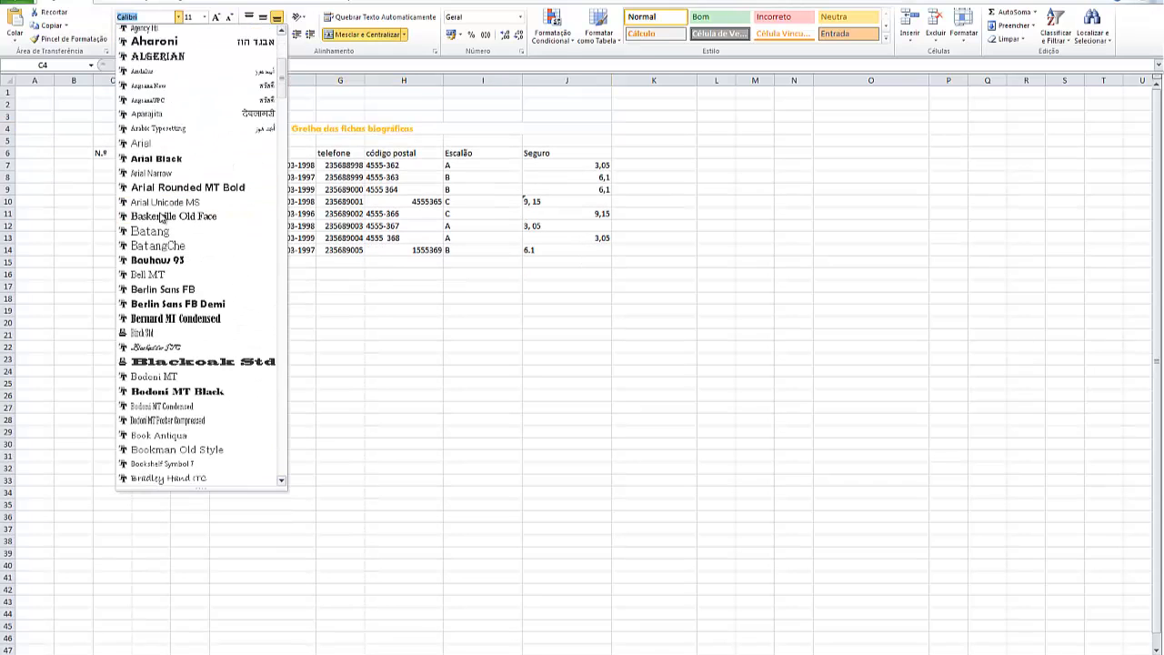
scroll(159, 218, down, 5)
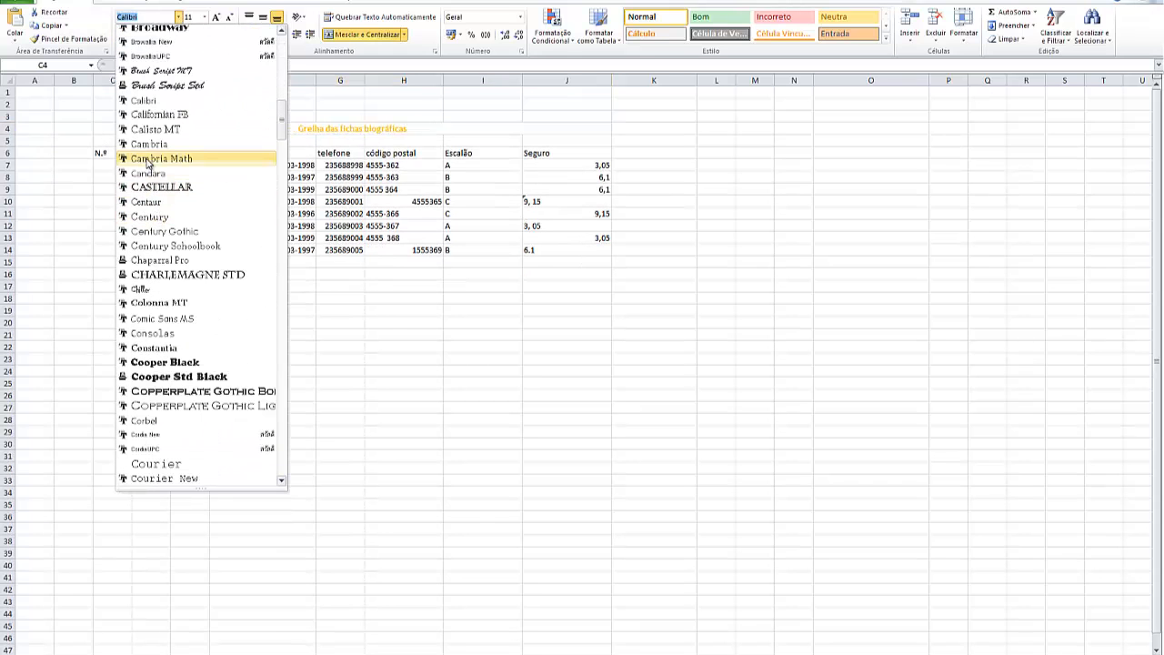
click(149, 146)
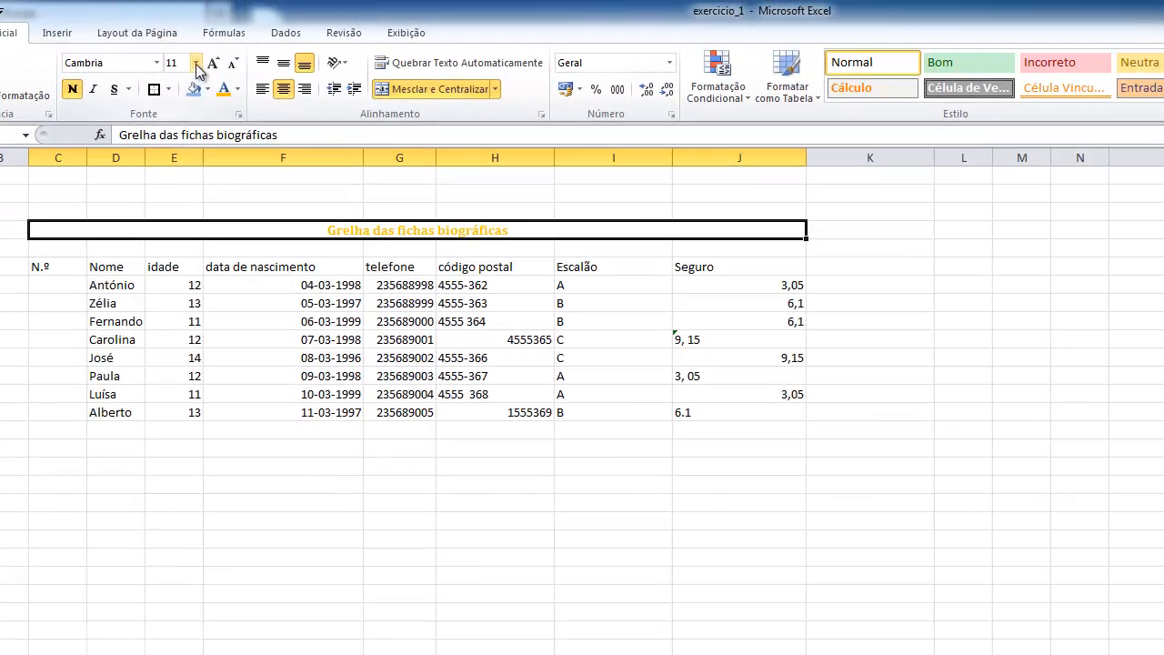
click(195, 64)
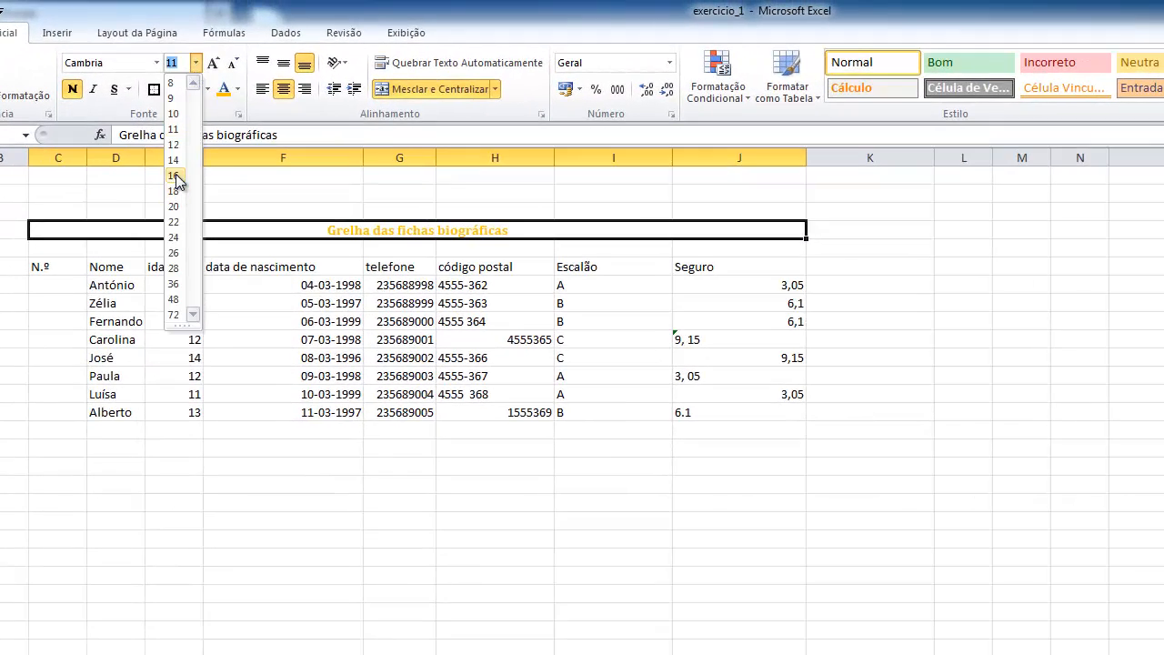
click(174, 161)
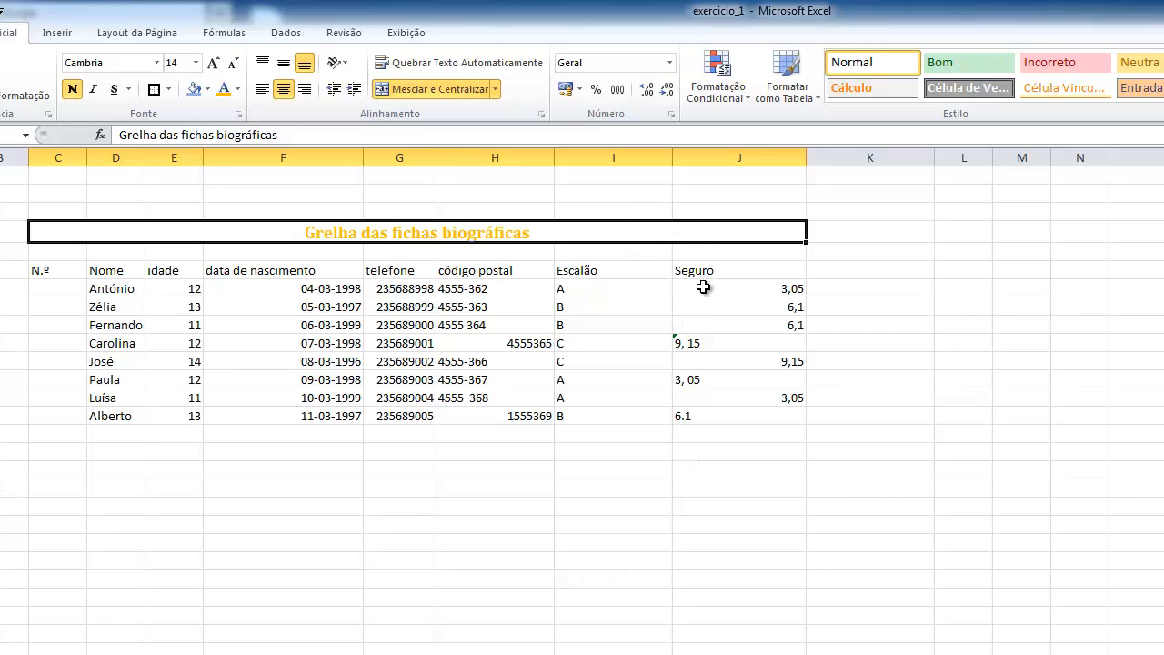
Format the Seguro values in J7:J14 as accounting amounts with the € Português (Portugal) currency
drag(704, 288, 731, 414)
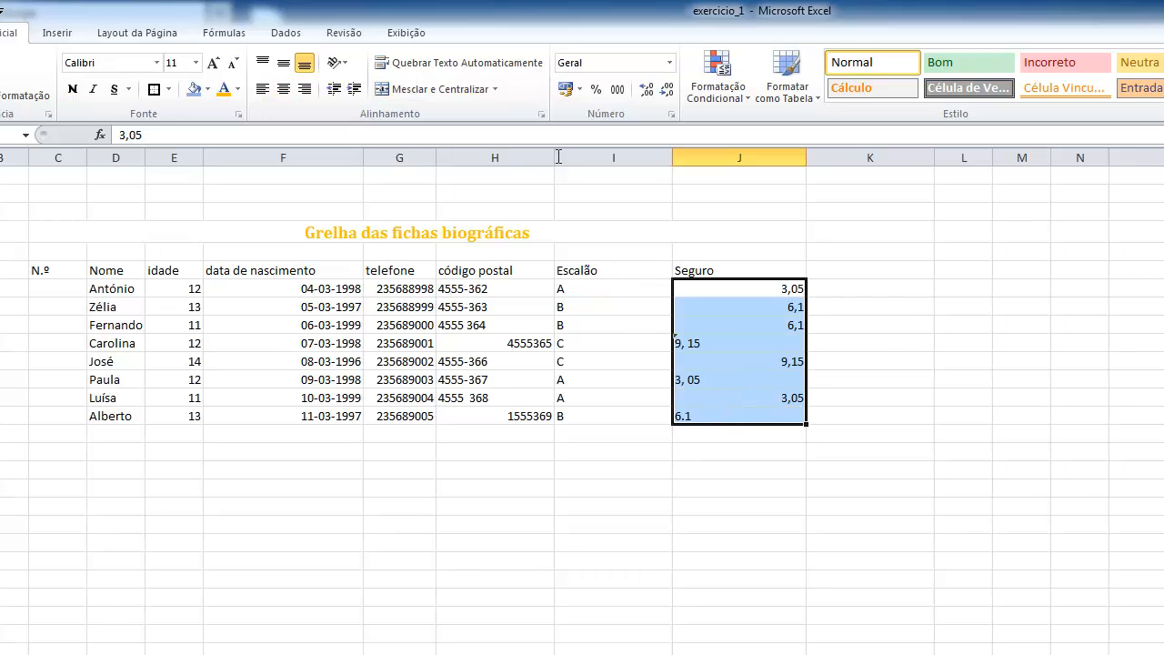
click(579, 88)
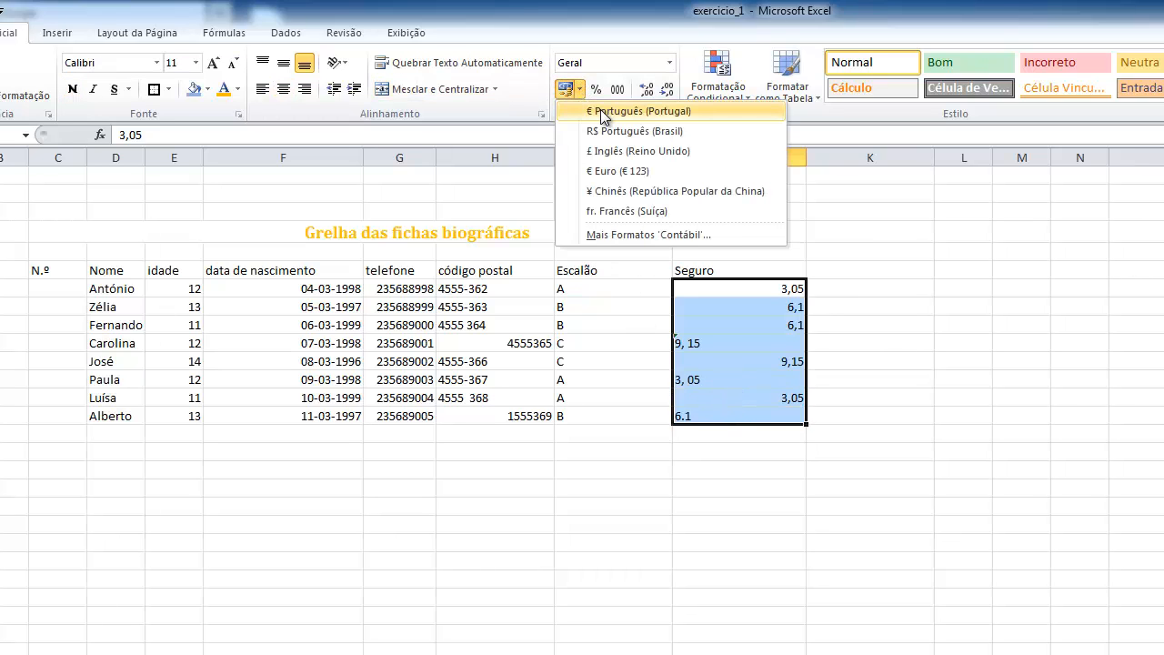
click(601, 113)
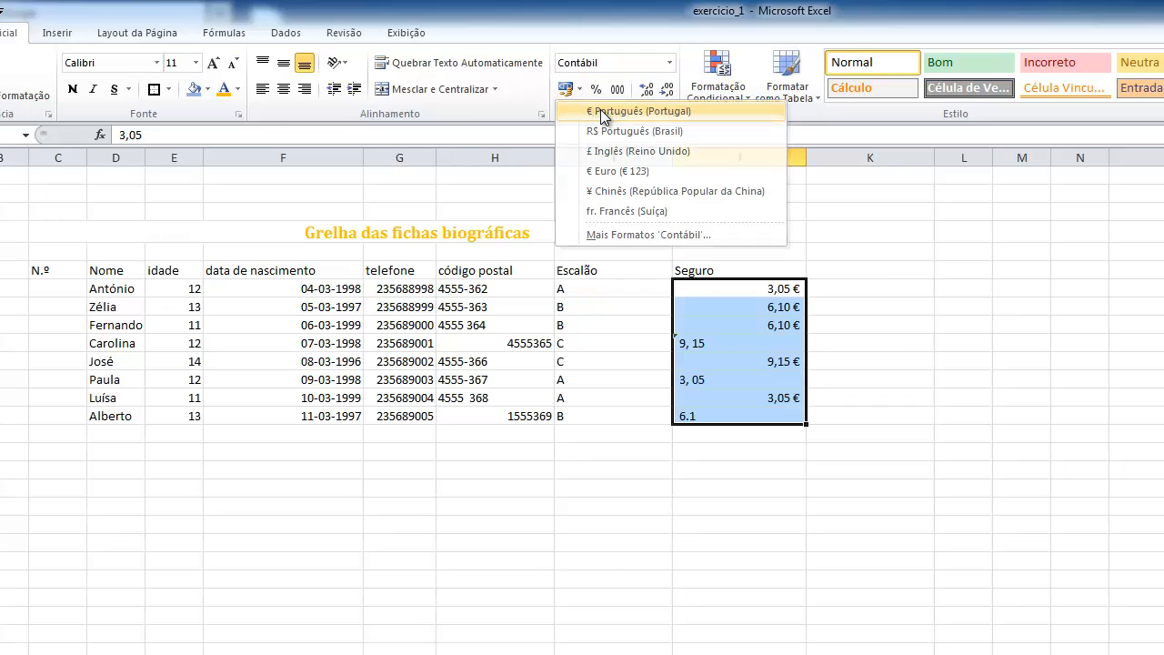
Remove the space after the comma in Seguro cell J10 so the amount reads 9,15
click(702, 346)
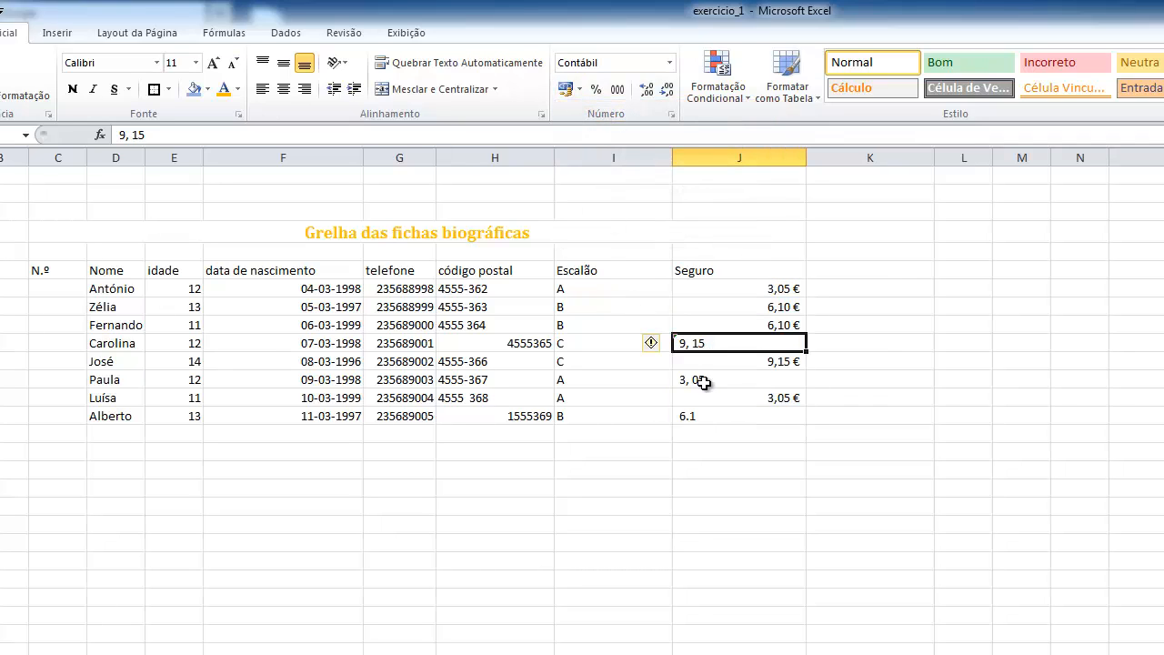
click(705, 382)
click(689, 418)
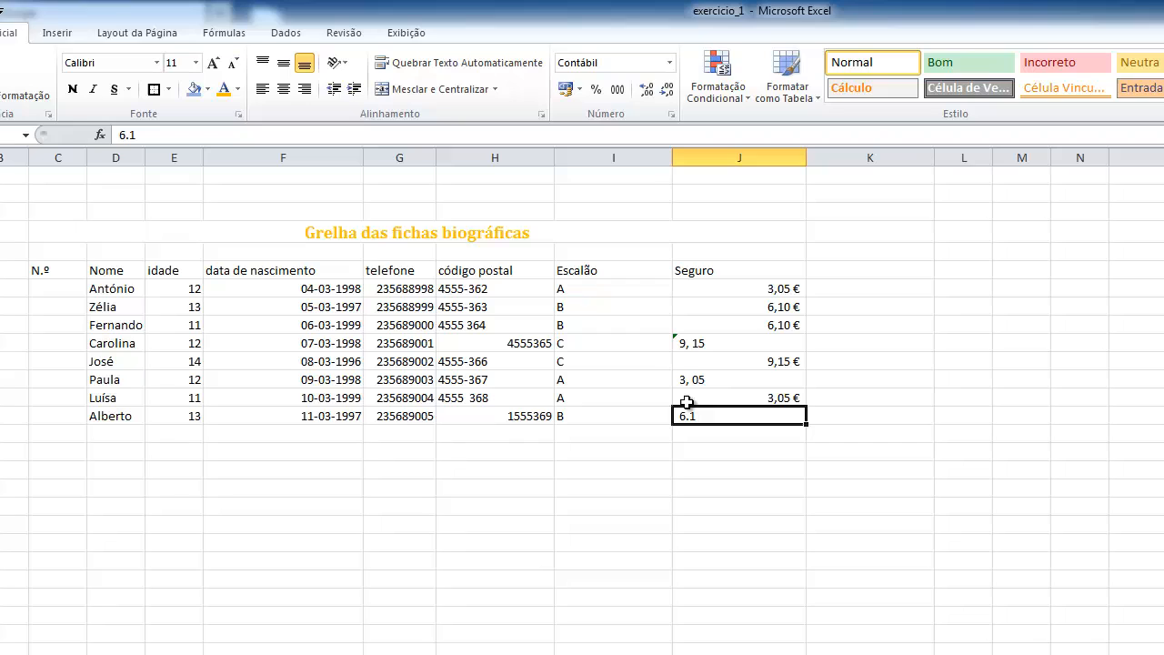
click(691, 344)
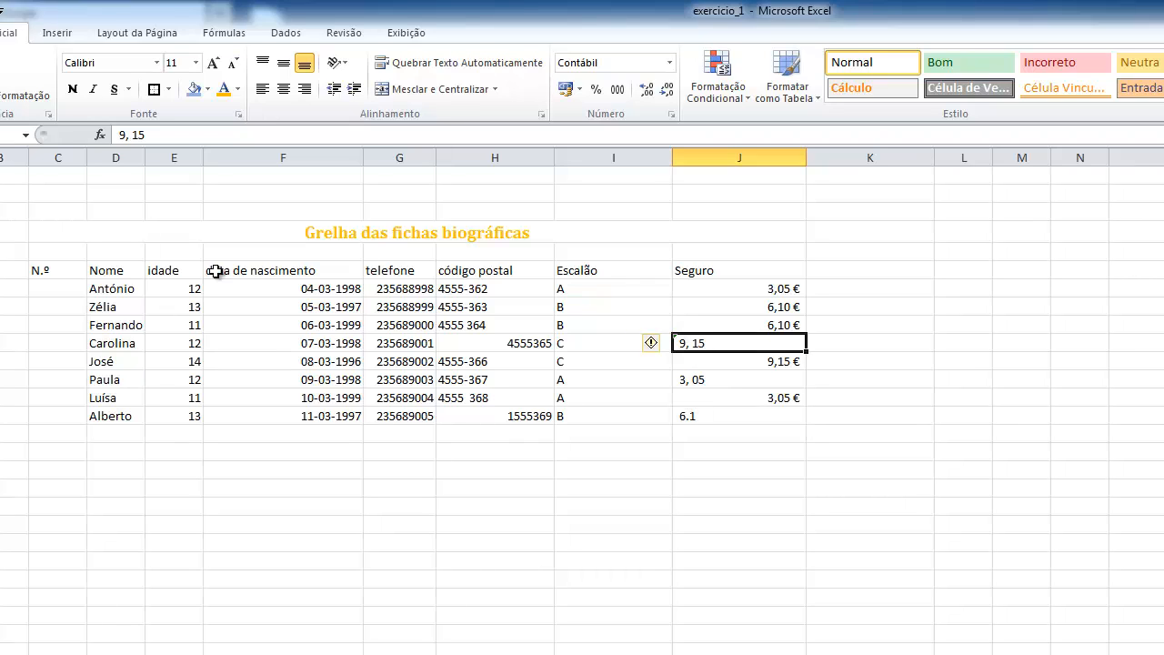
click(132, 135)
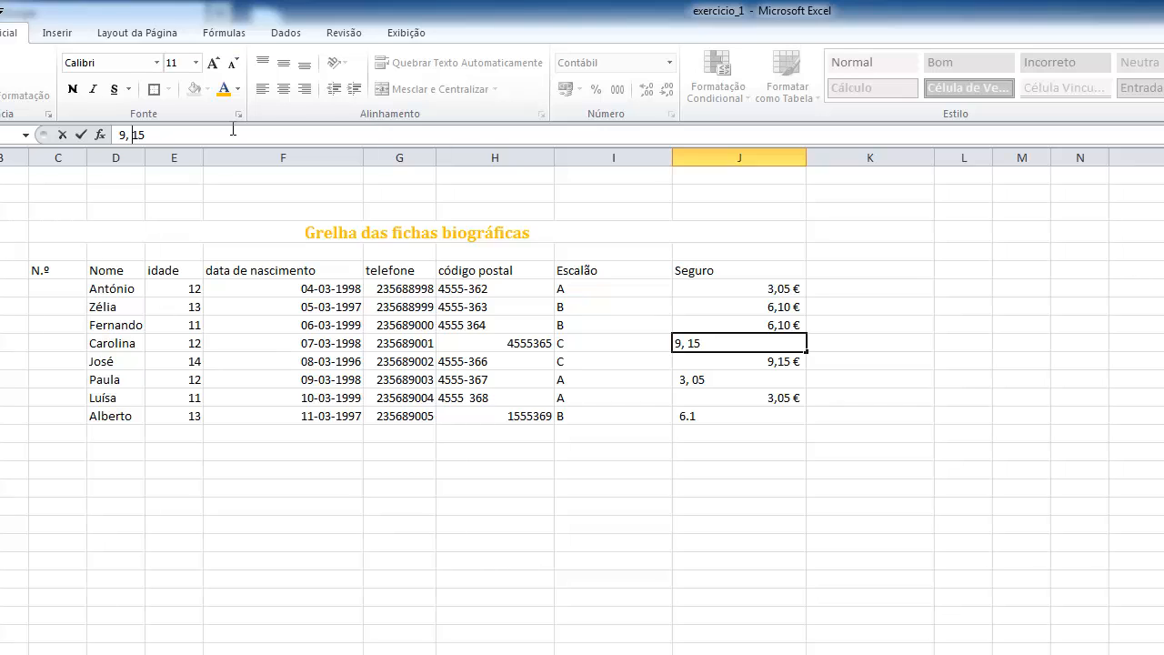
key(BackSpace)
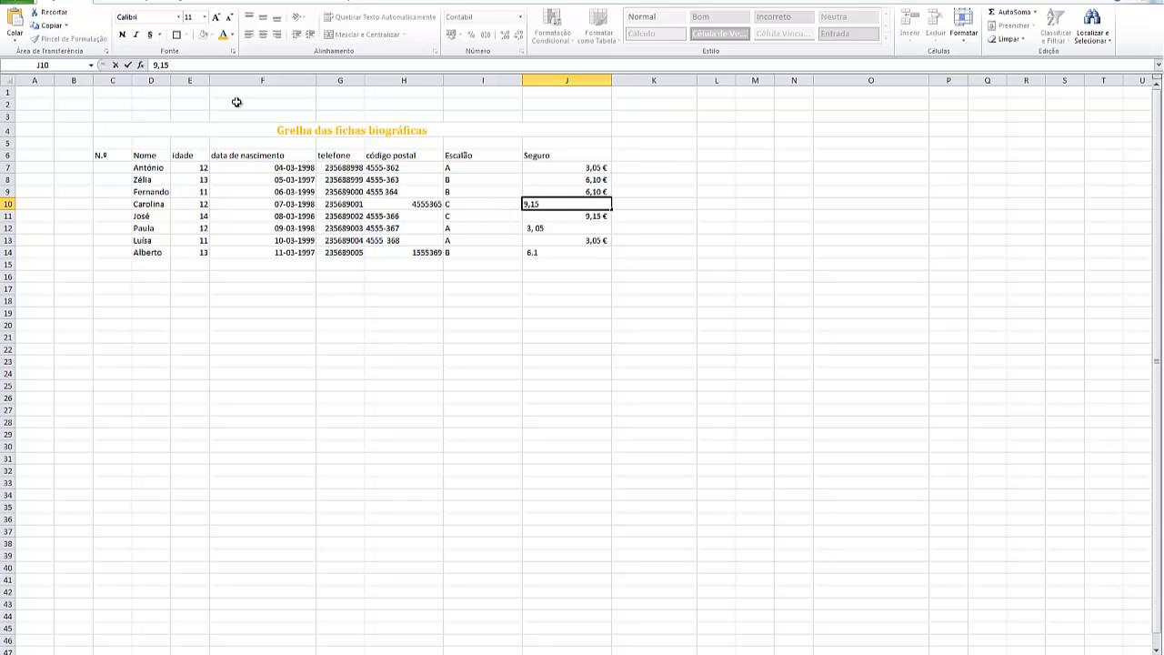
Correct the mistyped Seguro amounts to 3,05 in J12 and 6,1 in J14
click(537, 227)
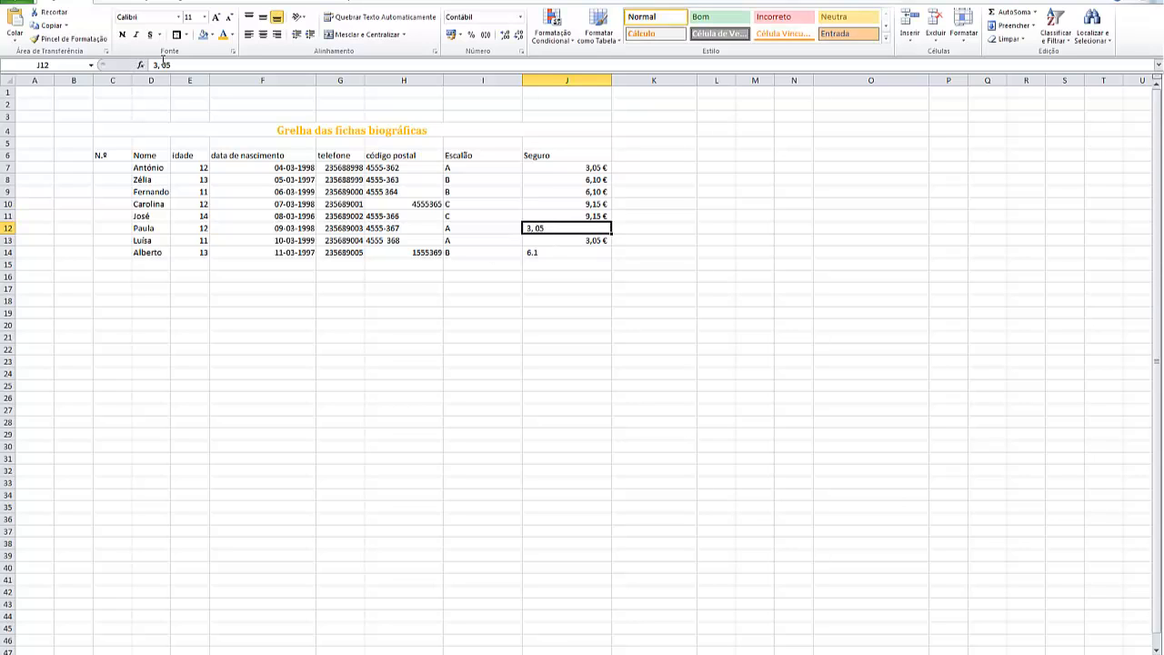
click(165, 65)
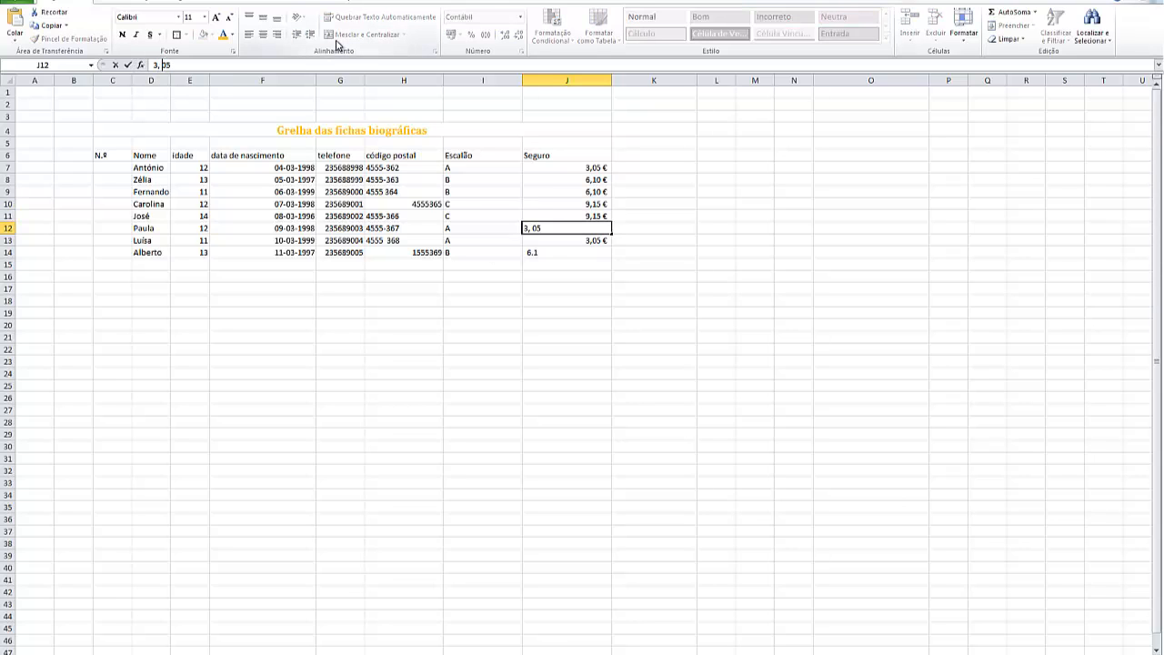
click(537, 261)
click(537, 254)
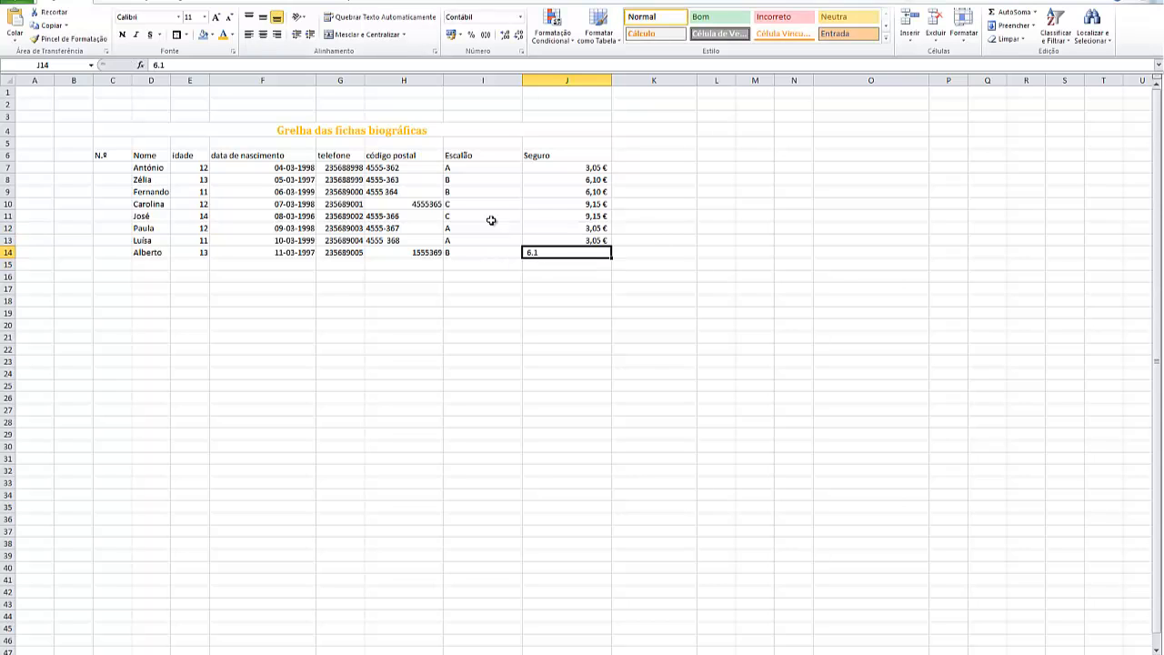
click(159, 64)
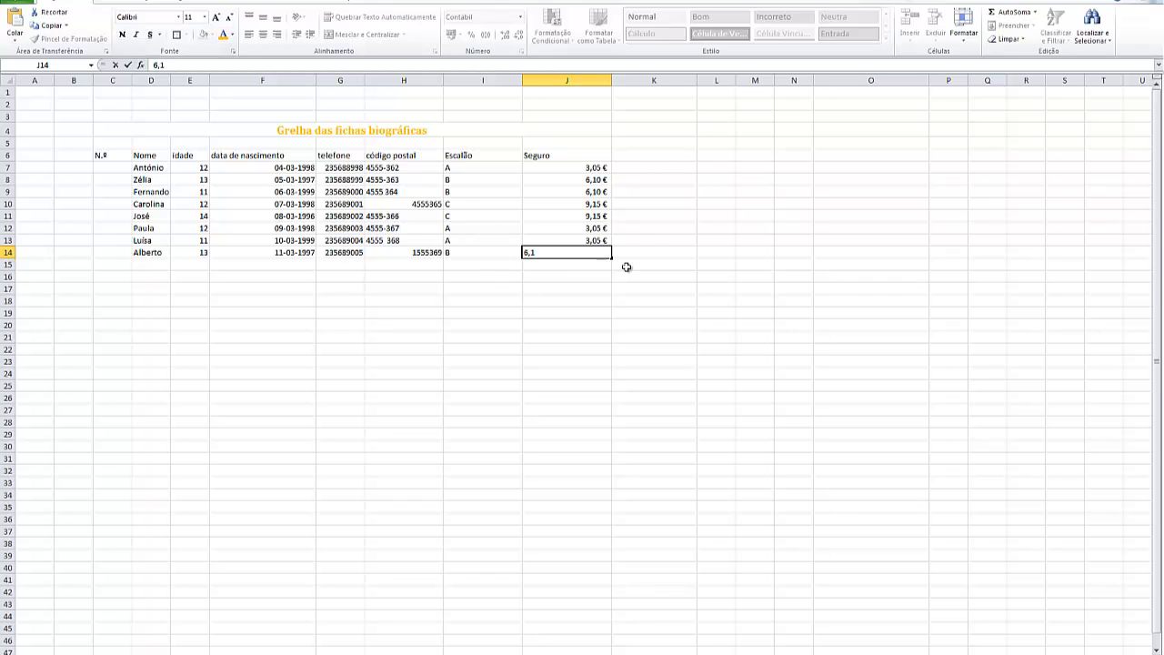
click(684, 255)
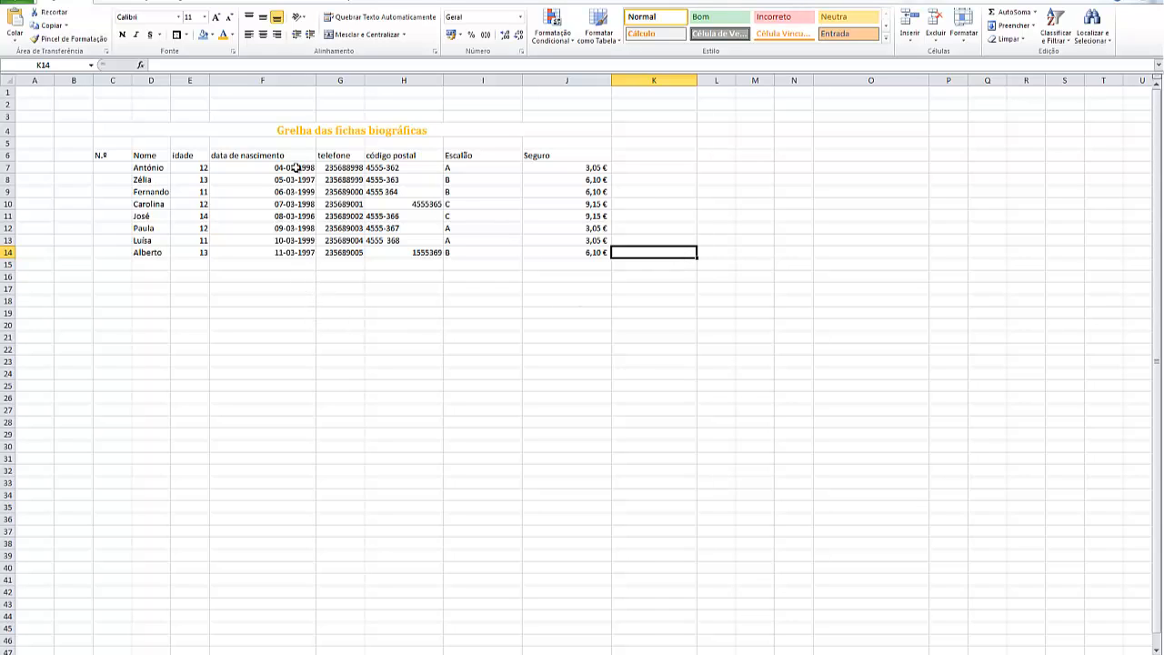
Apply the Especial number format "Número de Telefone" to the telefone values in G7:G14
drag(325, 167, 341, 250)
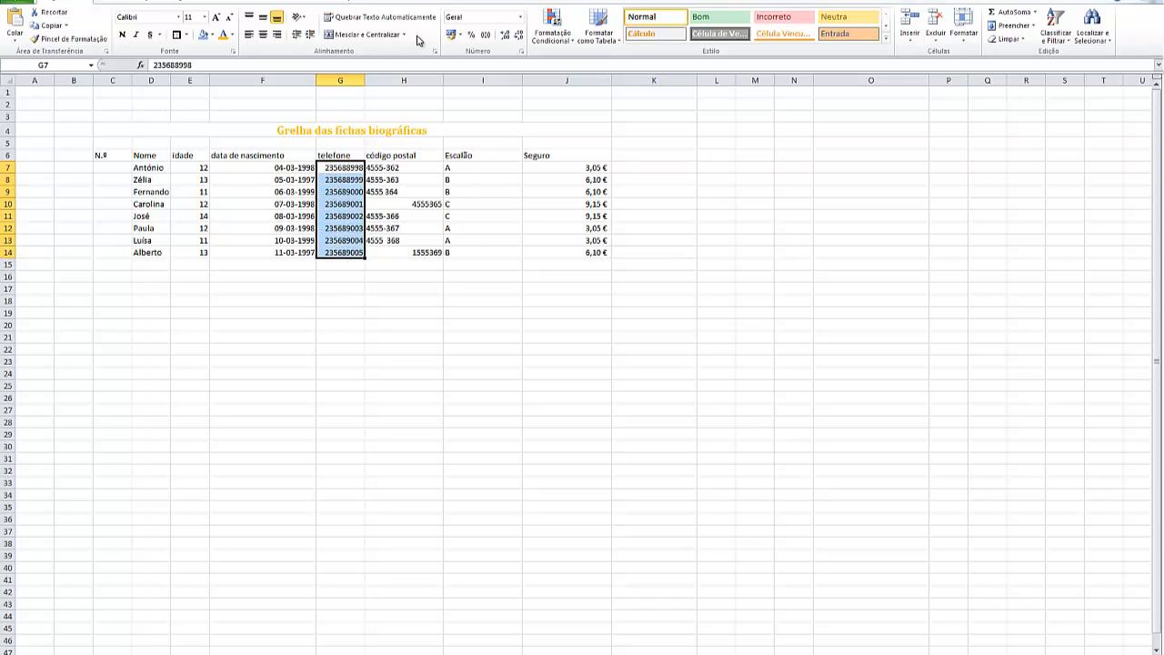
click(520, 22)
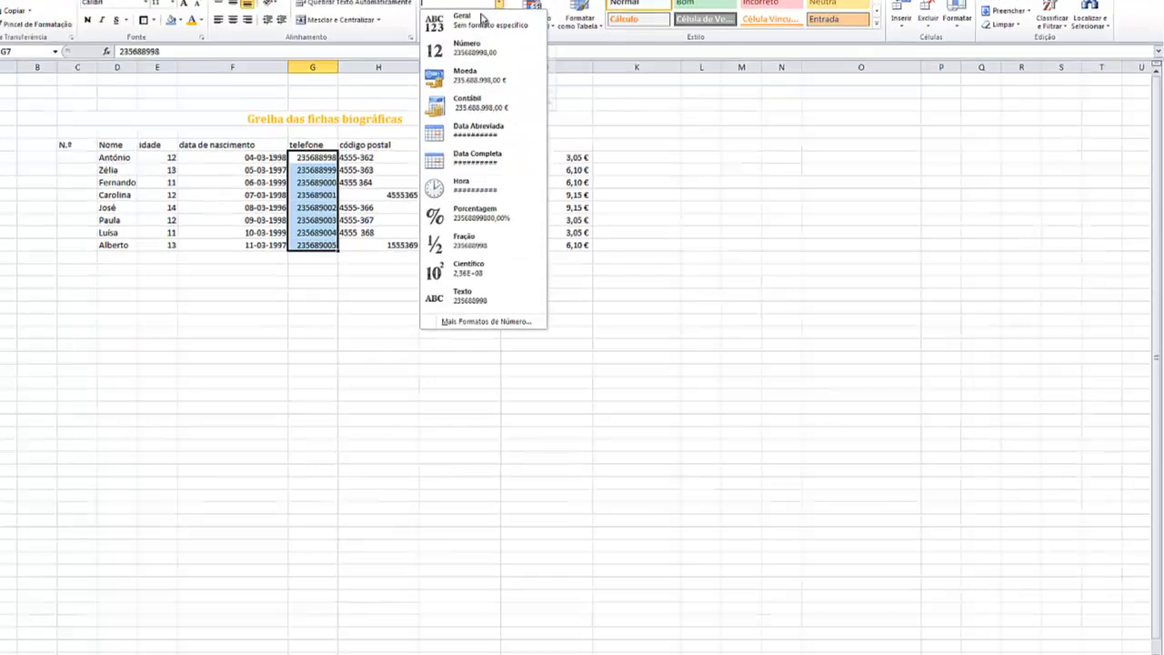
click(505, 324)
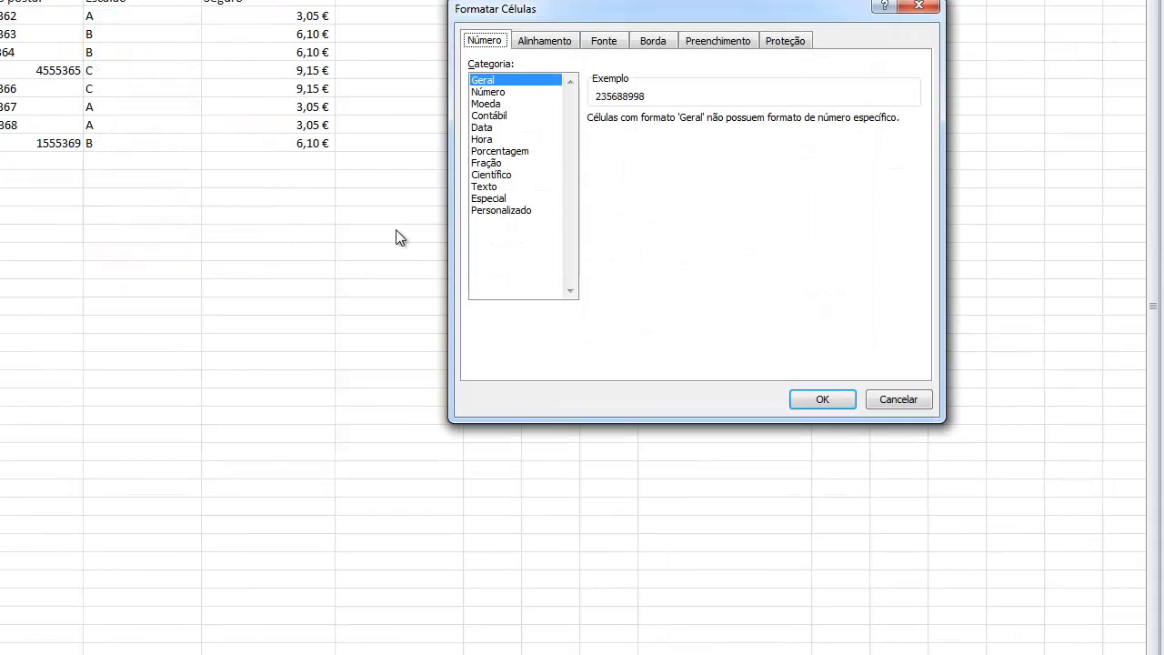
click(491, 197)
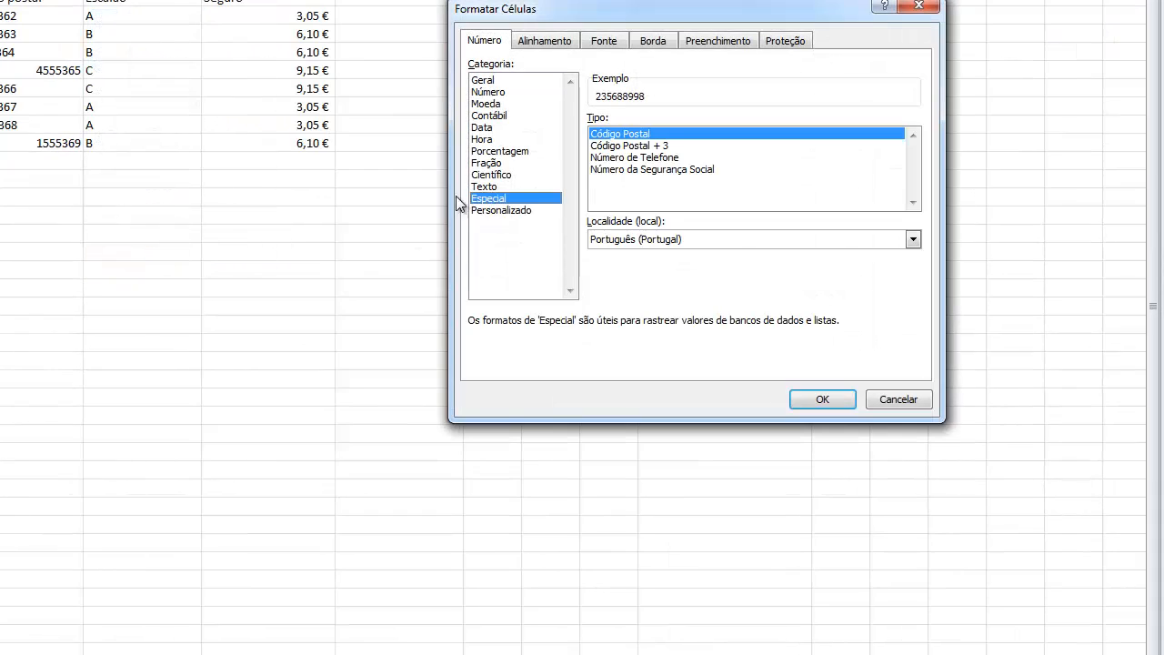
click(651, 158)
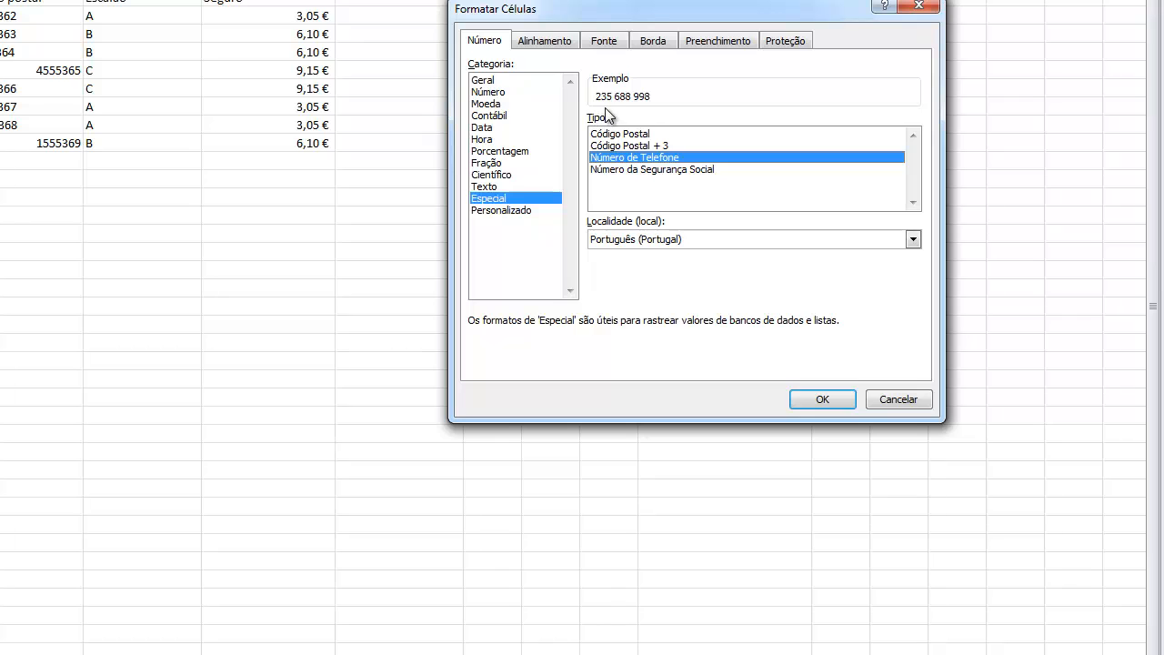
click(822, 400)
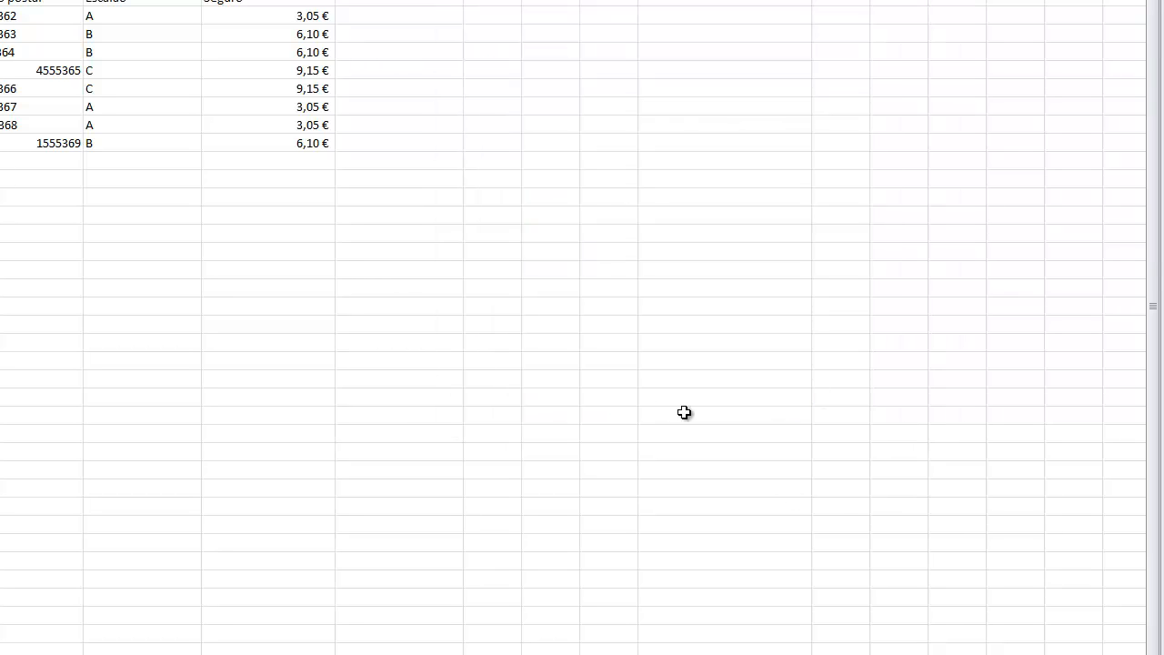
Apply the Especial format "Código Postal + 3" to the código postal values in H7:H14 and align them right
drag(27, 15, 37, 138)
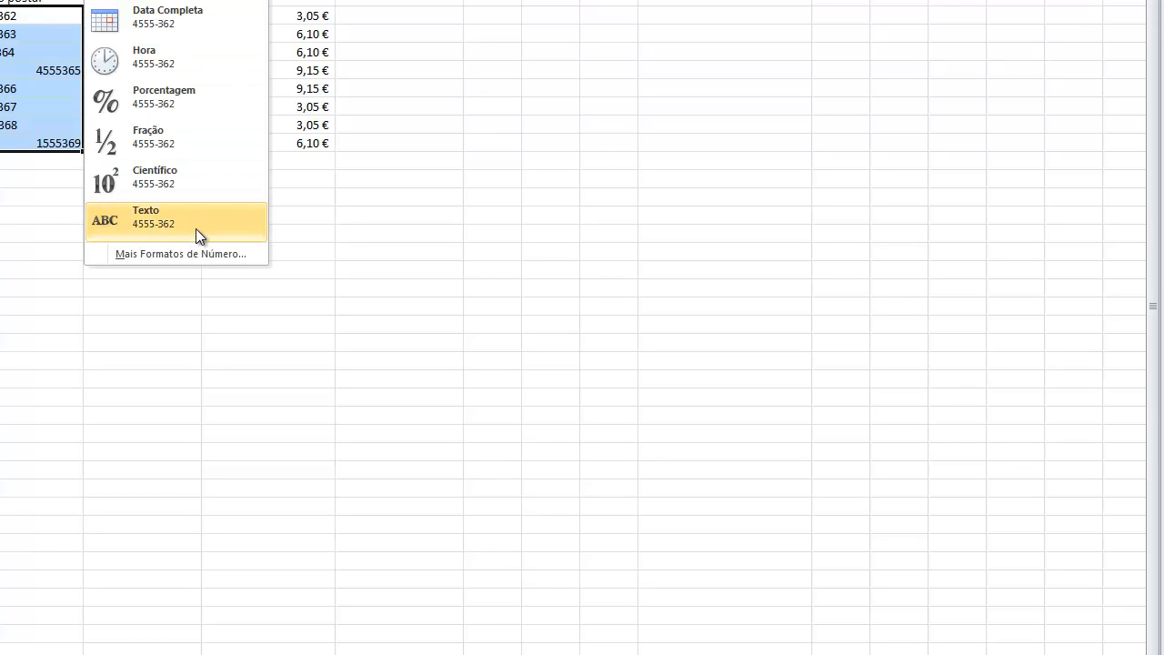
click(205, 253)
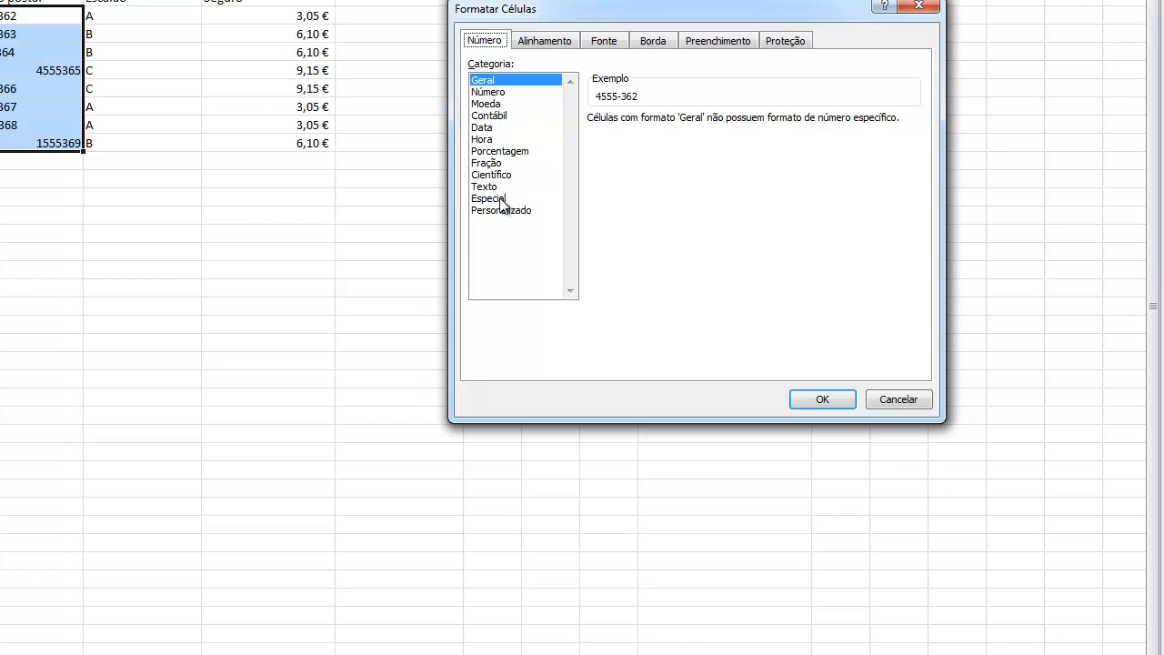
click(505, 196)
click(637, 146)
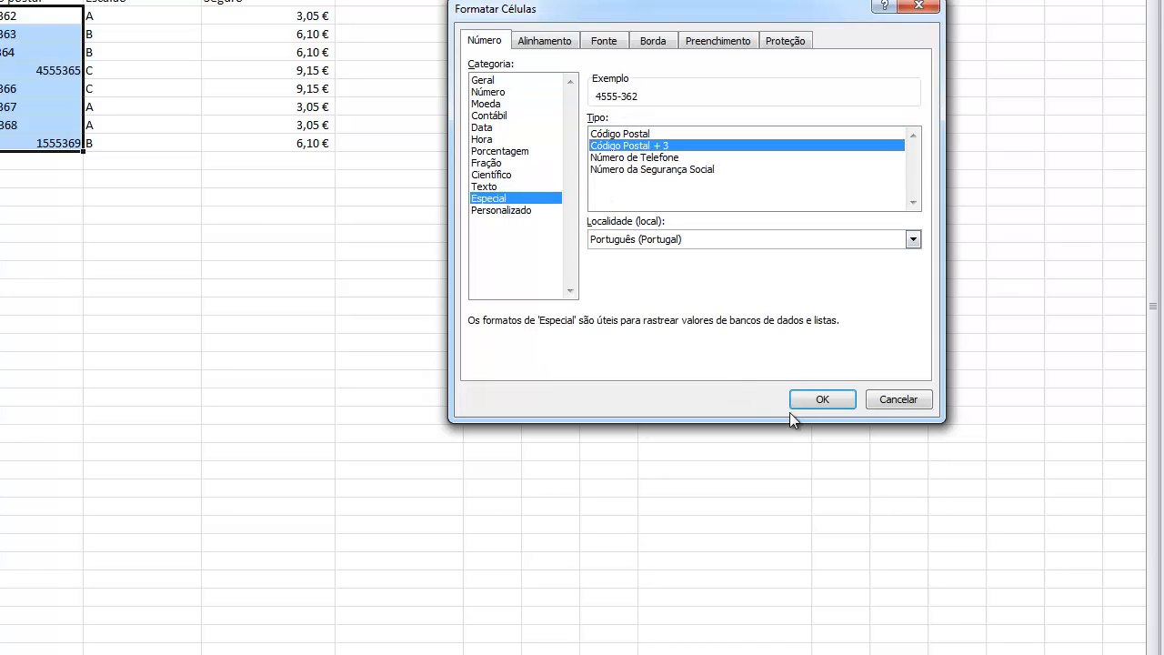
click(818, 401)
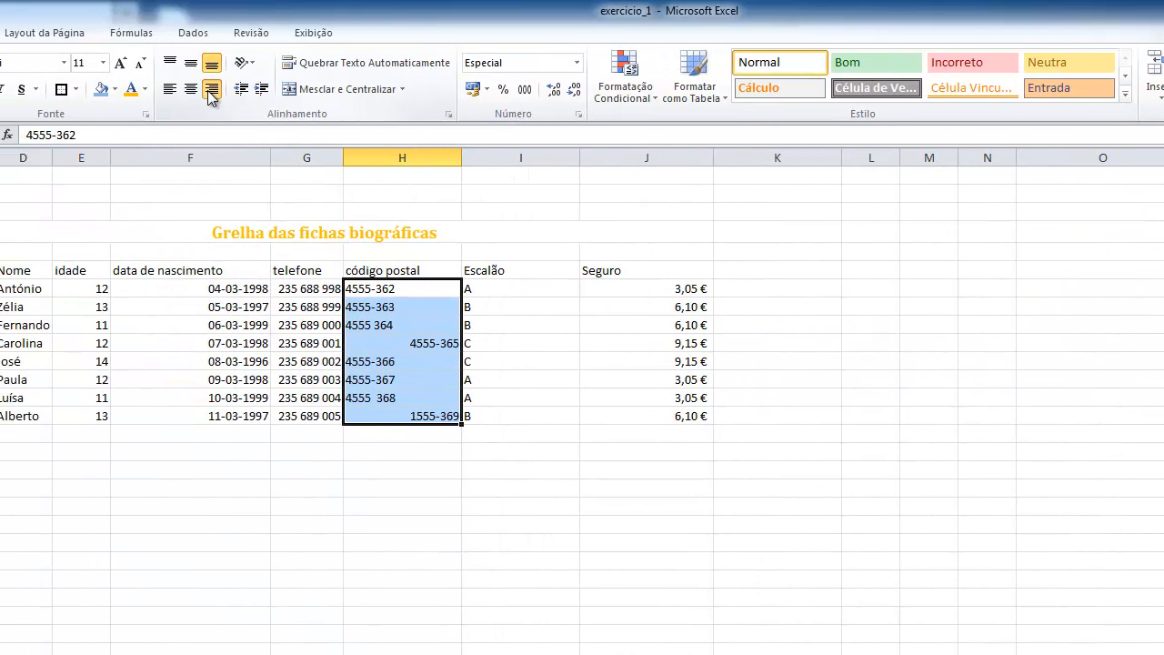
click(210, 89)
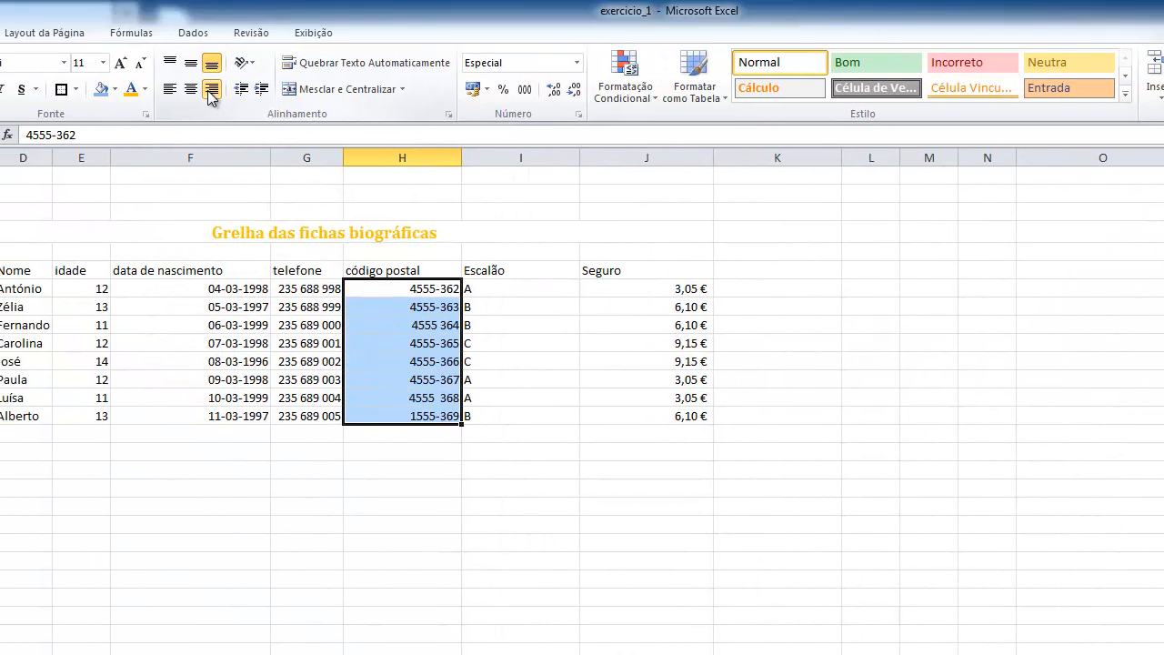
Replace the double space inside the código postal value in H13 with a hyphen
click(446, 397)
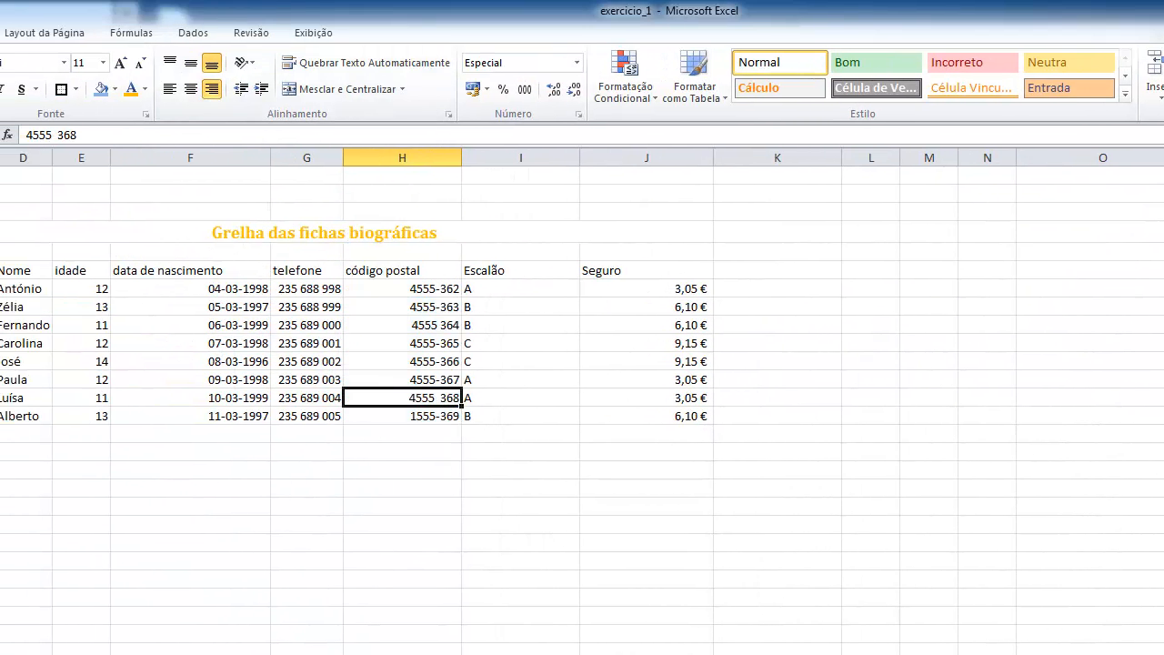
click(60, 135)
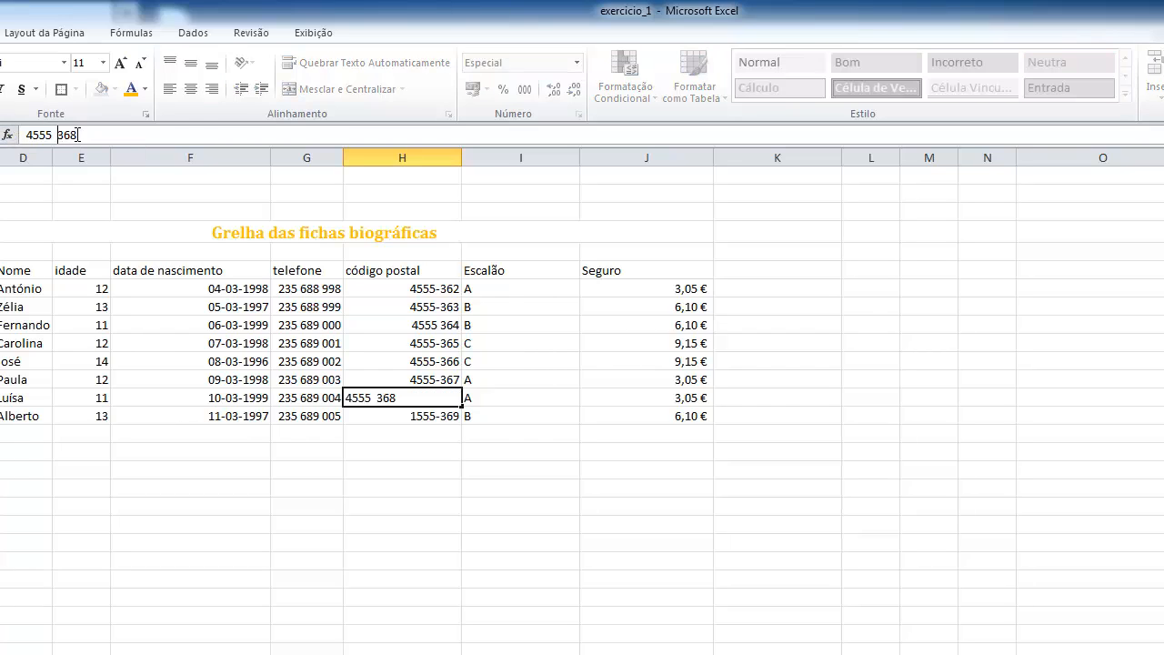
key(BackSpace)
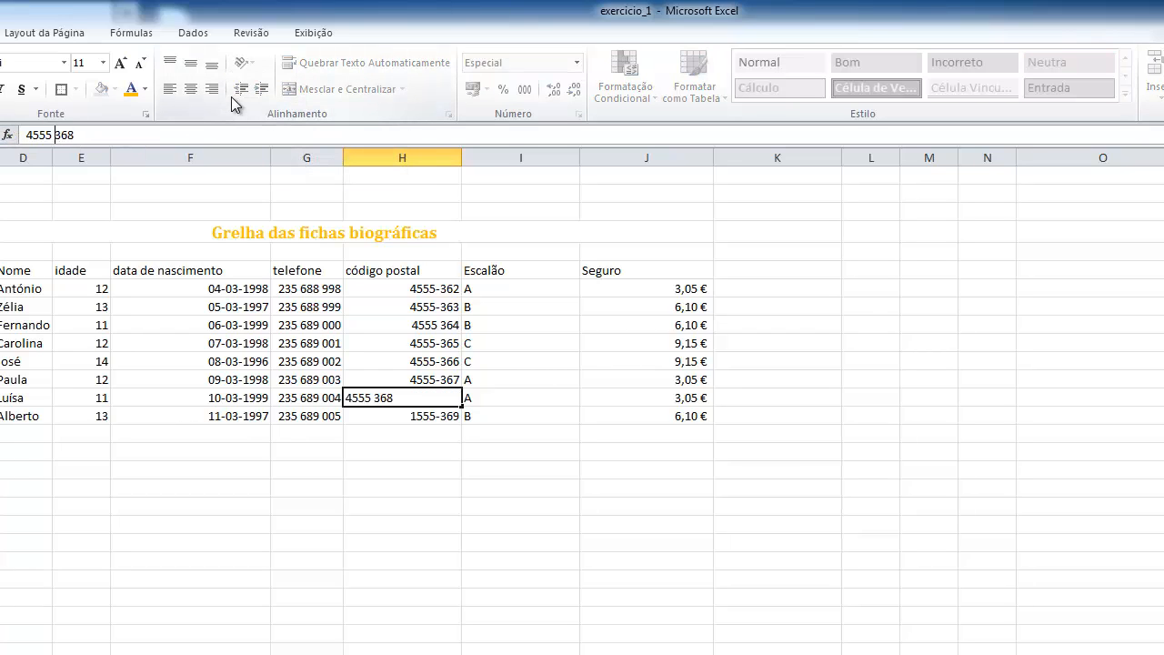
key(BackSpace)
text(-)
click(541, 564)
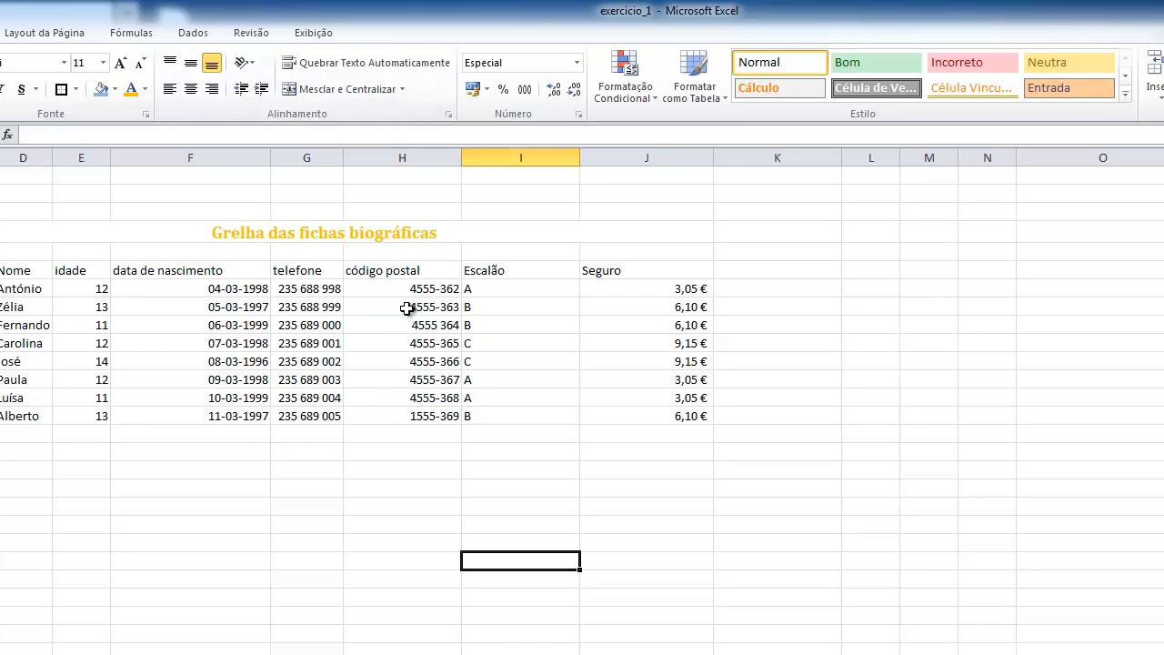
Apply the Data number format of type 14-Mar-2001 to the data de nascimento values in F7:F14
drag(197, 291, 216, 411)
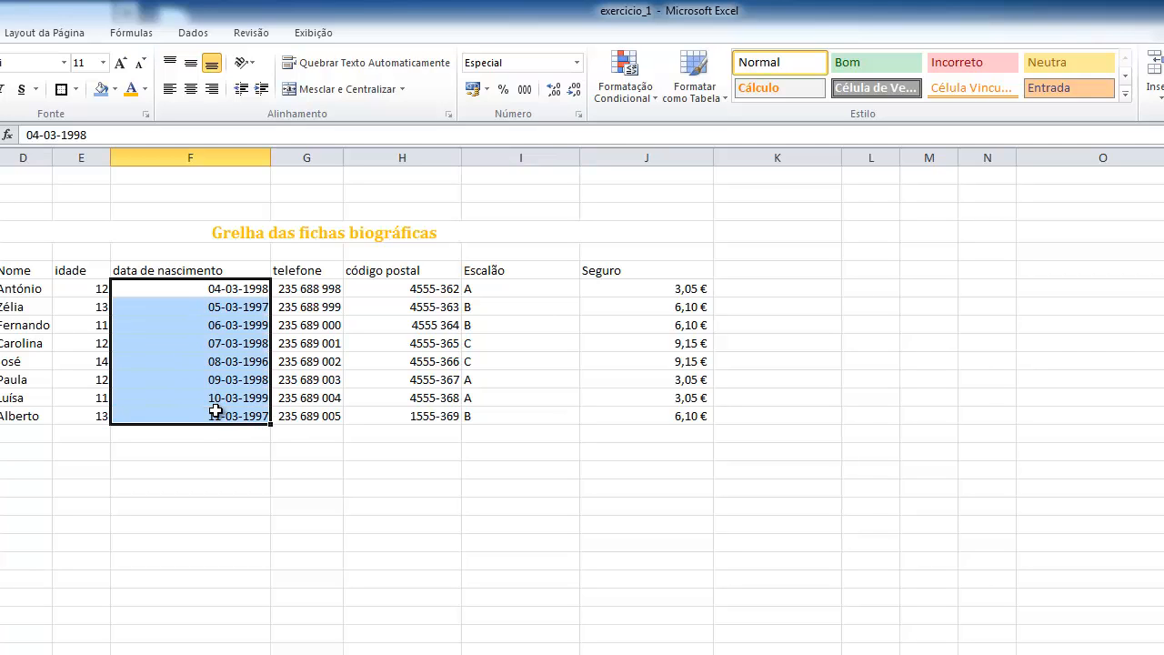
click(577, 63)
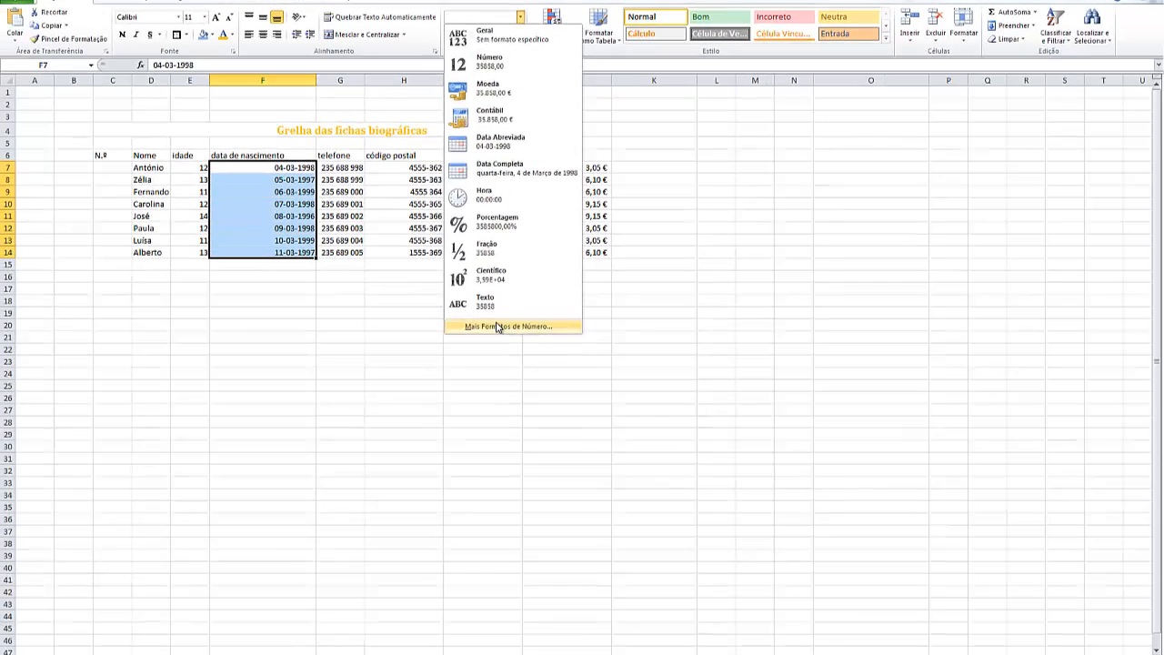
click(592, 527)
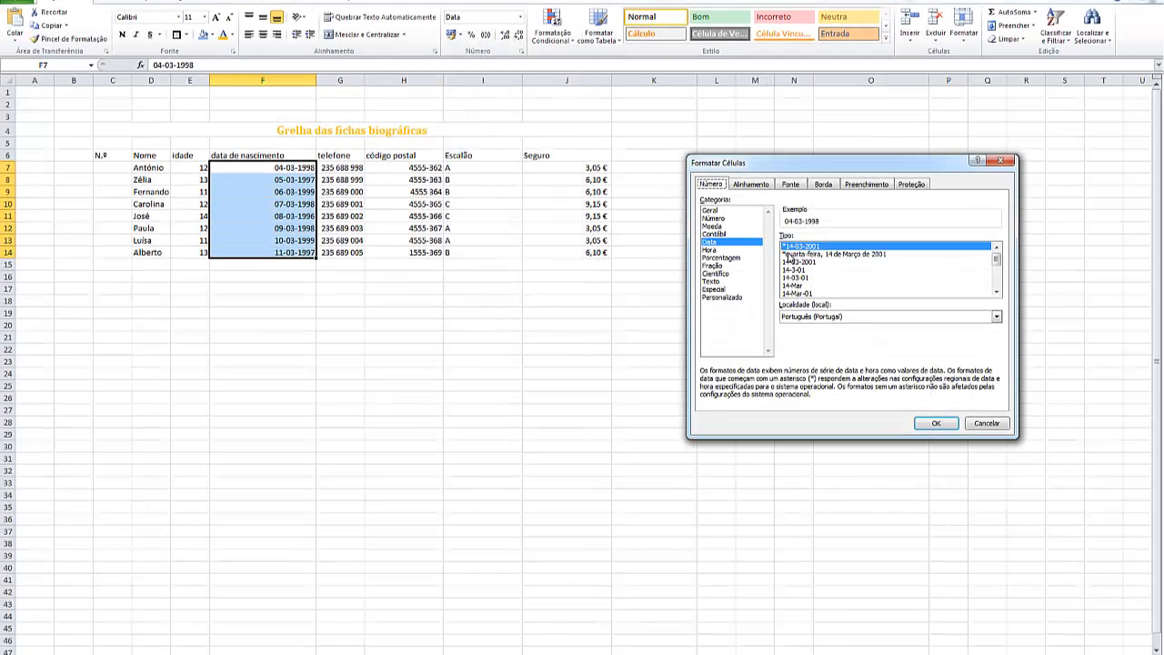
scroll(860, 277, down, 4)
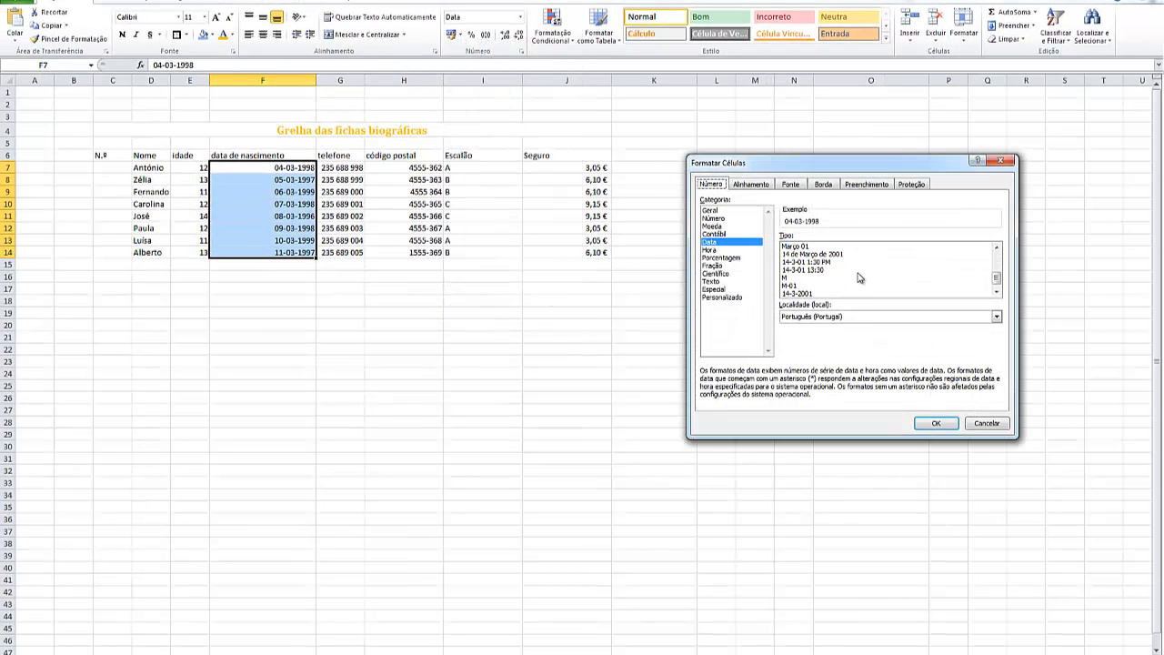
scroll(859, 278, down, 1)
click(800, 294)
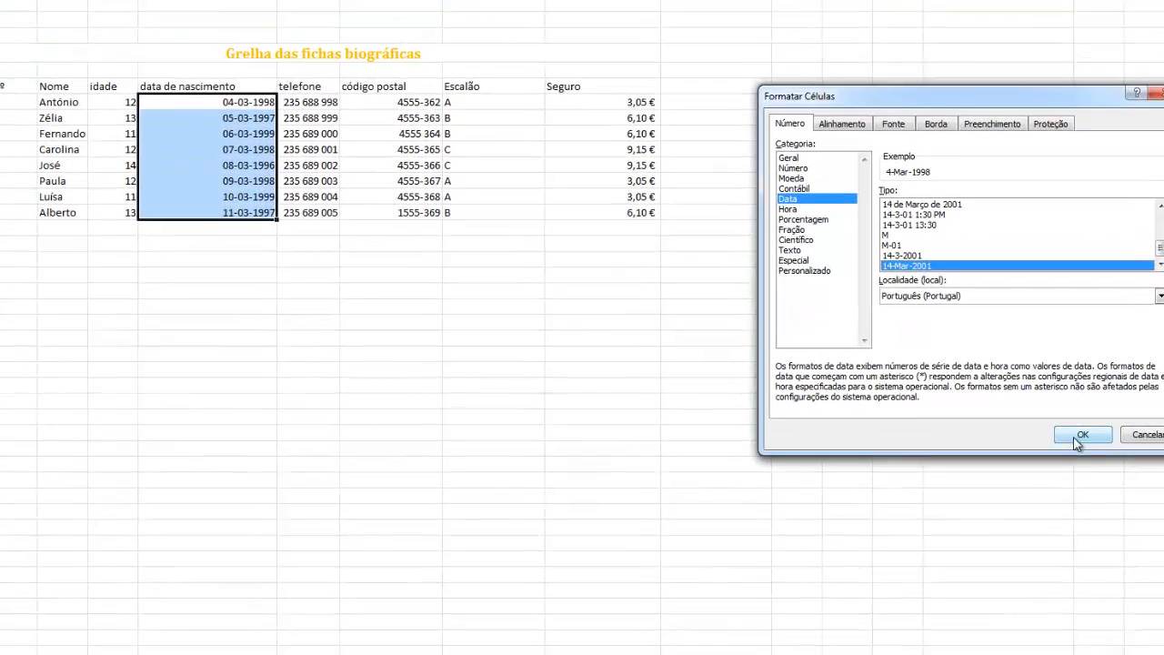
click(936, 423)
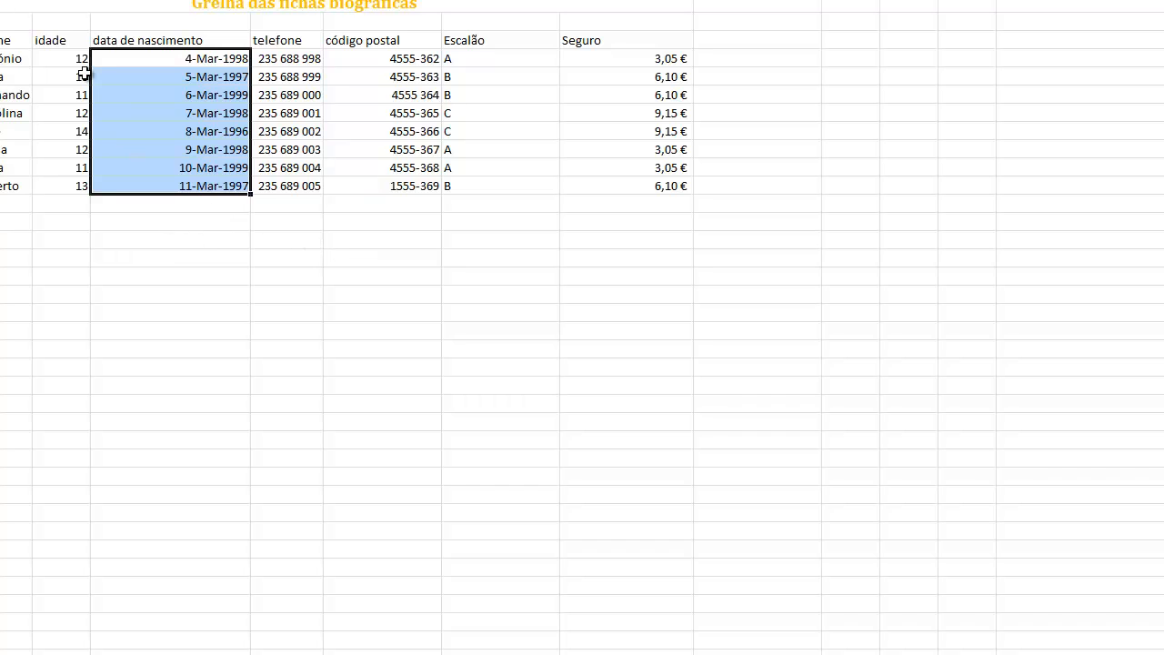
Apply the custom number format ## "anos" to the idade values in E7:E14
click(59, 58)
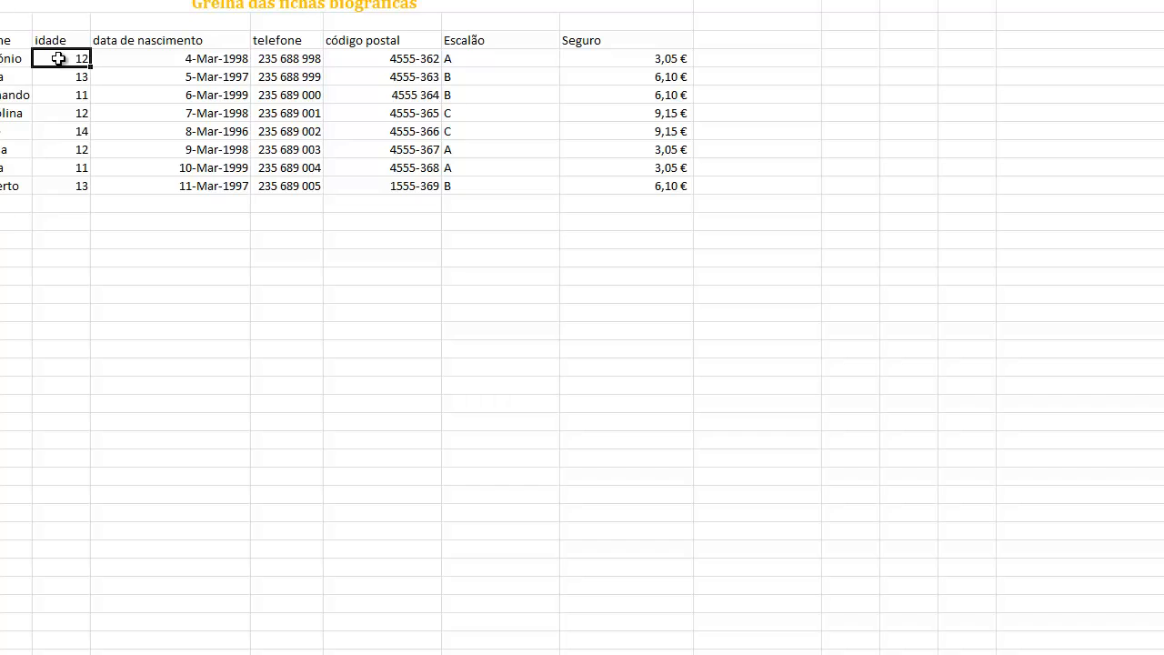
drag(58, 58, 70, 184)
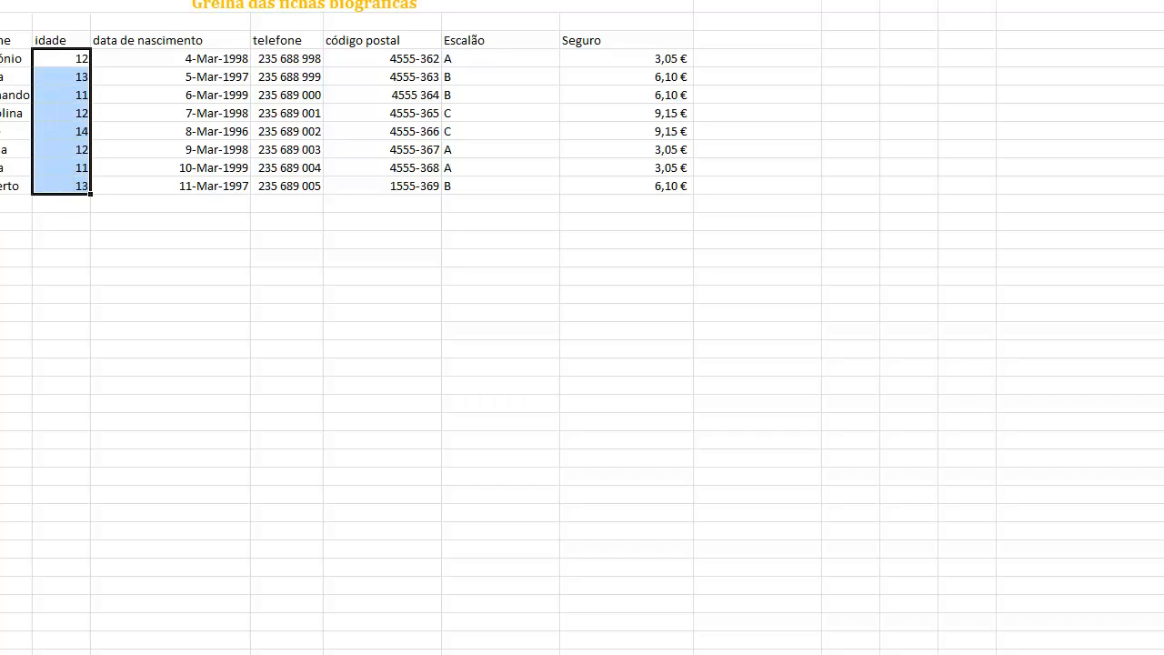
click(538, 0)
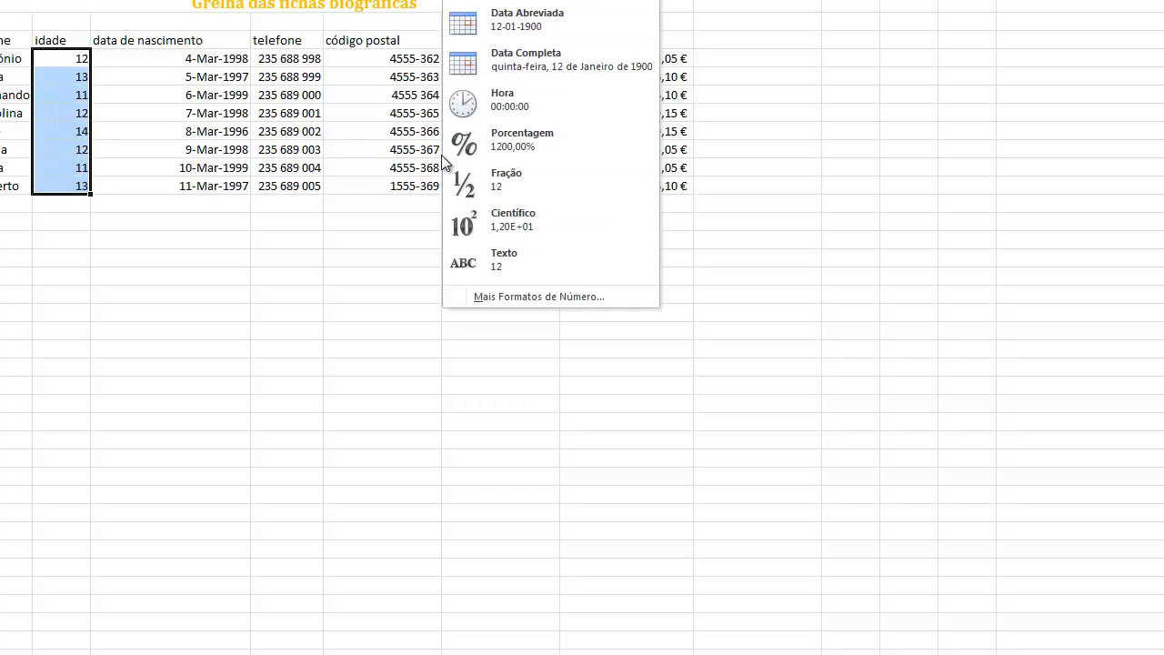
click(542, 295)
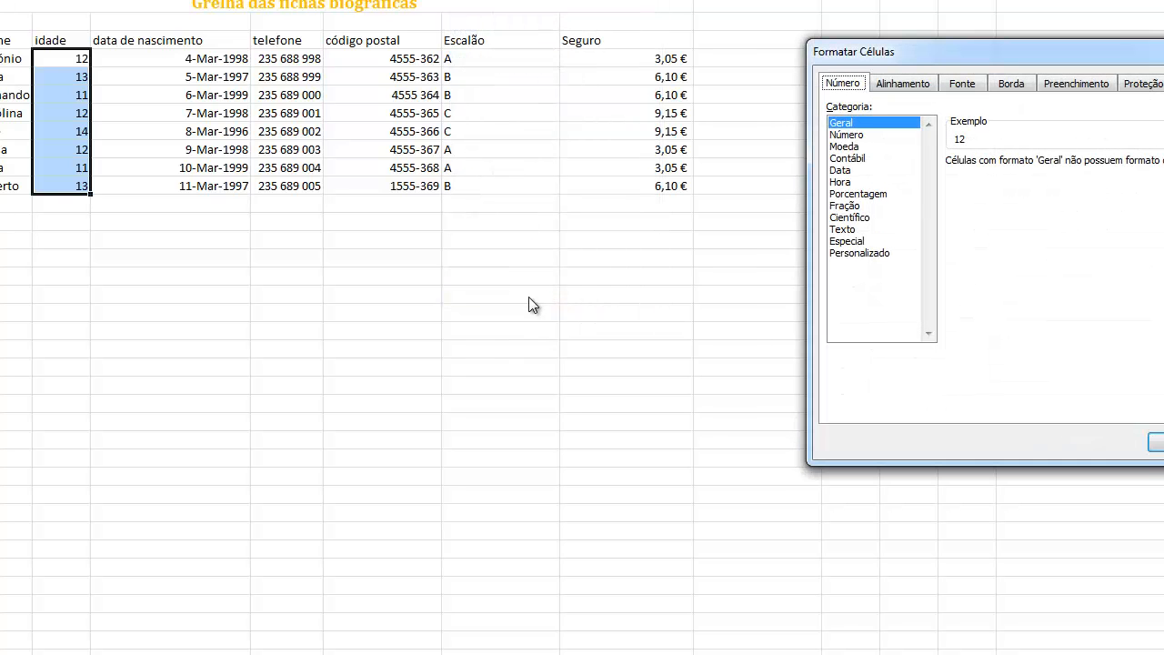
click(859, 254)
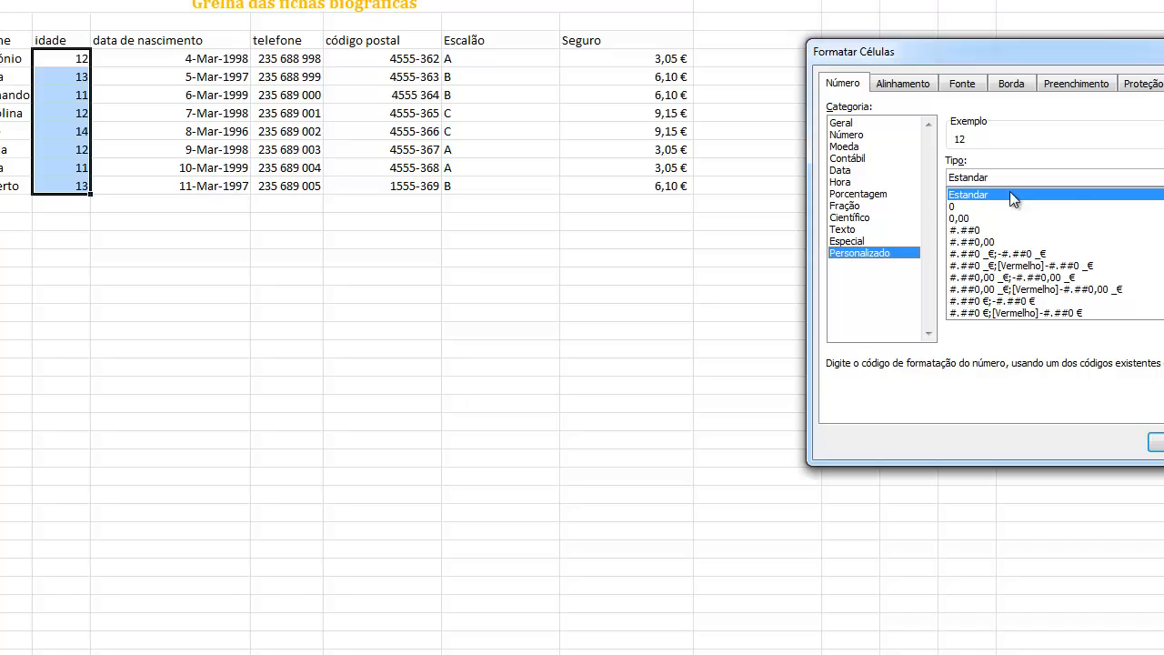
drag(992, 176, 929, 170)
text(##)
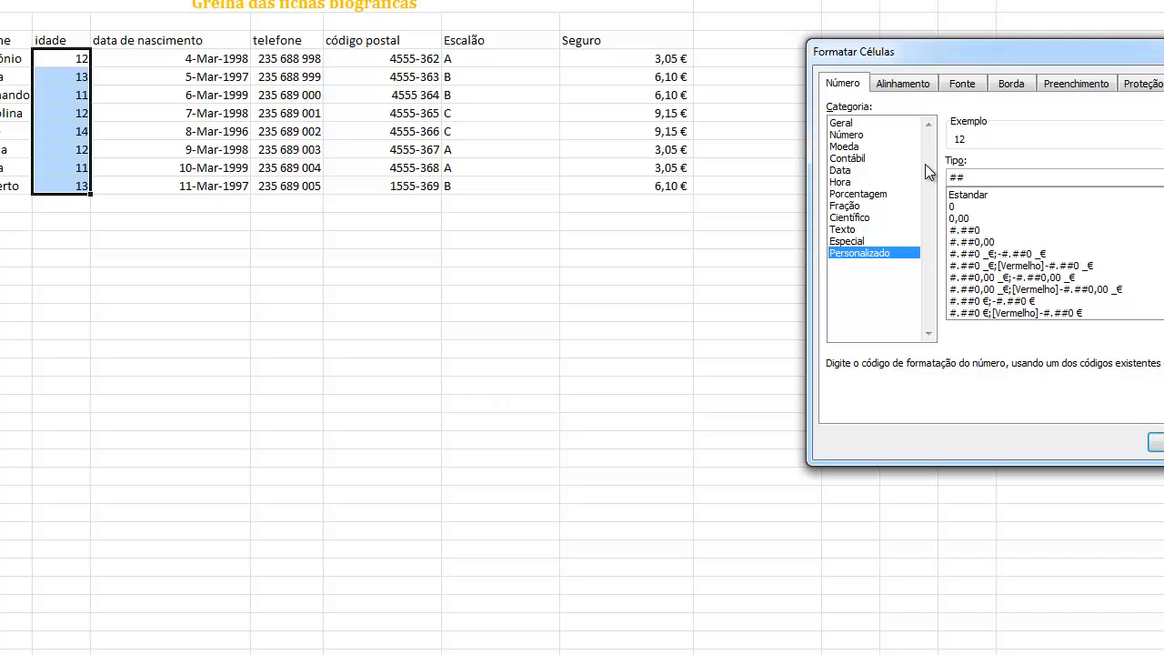
text(#)
key(BackSpace)
text("anos)
text(")
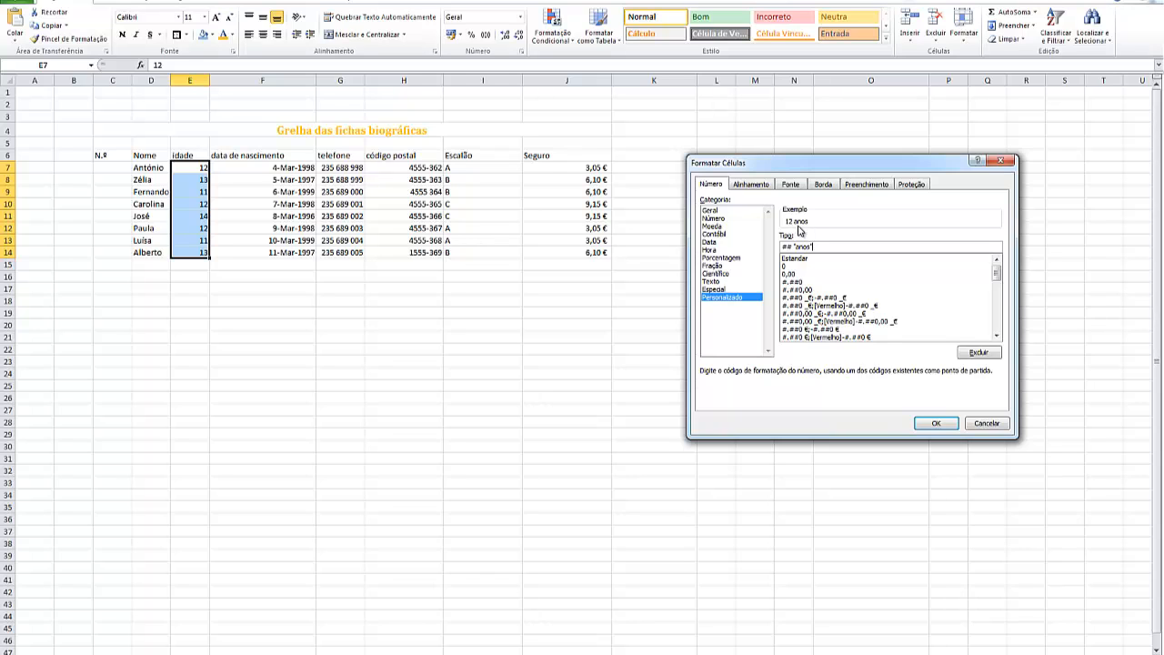
click(946, 425)
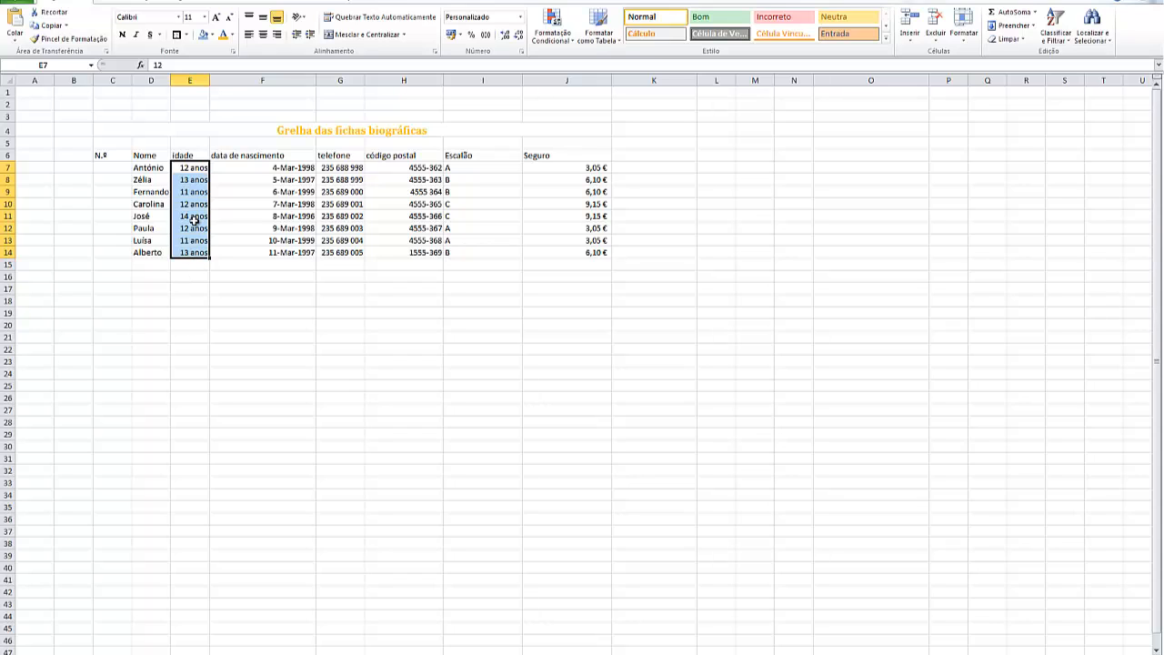
click(202, 266)
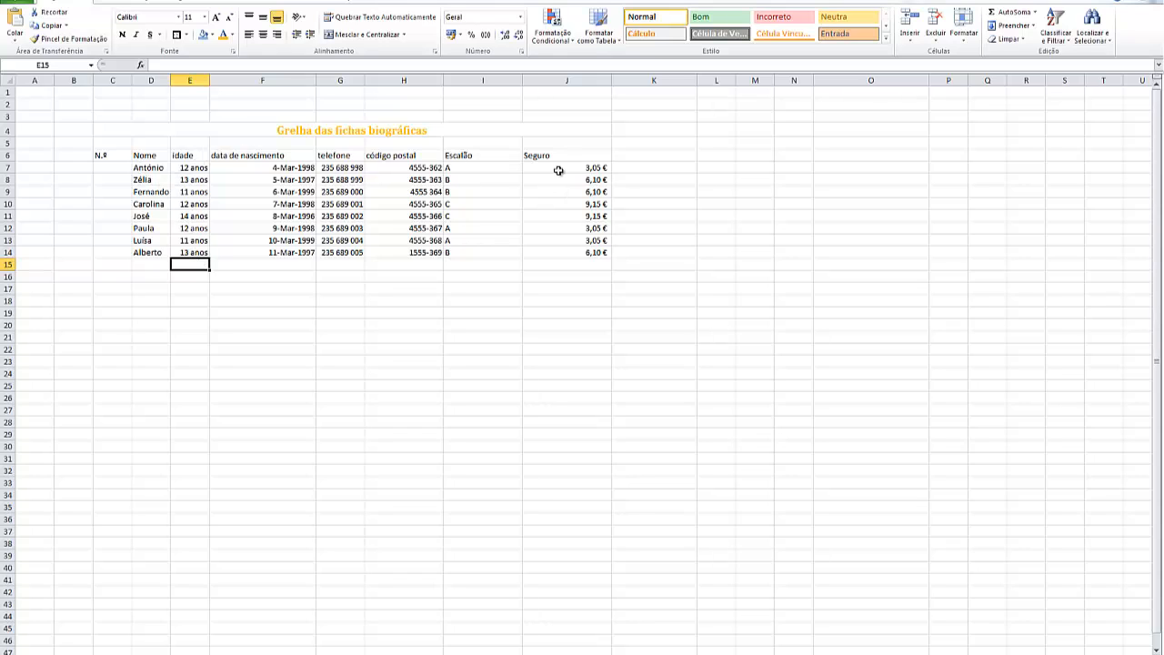
Centre the column headings in C6:J6 vertically and horizontally, and angle their text counterclockwise
click(98, 155)
drag(98, 154, 544, 156)
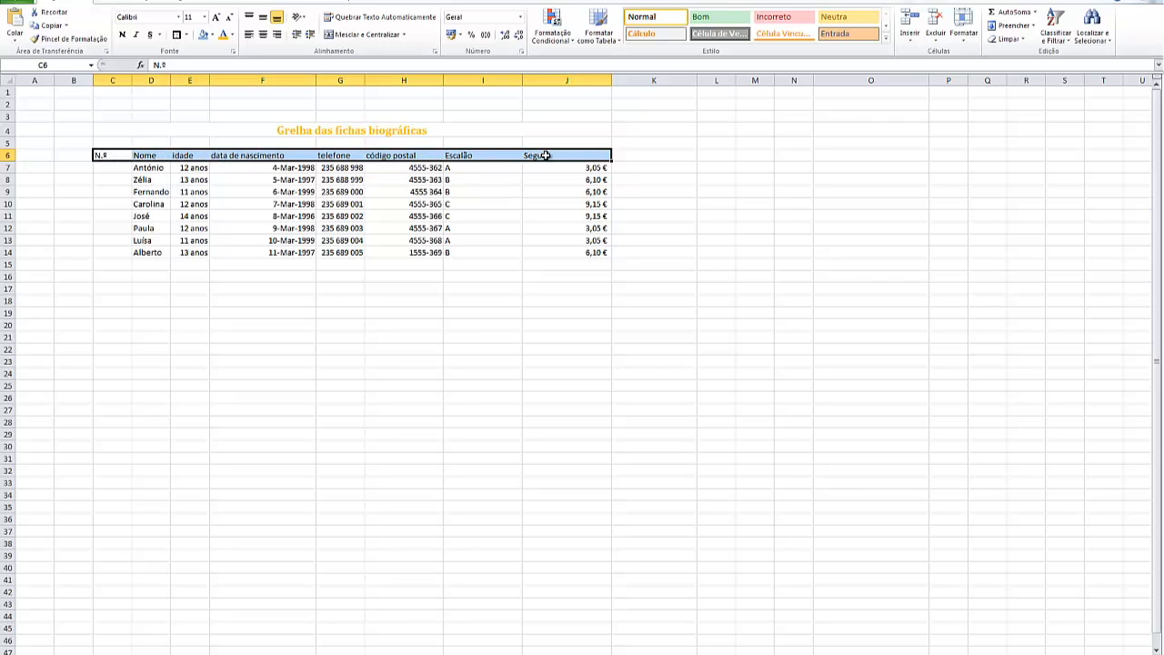
click(263, 18)
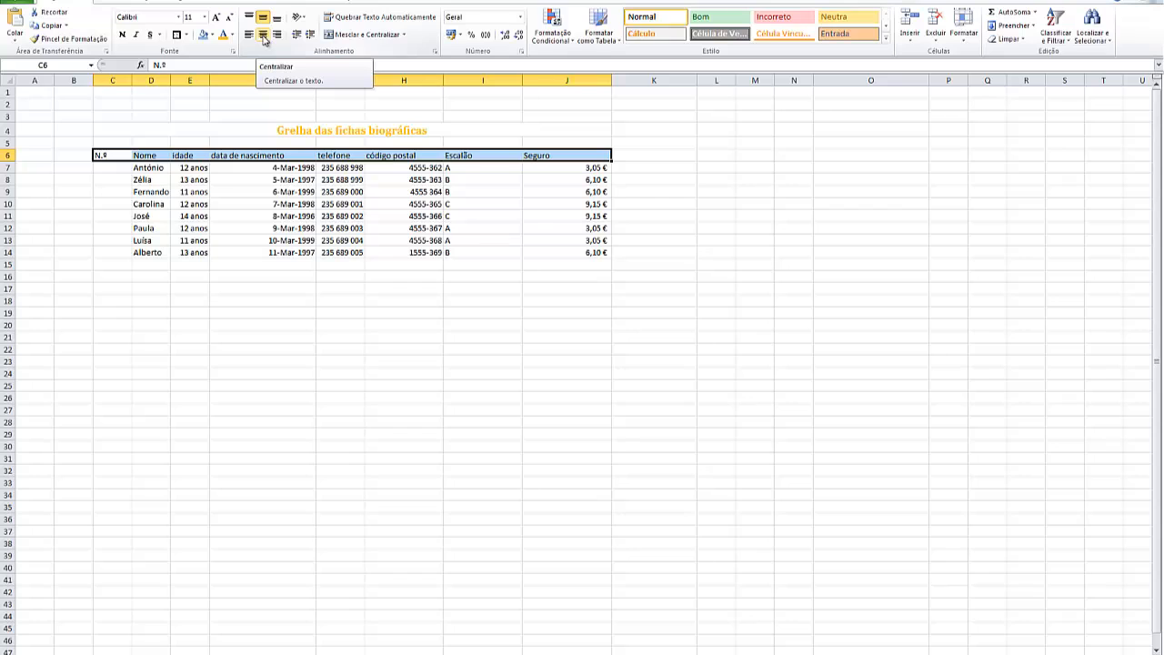
click(263, 35)
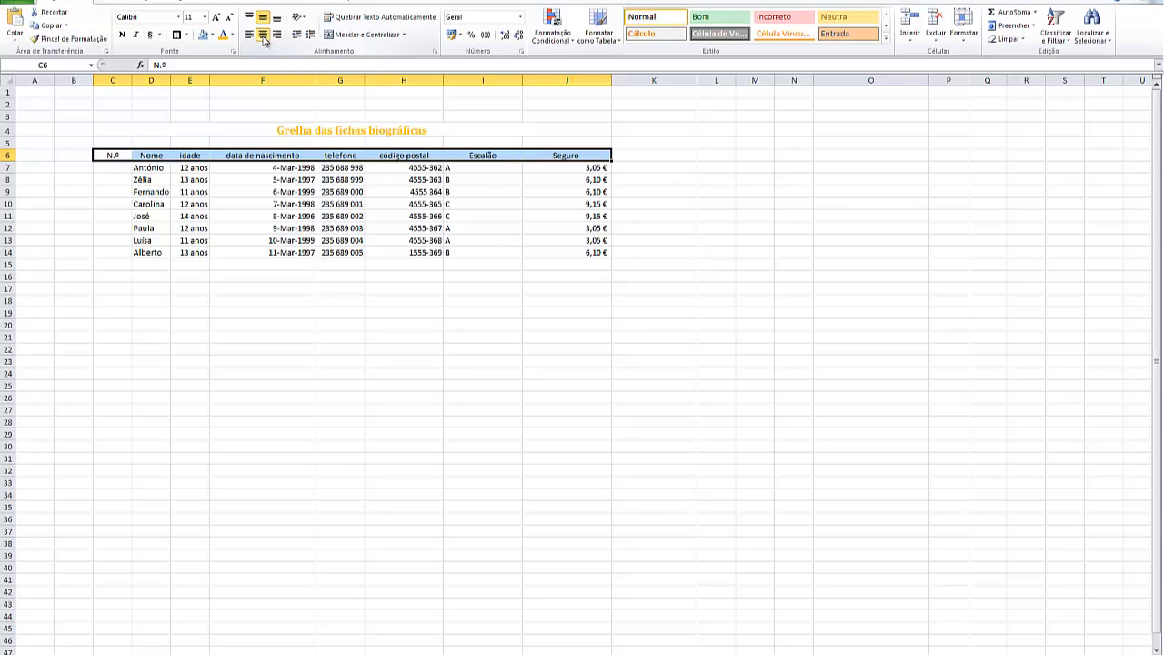
click(306, 20)
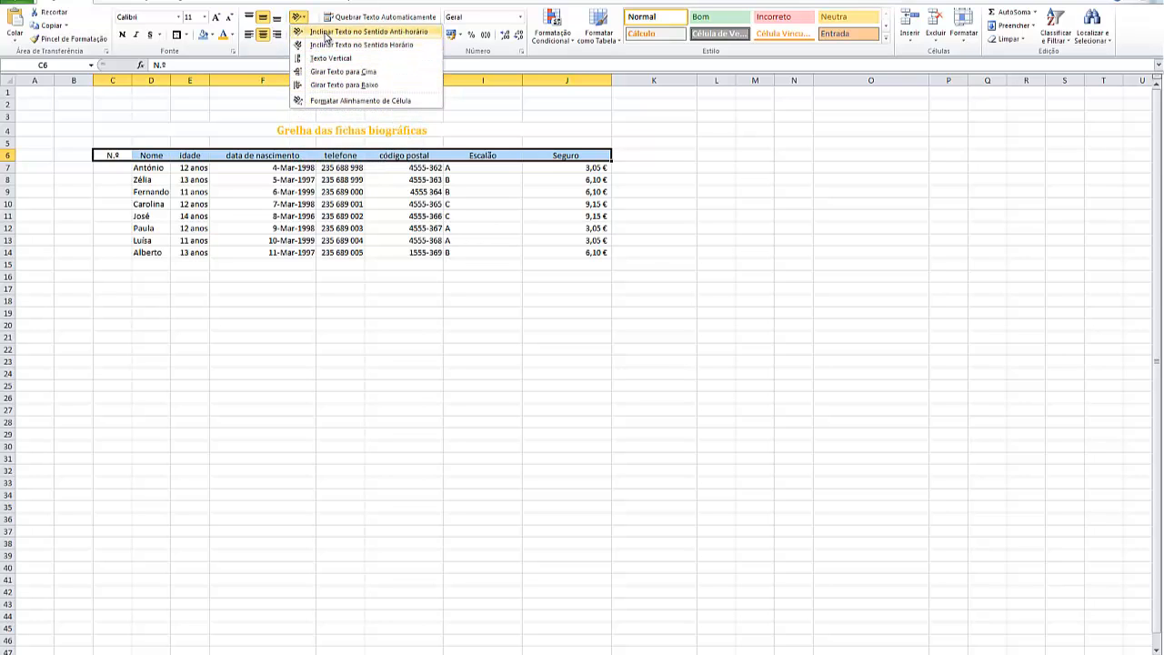
click(326, 33)
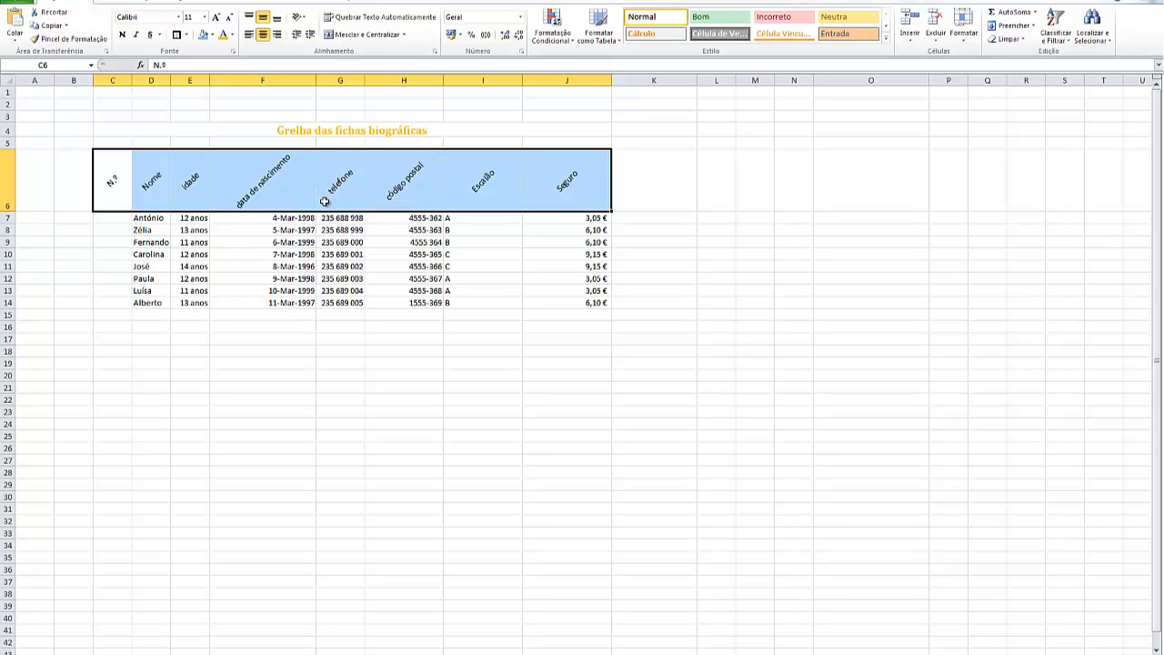
Make the column headings in C6:J6 bold and fill their cells with a light shade of the dark blue theme colour
click(123, 35)
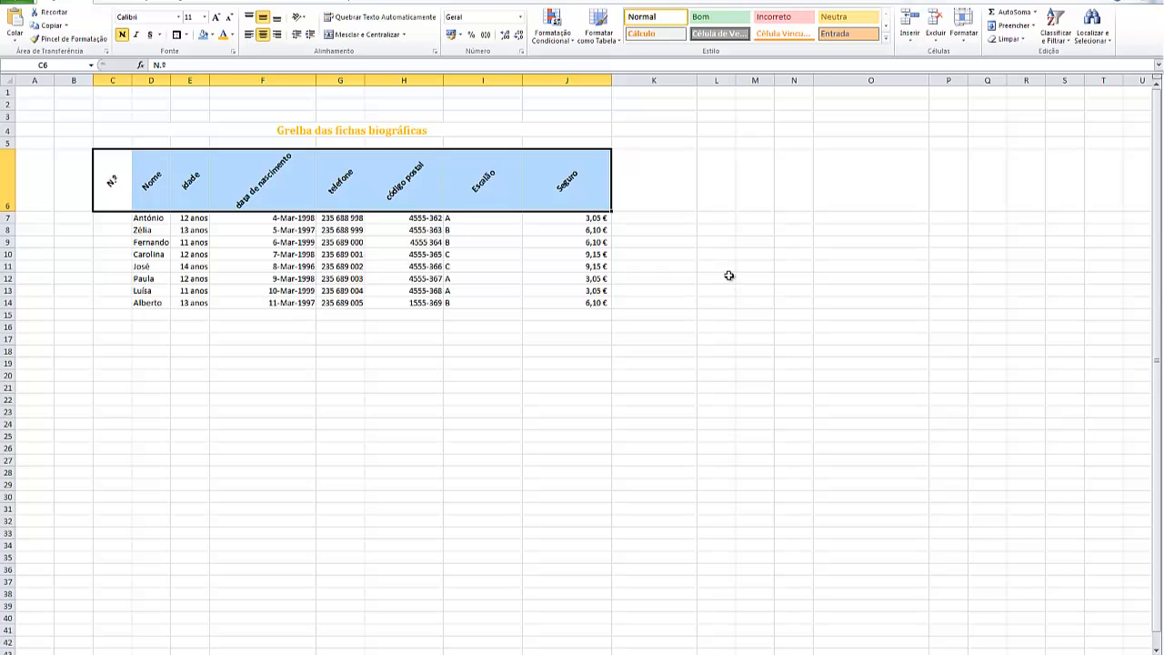
click(213, 36)
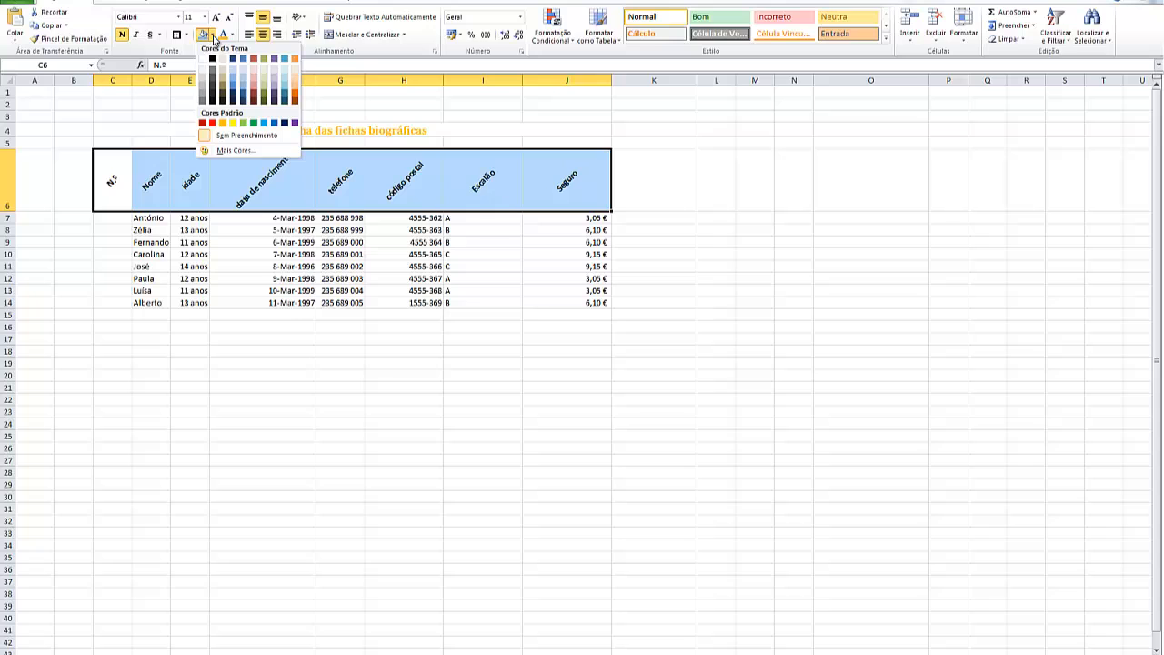
click(234, 82)
click(768, 281)
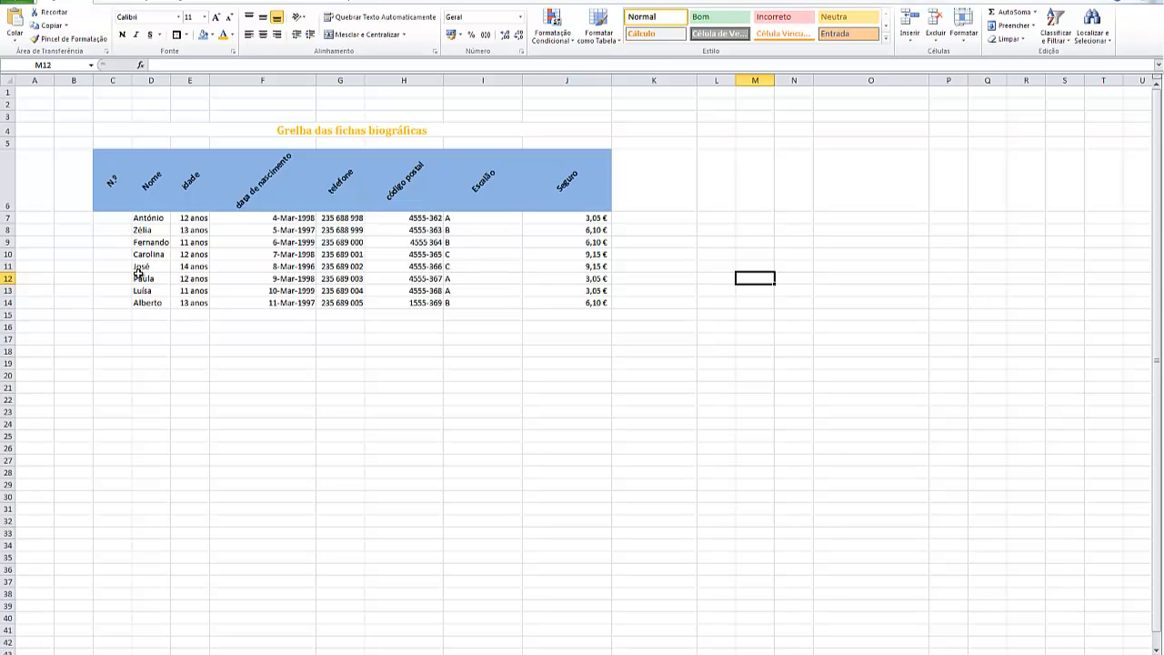
Apply all borders (Todas as bordas) to the whole table in C6:J14
drag(109, 160, 562, 304)
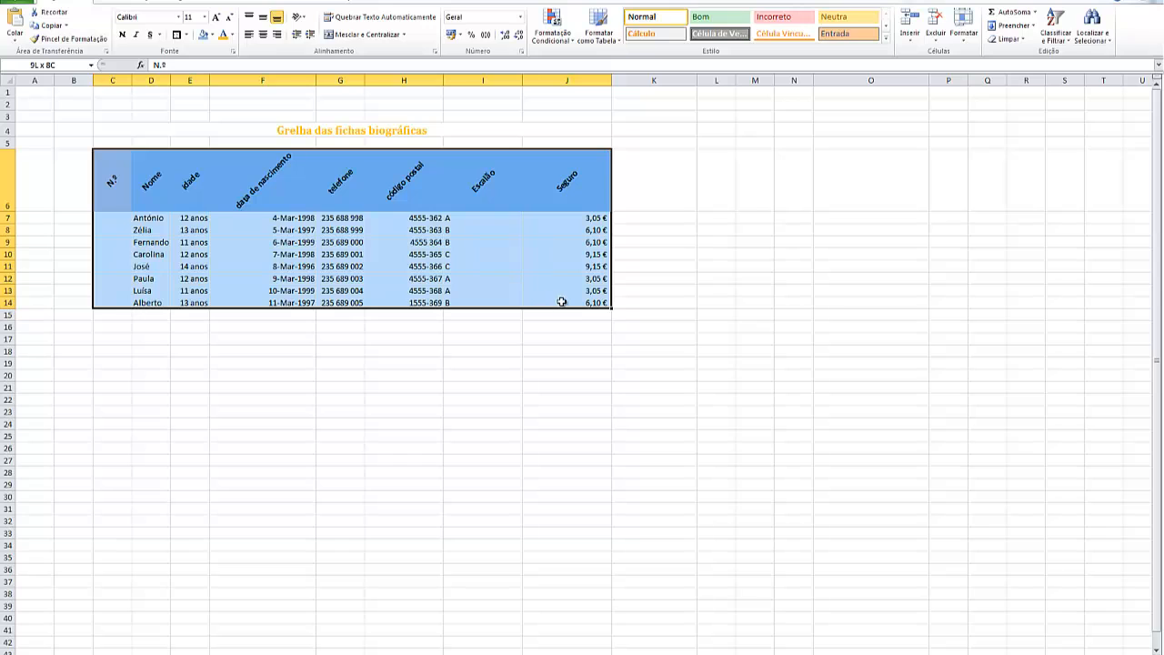
click(186, 36)
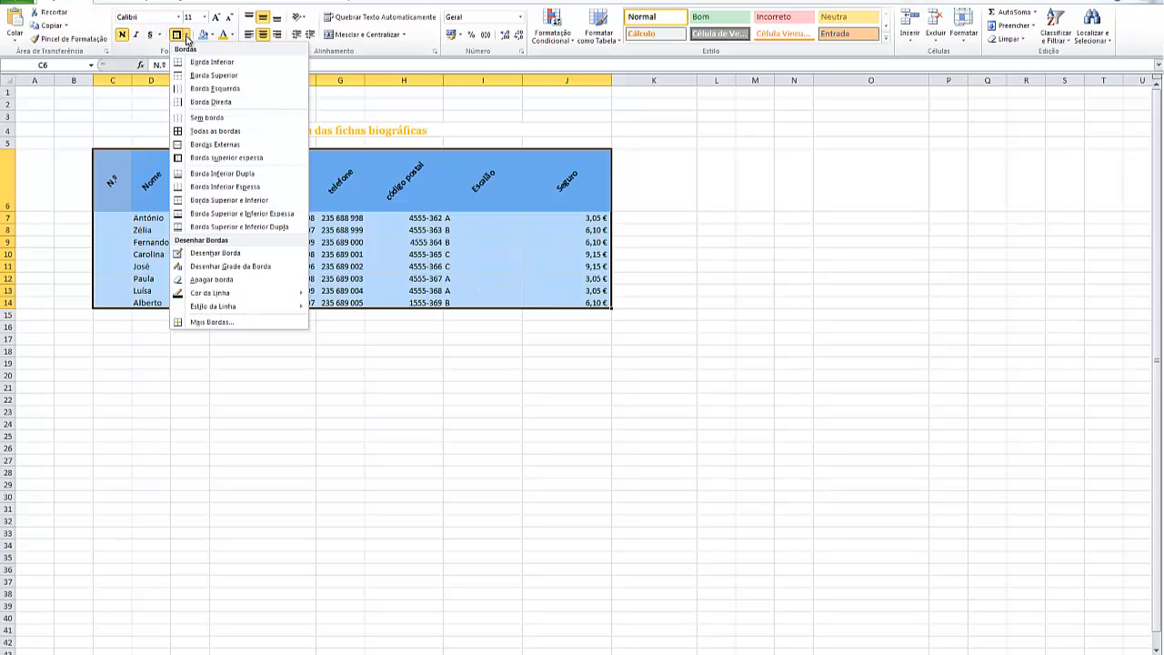
click(198, 132)
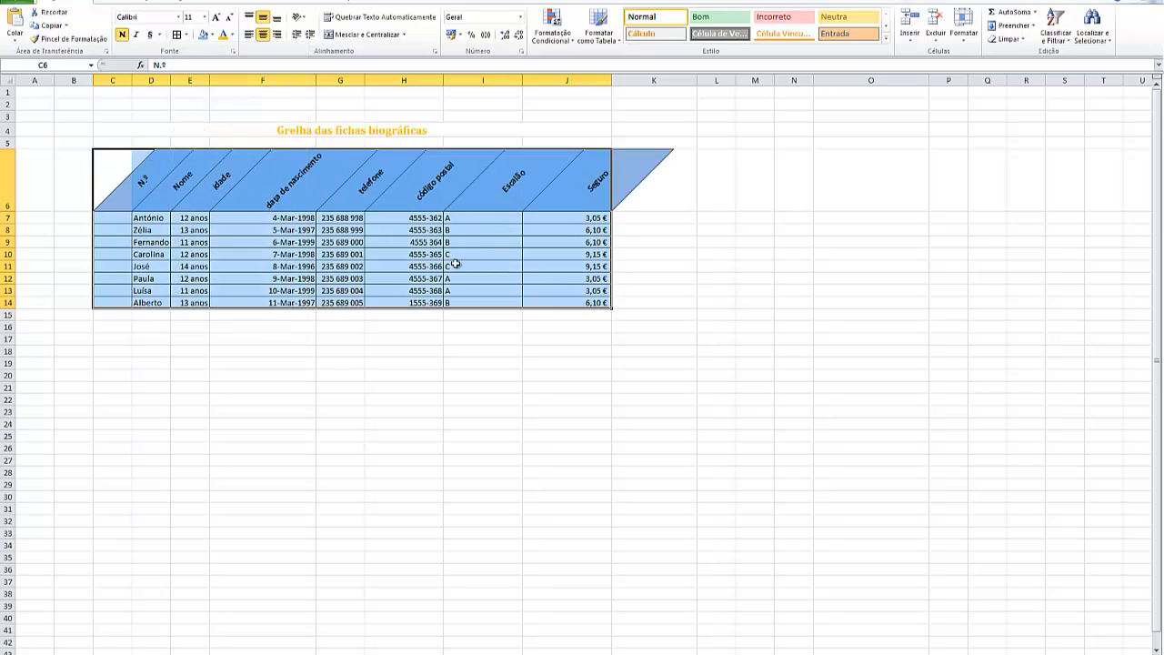
click(732, 376)
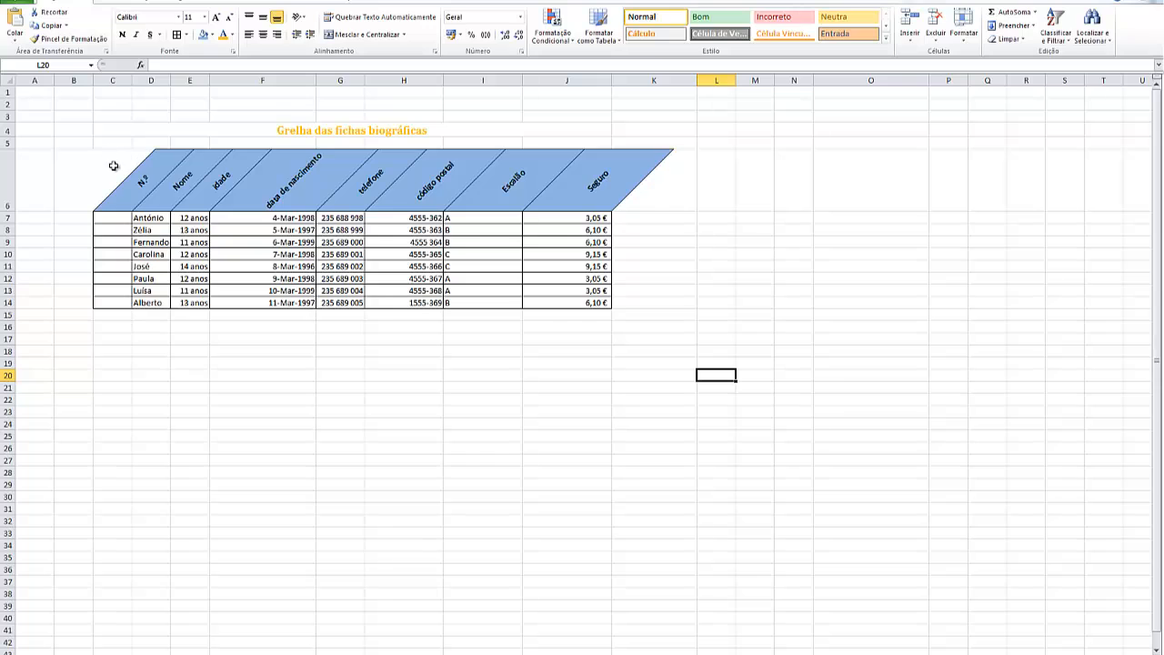
Add the thick outline border "Borda superior espessa" around the heading row C6:J6
drag(113, 165, 575, 173)
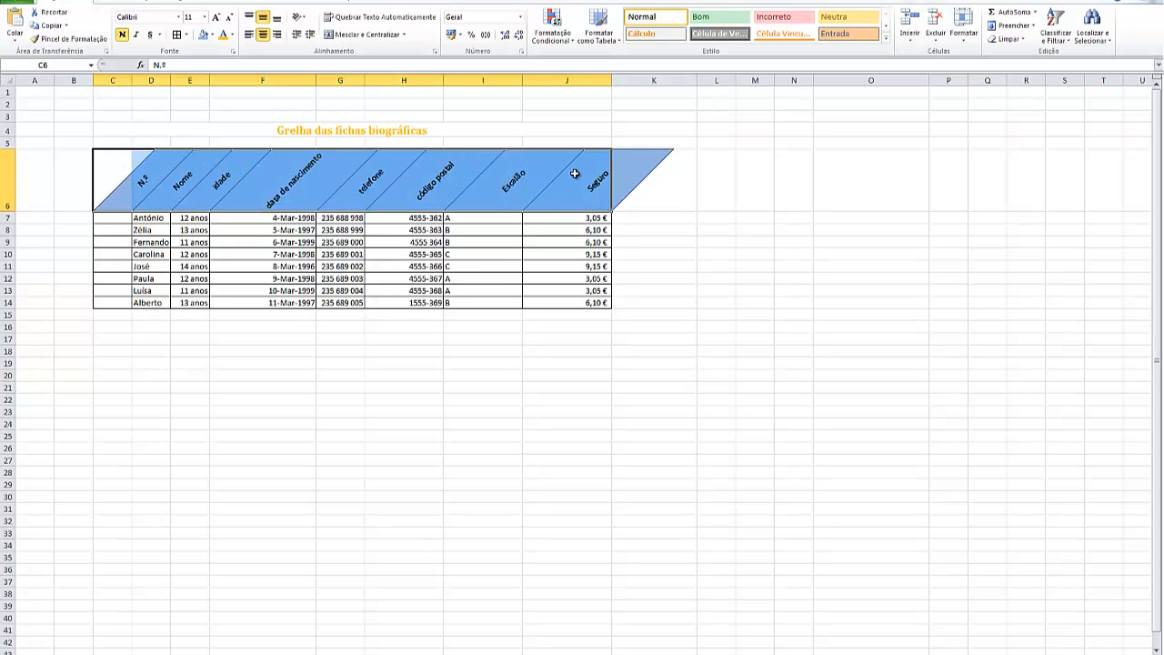
click(187, 36)
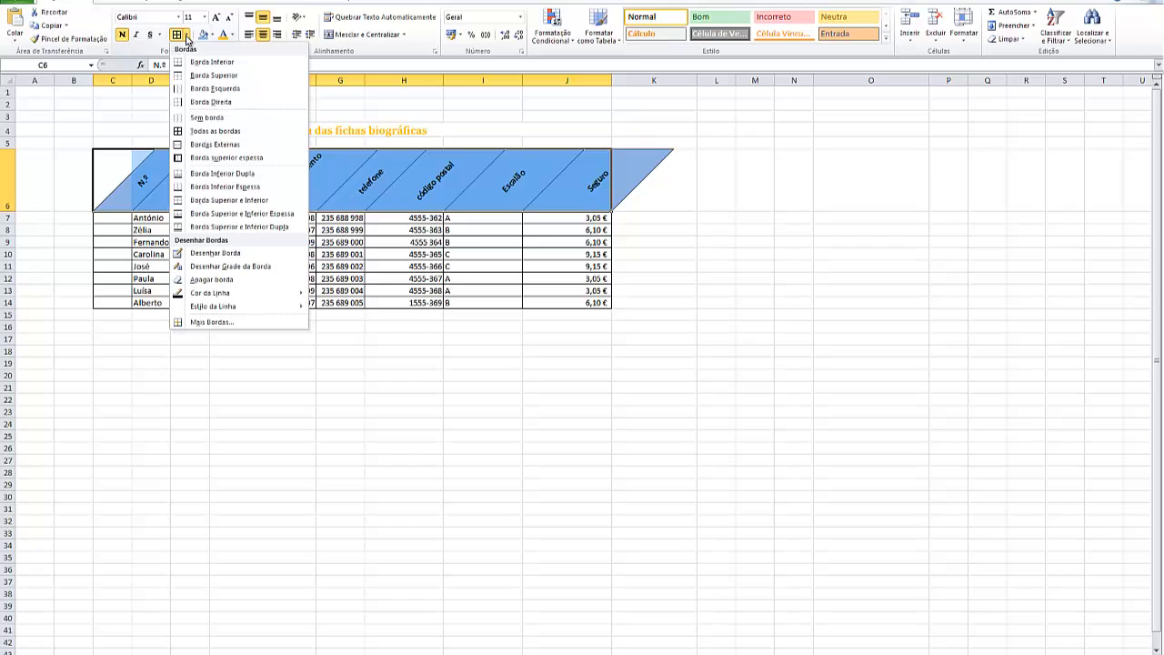
click(226, 158)
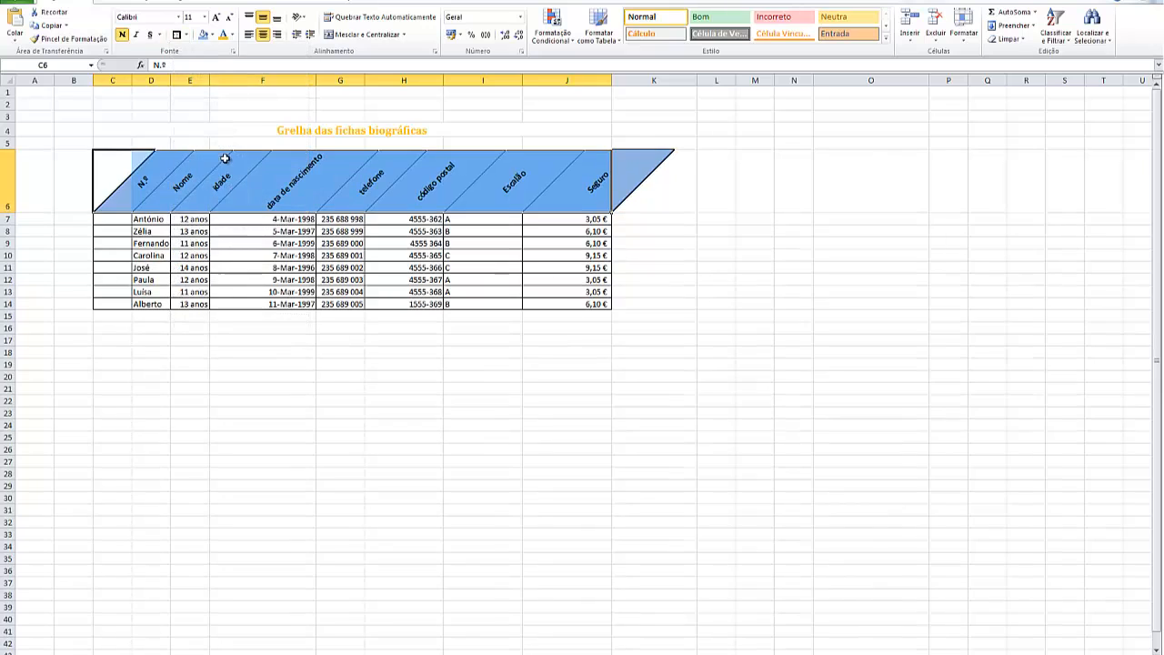
click(668, 307)
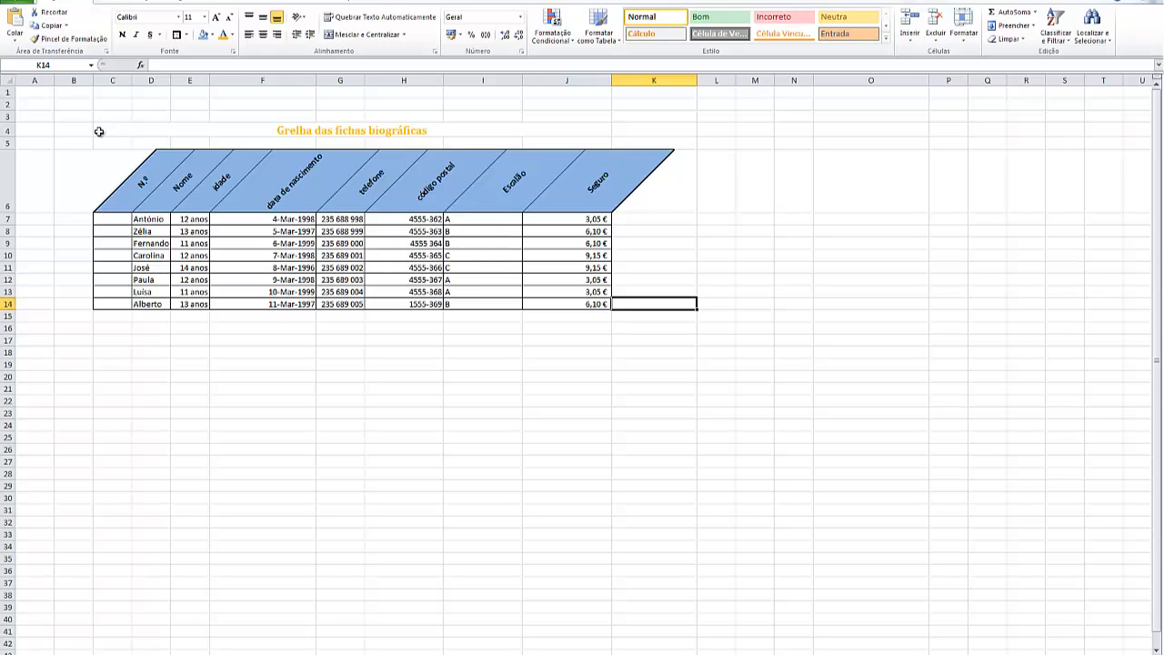
Set the height of row 4, which holds the title, to 30
click(9, 129)
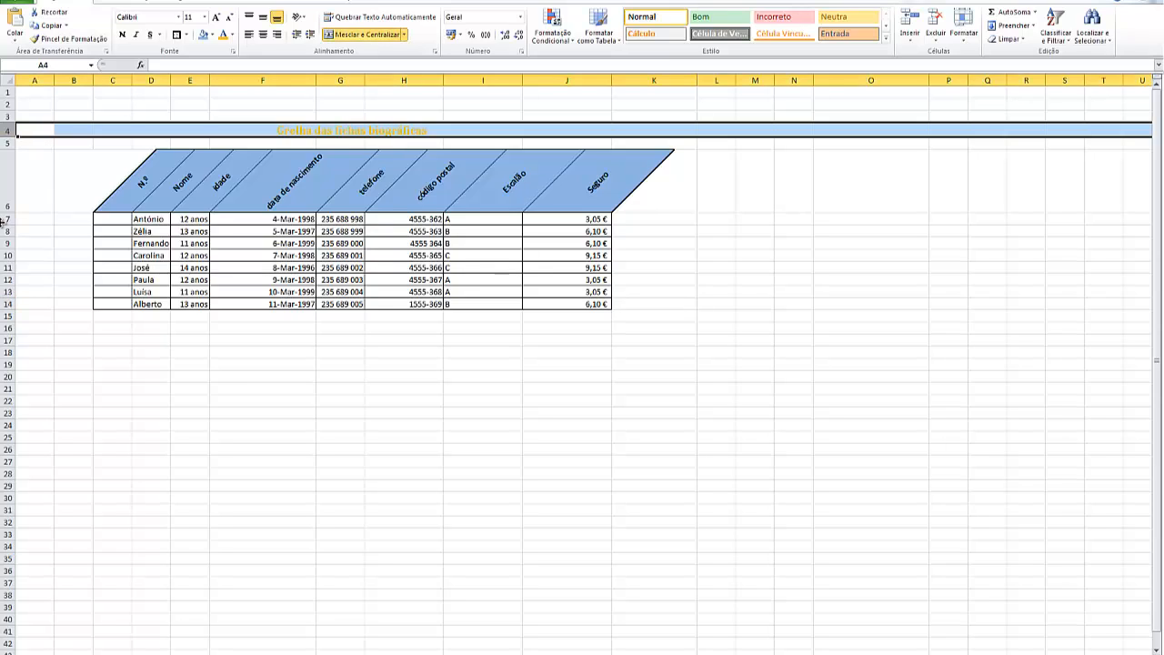
click(964, 28)
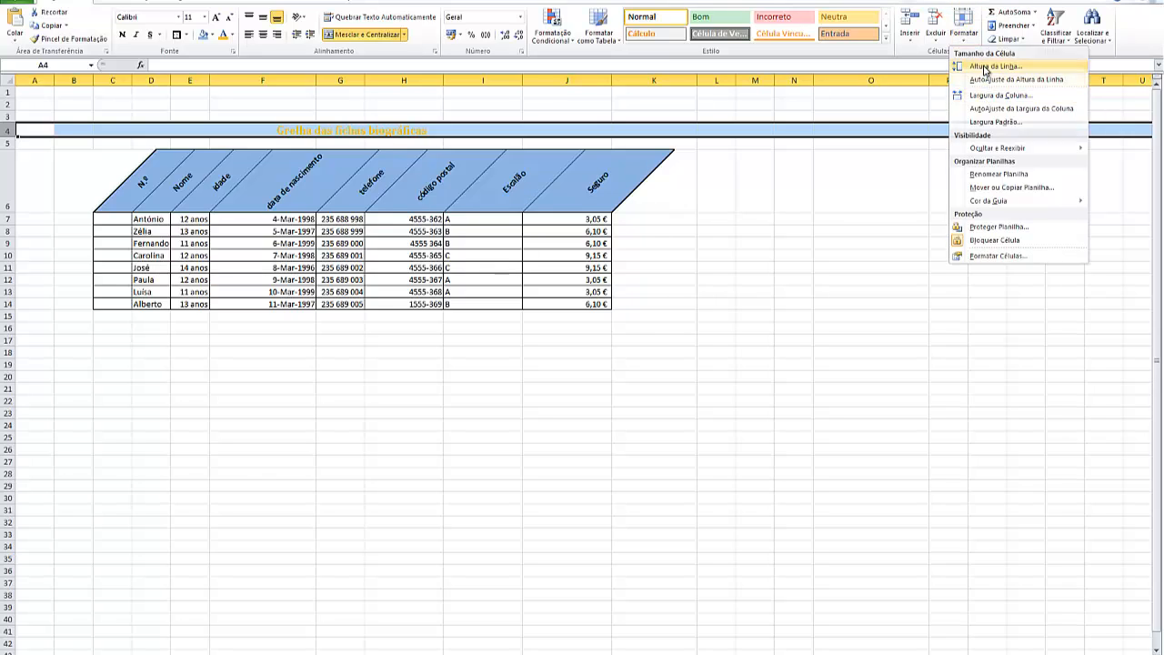
click(986, 71)
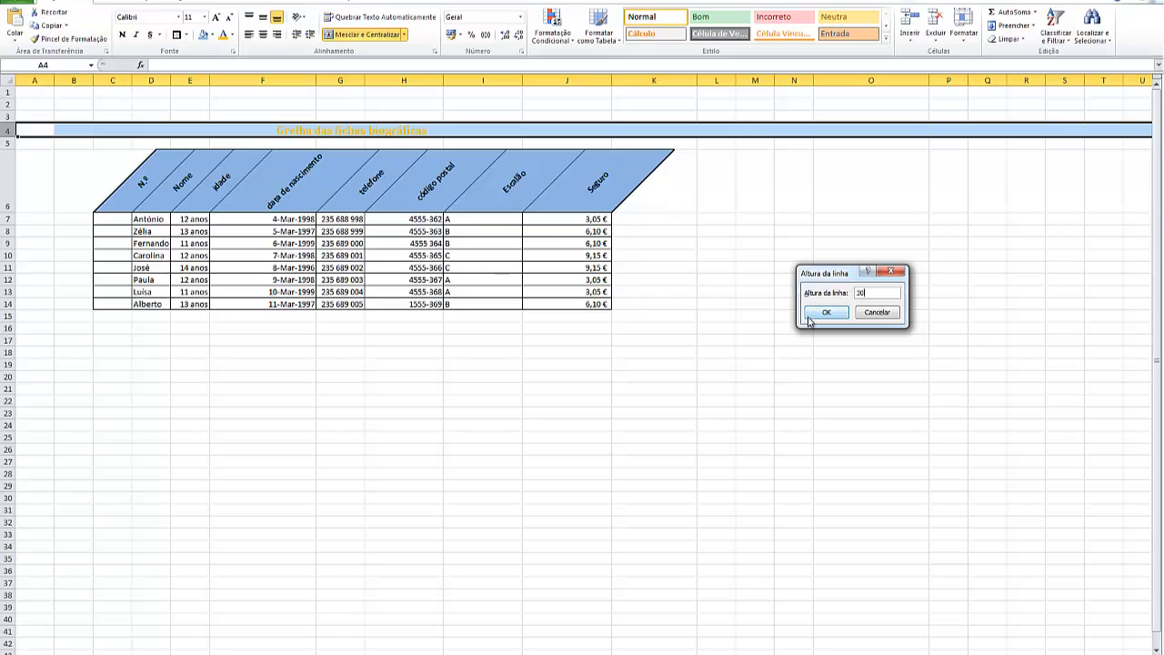
click(826, 314)
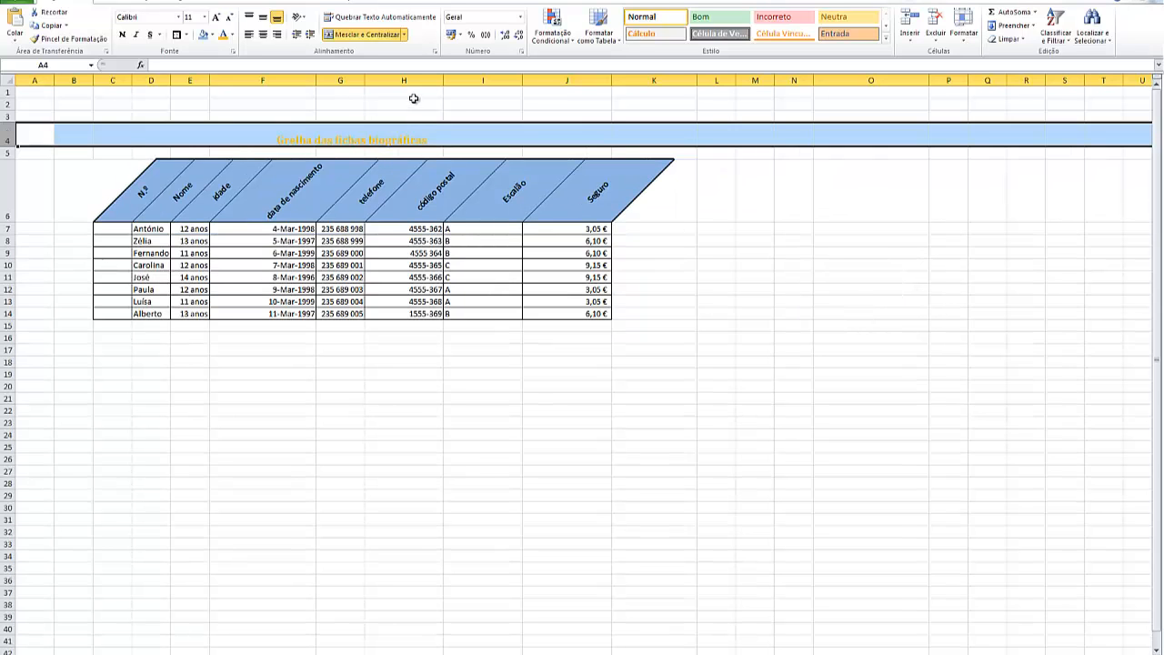
click(446, 369)
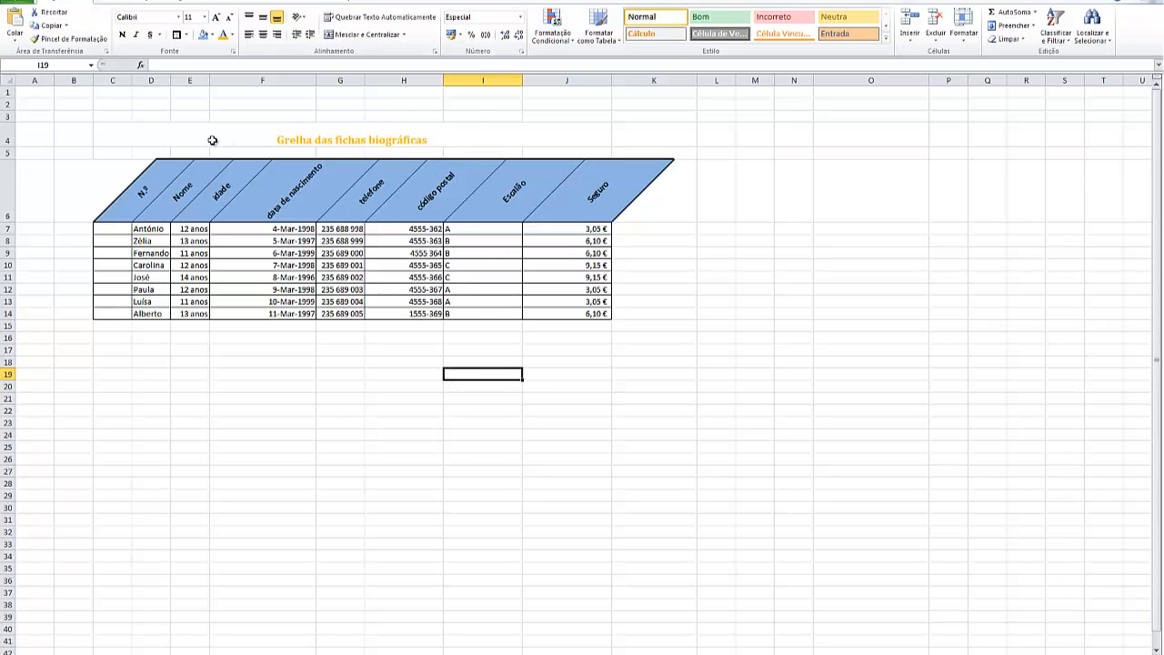
Apply the Ênfase6 themed cell style to the merged title cell "Grelha das fichas biográficas"
click(132, 138)
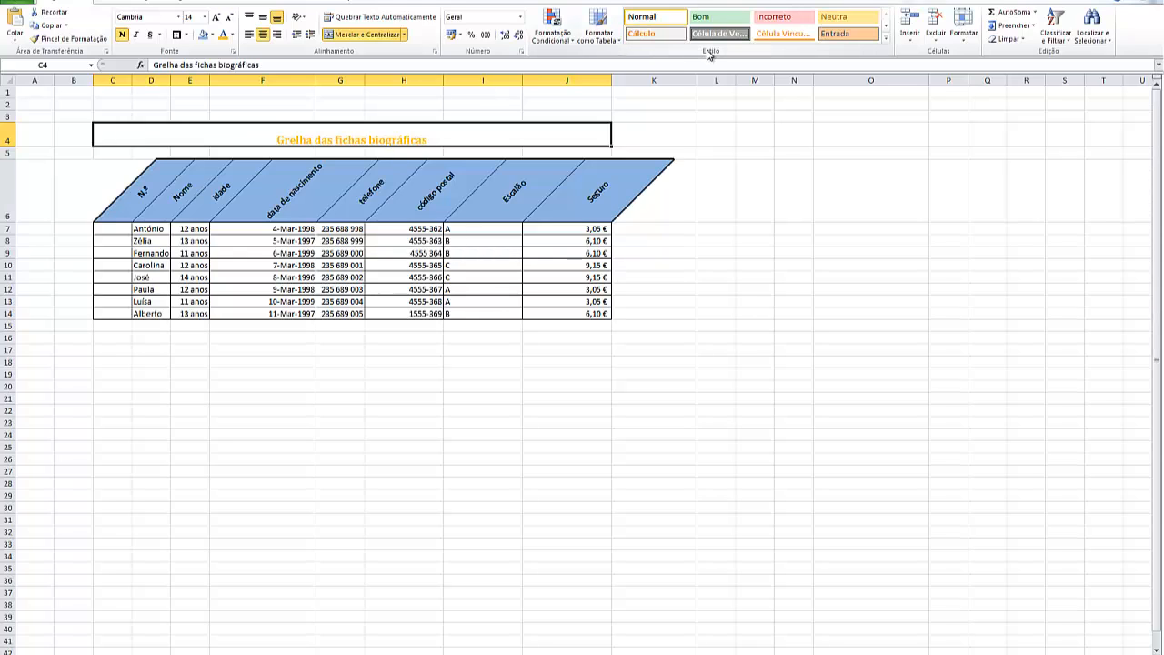
click(887, 30)
click(887, 30)
click(887, 30)
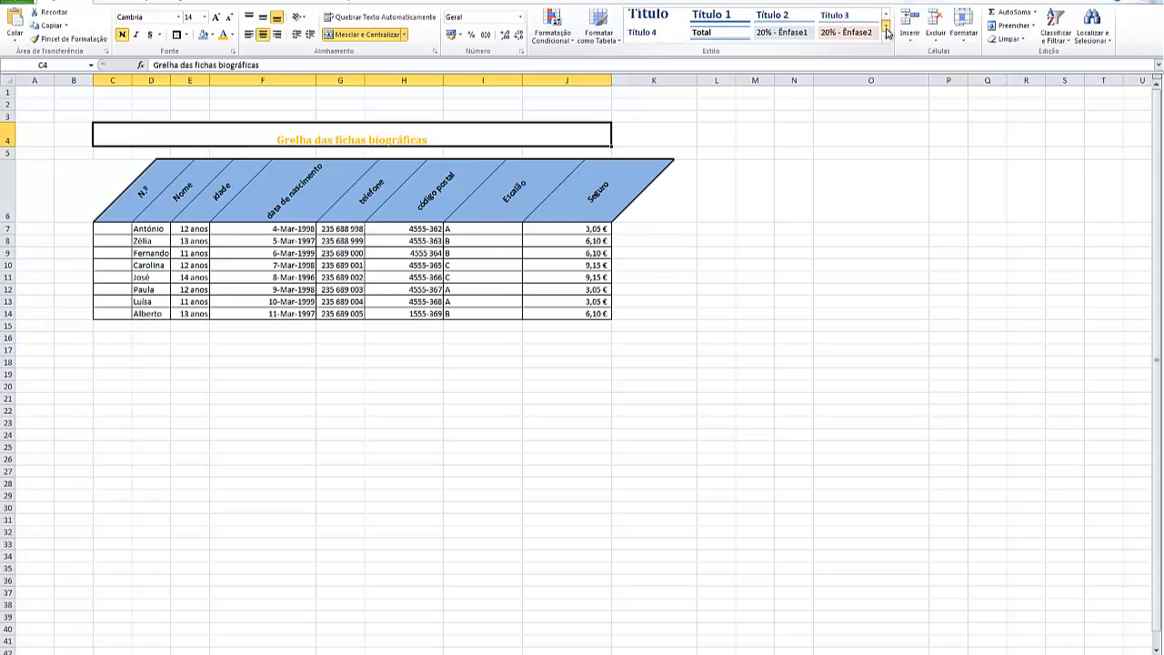
click(886, 30)
click(887, 41)
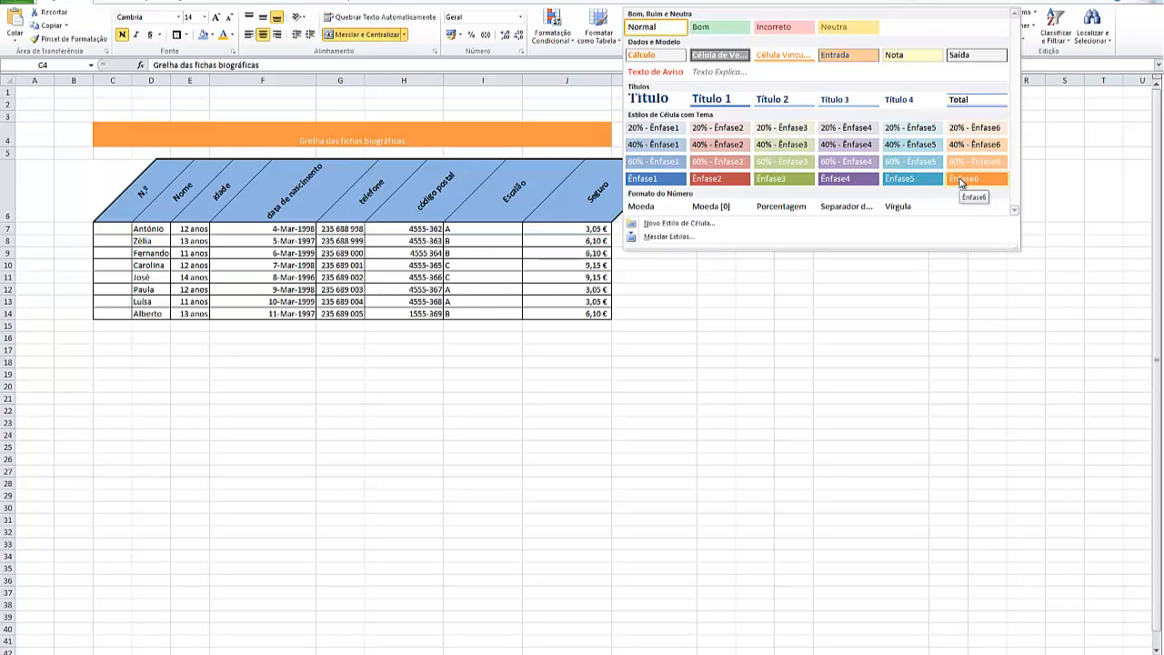
click(961, 181)
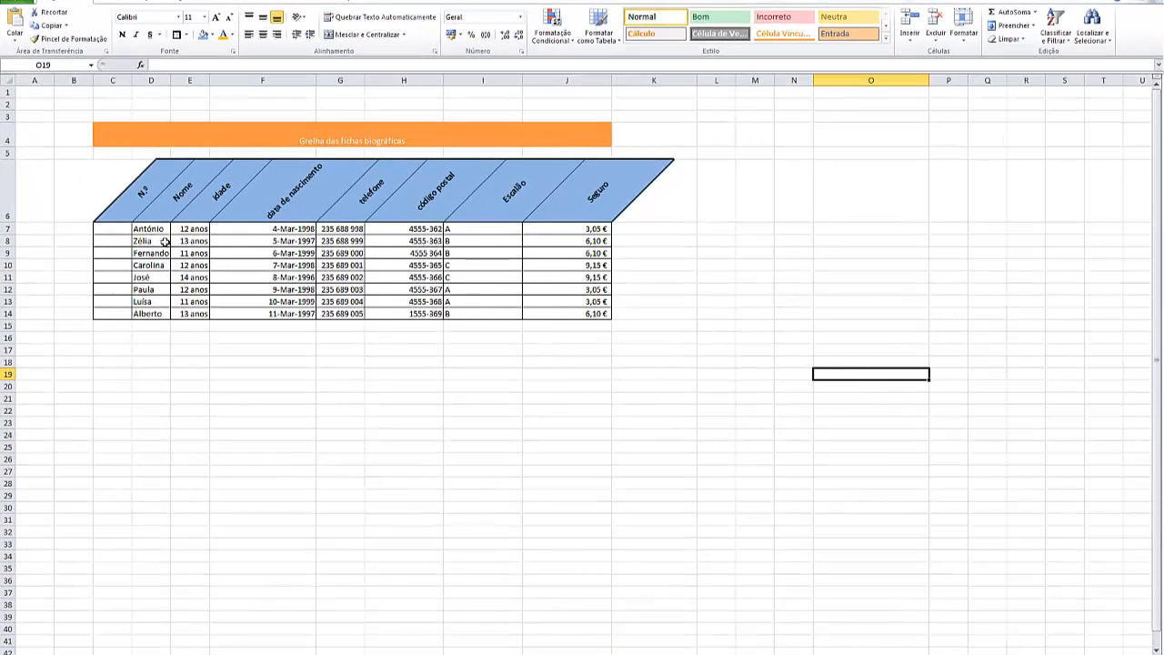
Format C6:J14 as a table with headers, using the aqua gridded style from the Clara group
drag(117, 176, 526, 312)
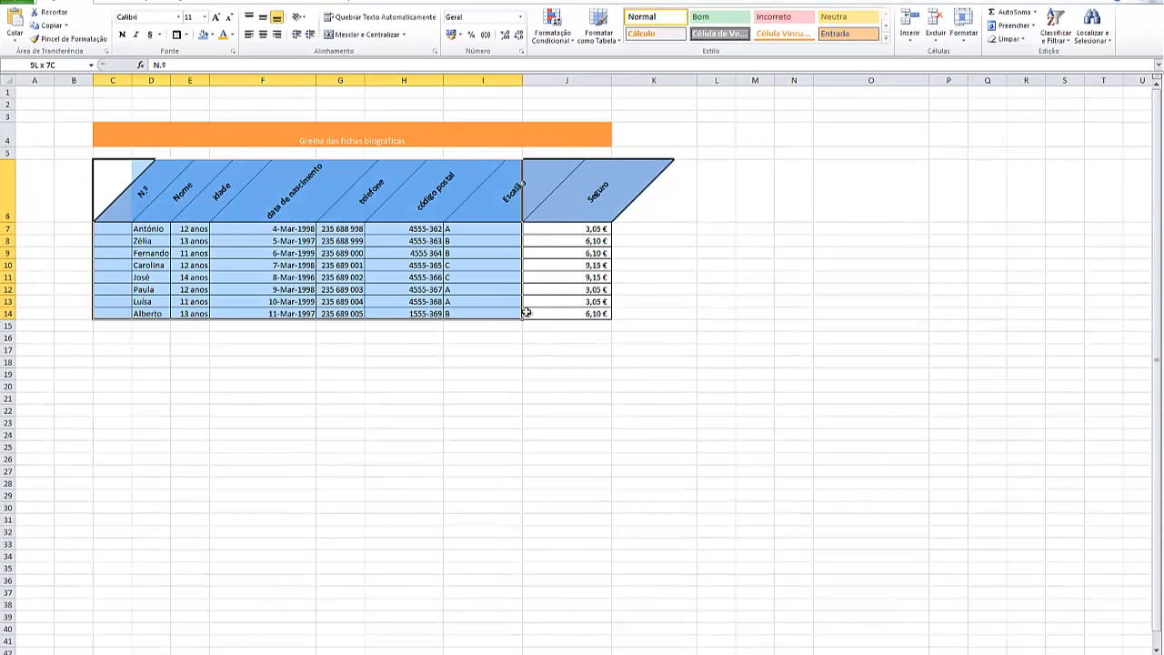
click(601, 30)
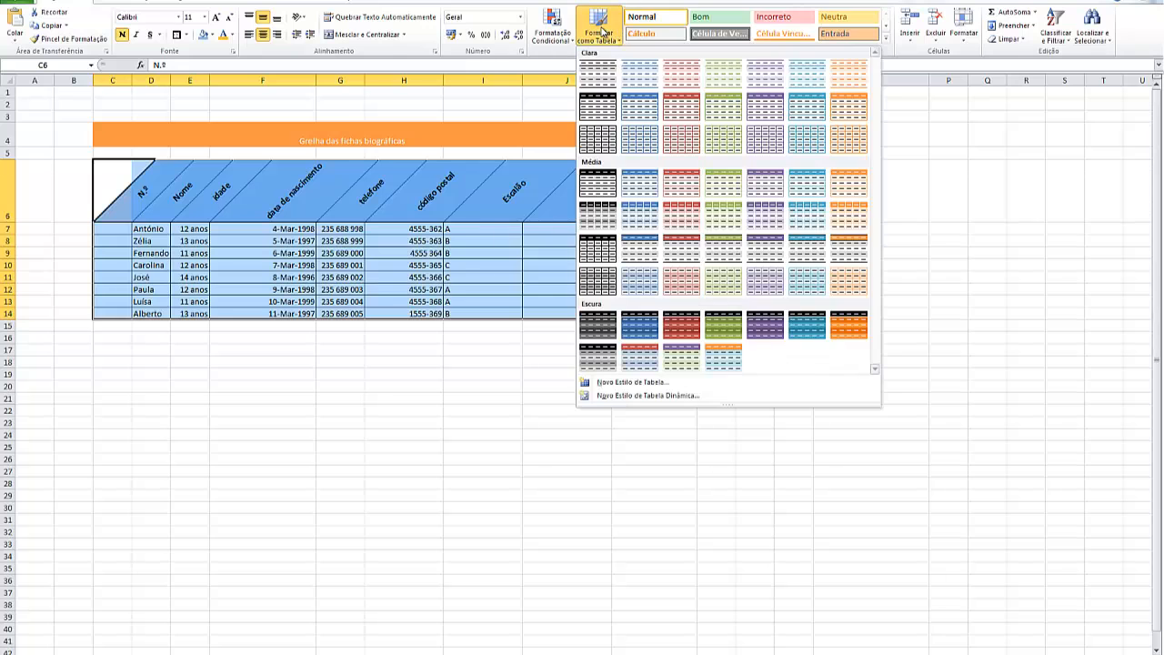
click(804, 146)
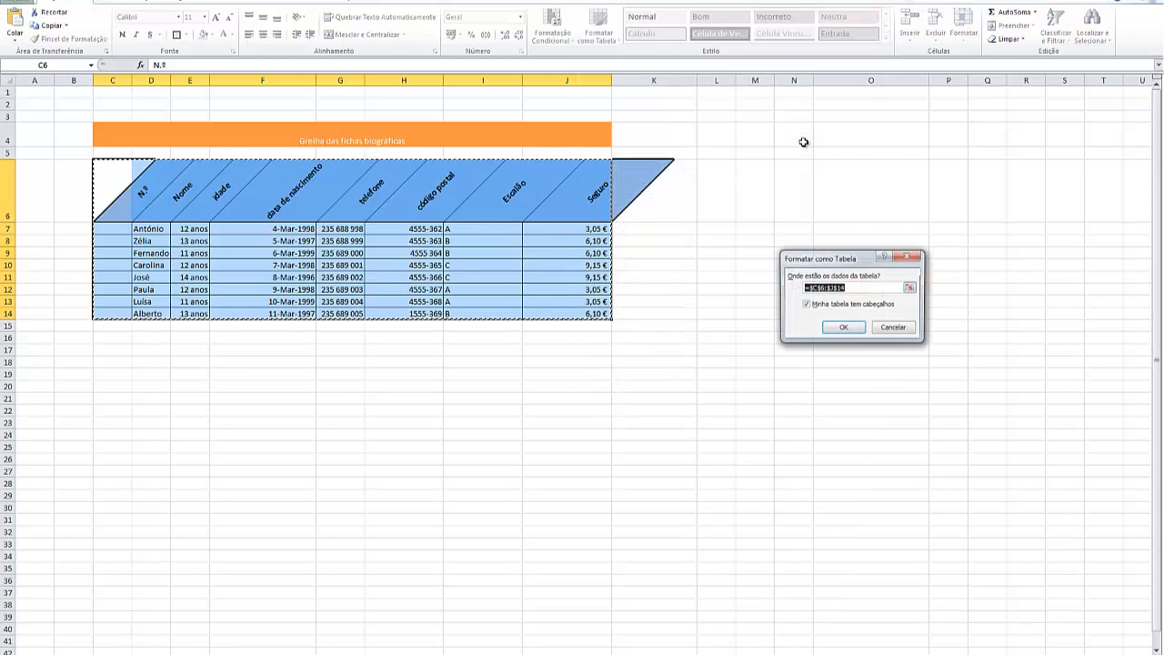
click(845, 326)
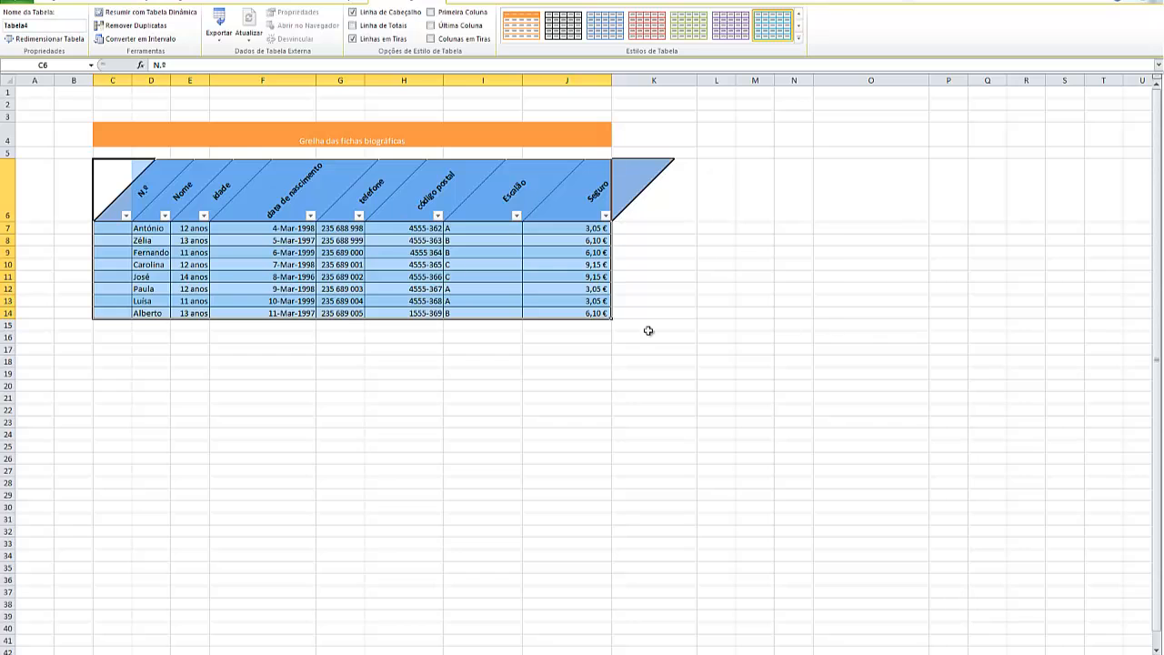
click(697, 349)
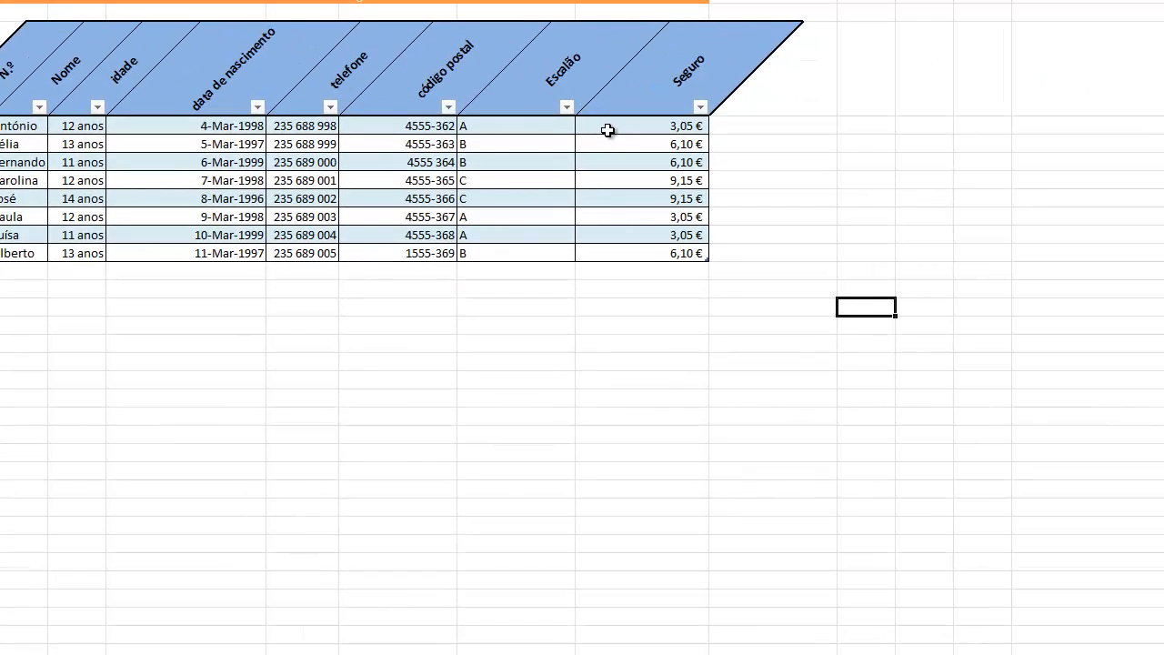
Add a conditional icon set of rimmed traffic lights to the ages in E7:E14 and widen column E to fit them
drag(607, 130, 608, 254)
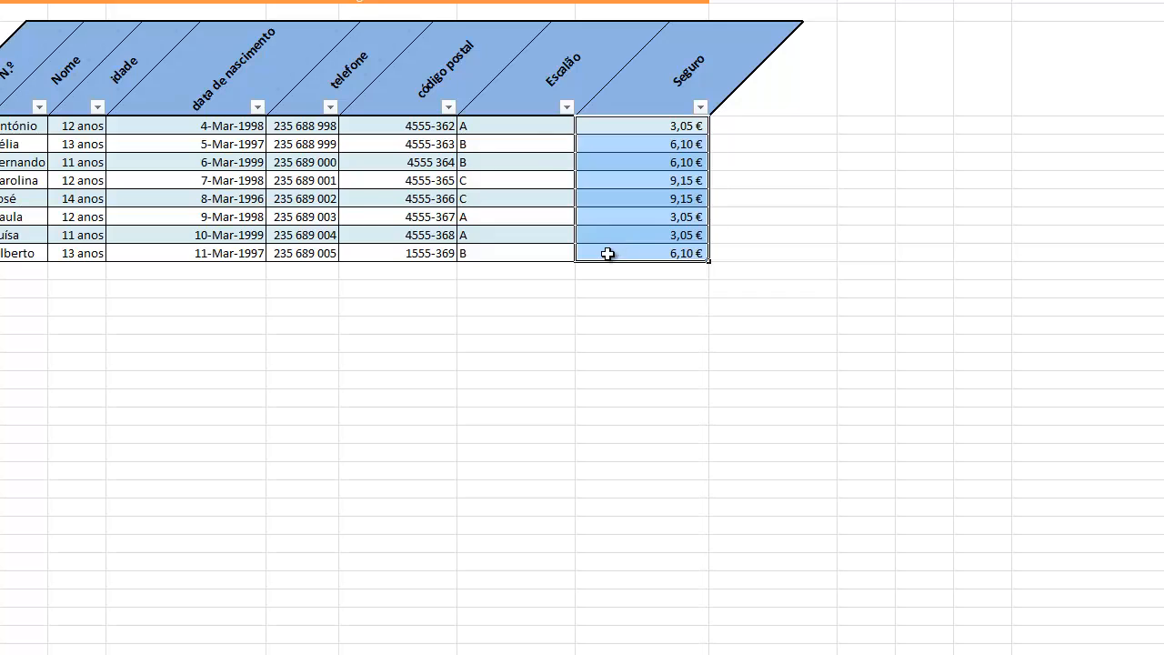
click(799, 181)
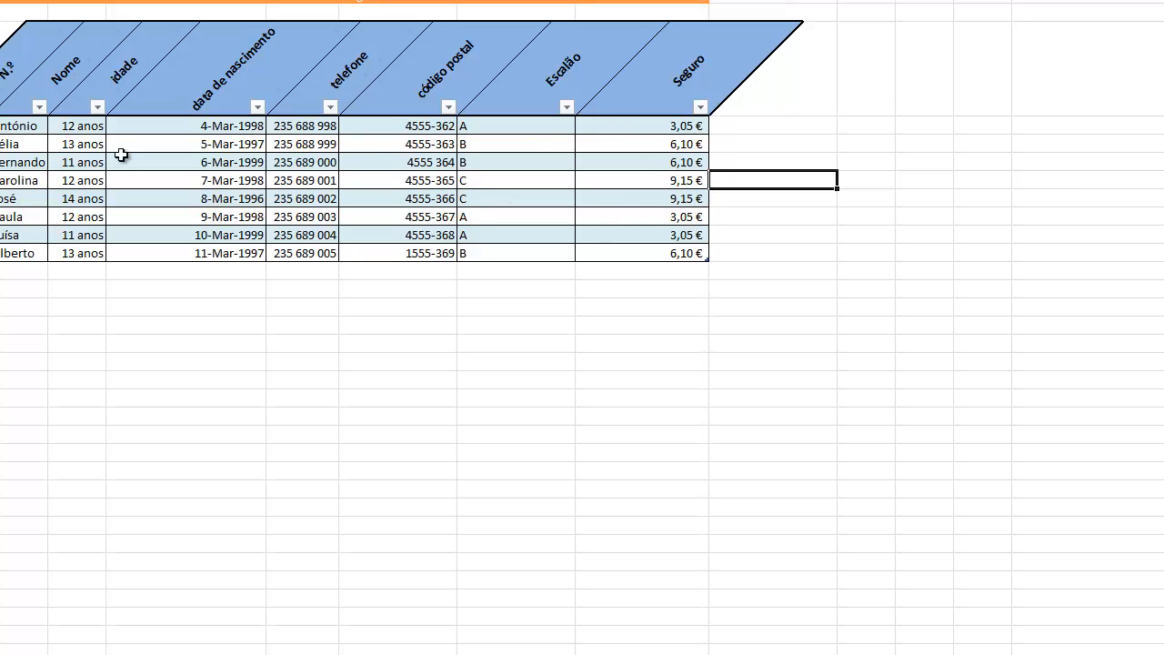
drag(62, 127, 59, 244)
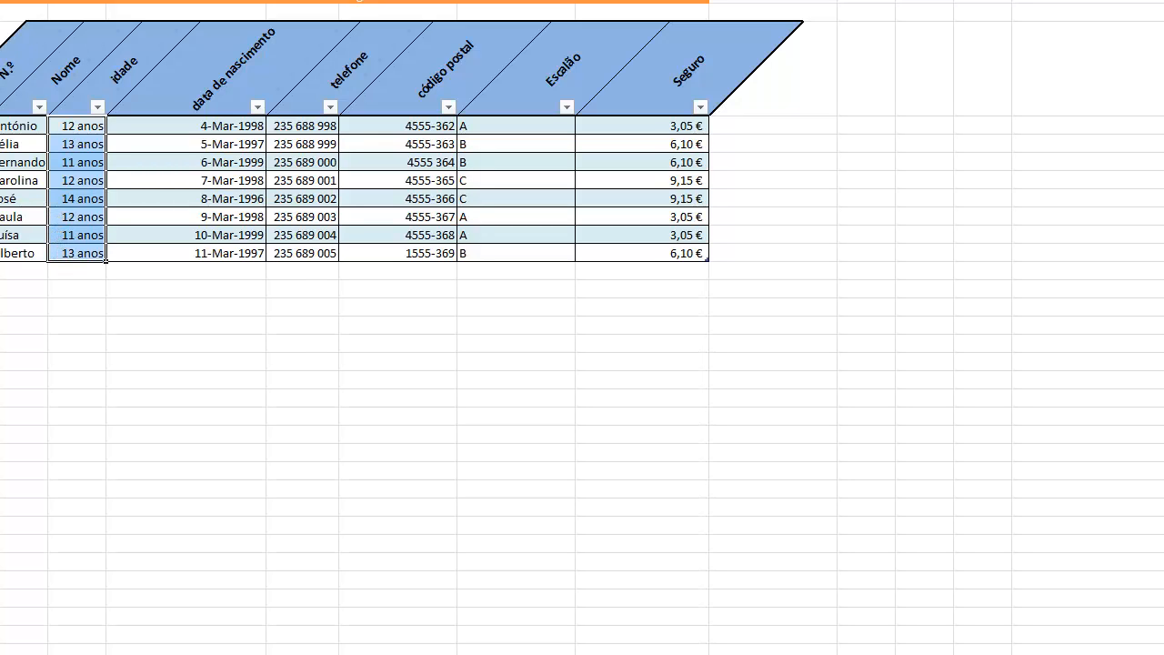
click(616, 0)
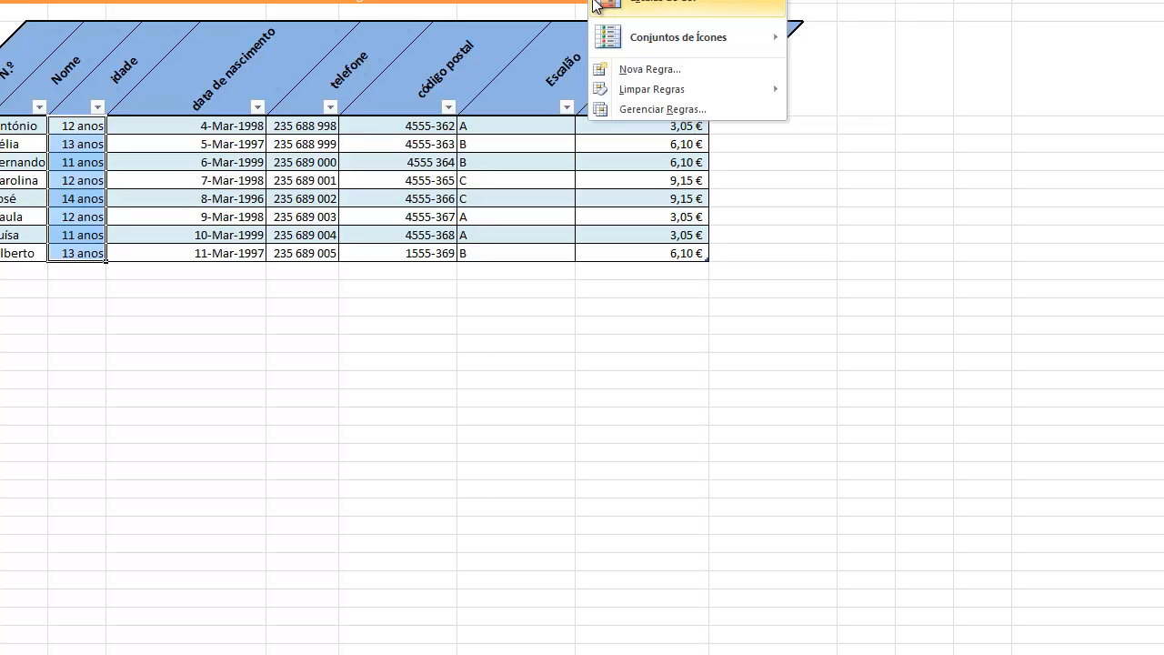
mouse_move(608, 5)
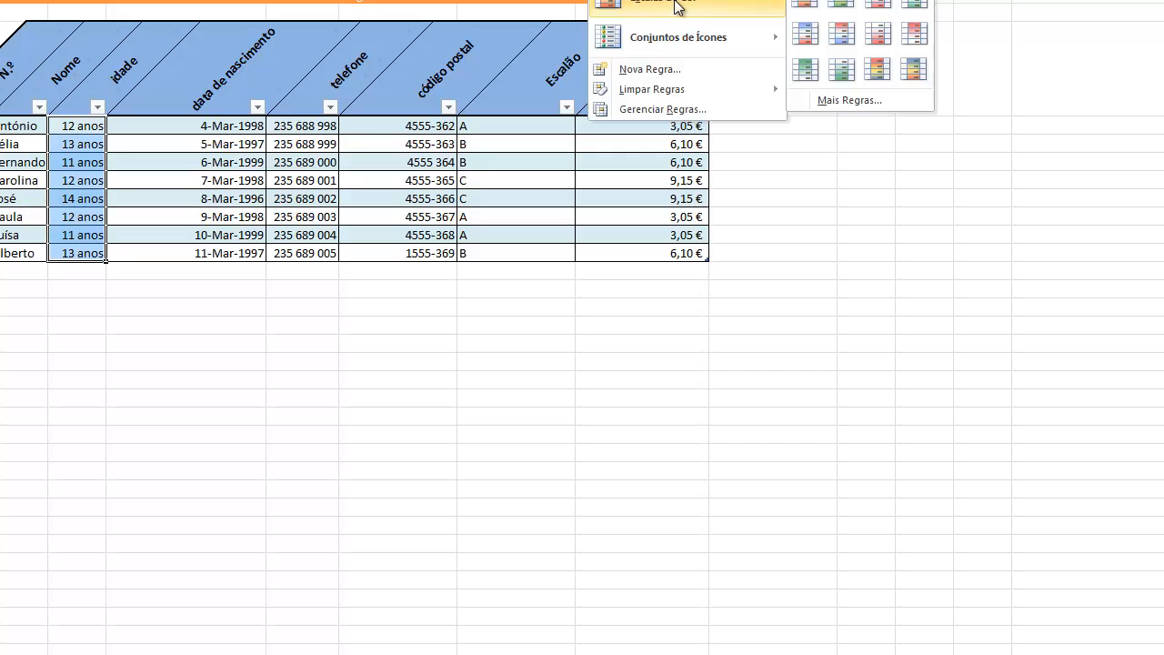
mouse_move(723, 47)
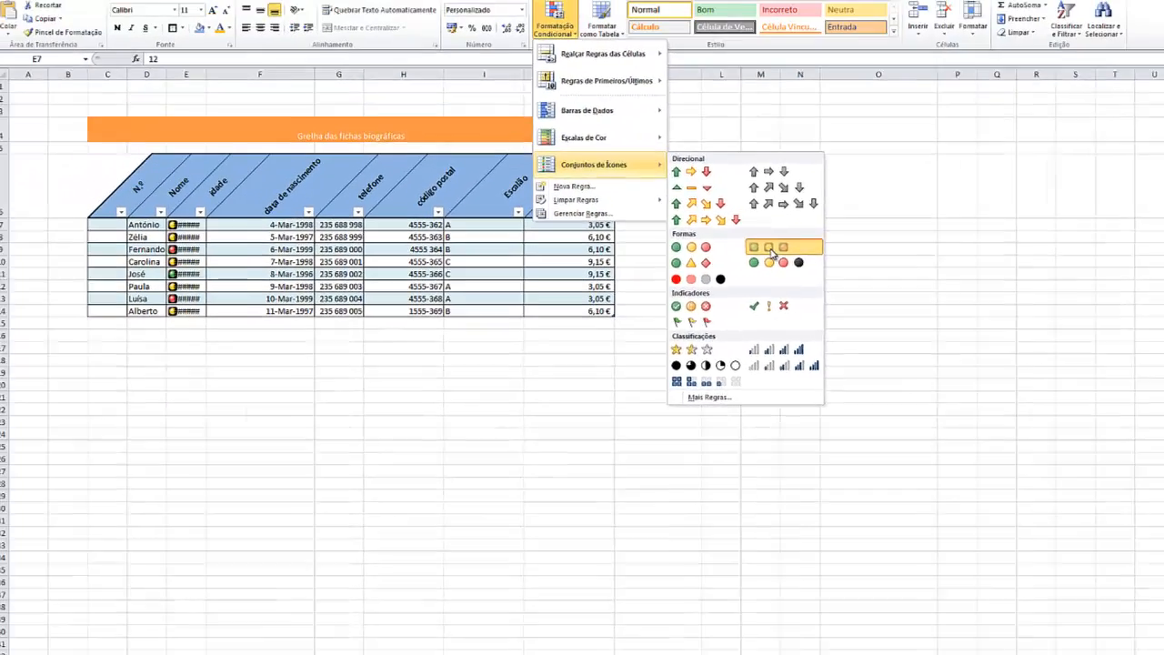
click(770, 248)
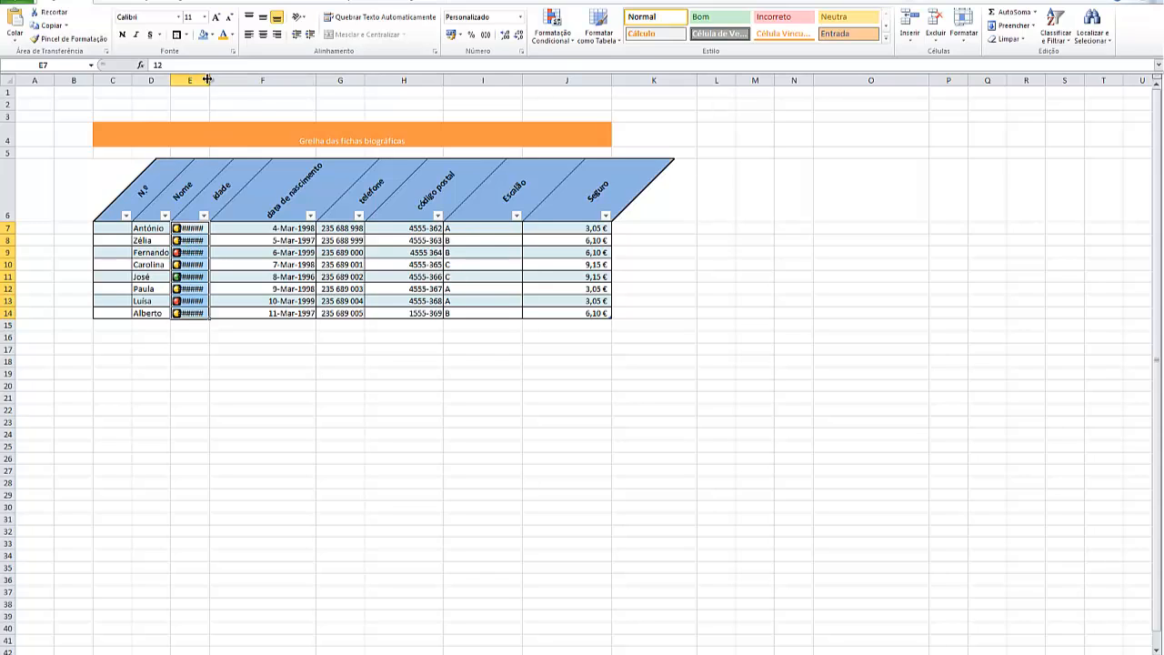
drag(210, 80, 236, 82)
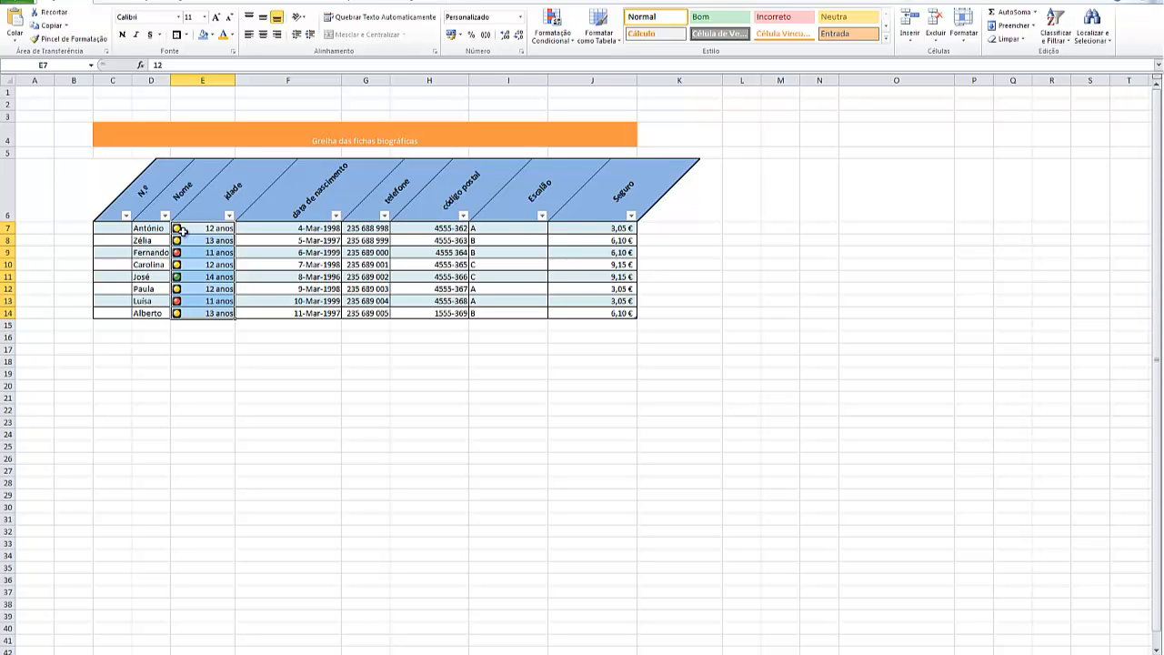
Start a new custom icon-set rule for the ages in E7:E14, with a green circle for values below 33 percent
click(553, 27)
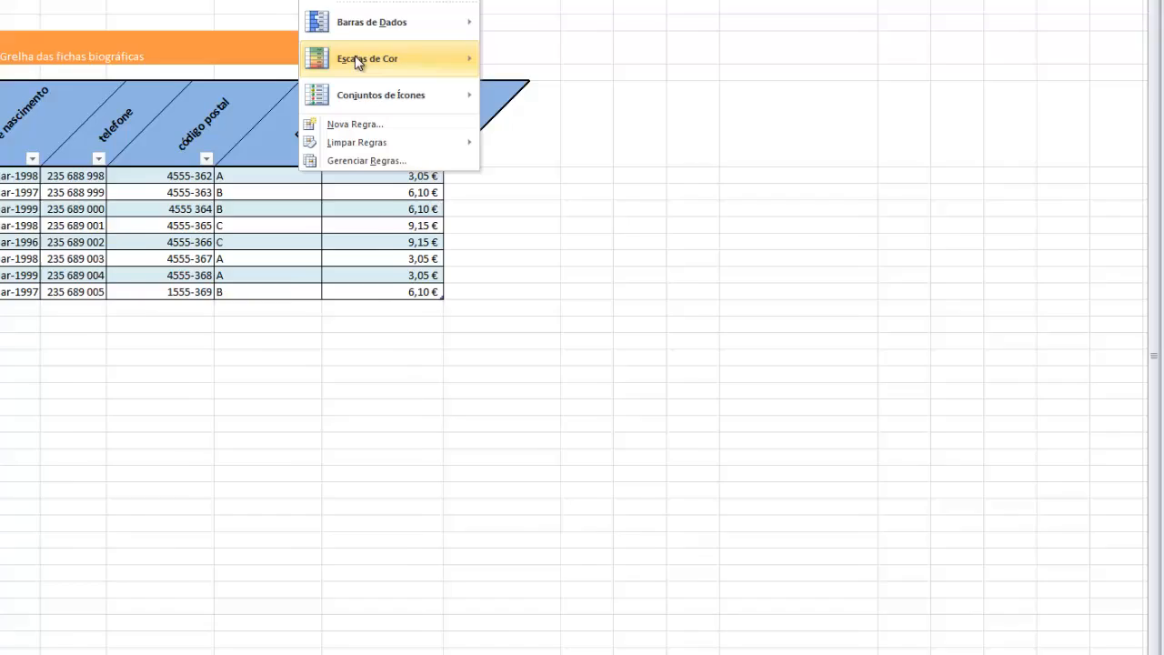
mouse_move(581, 147)
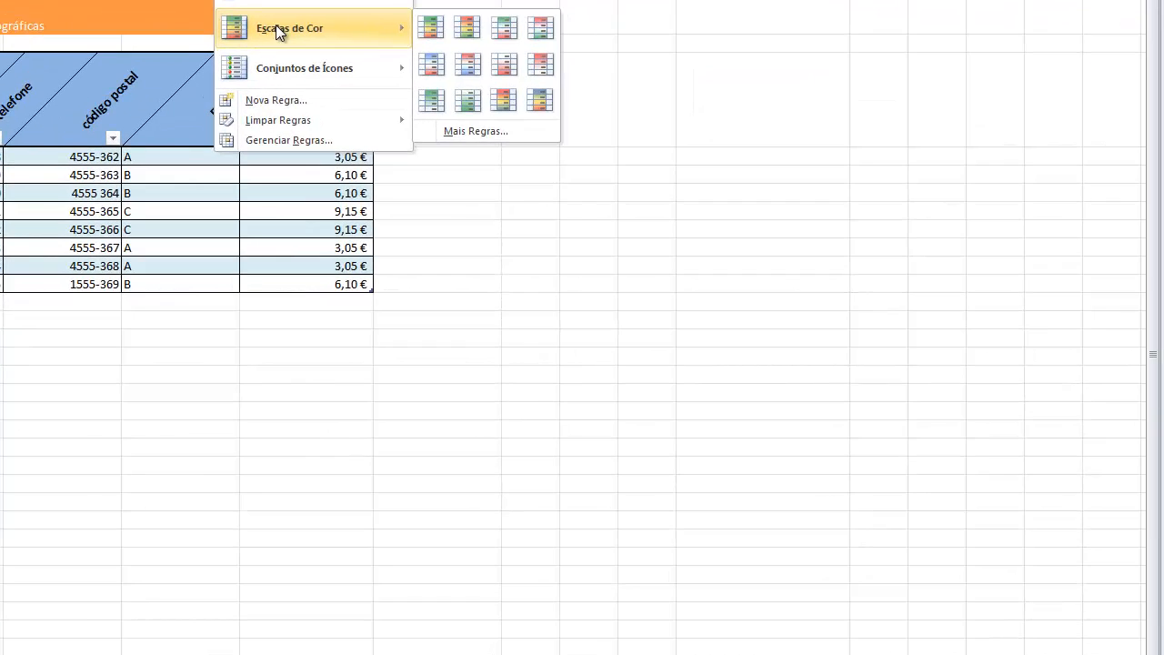
mouse_move(303, 71)
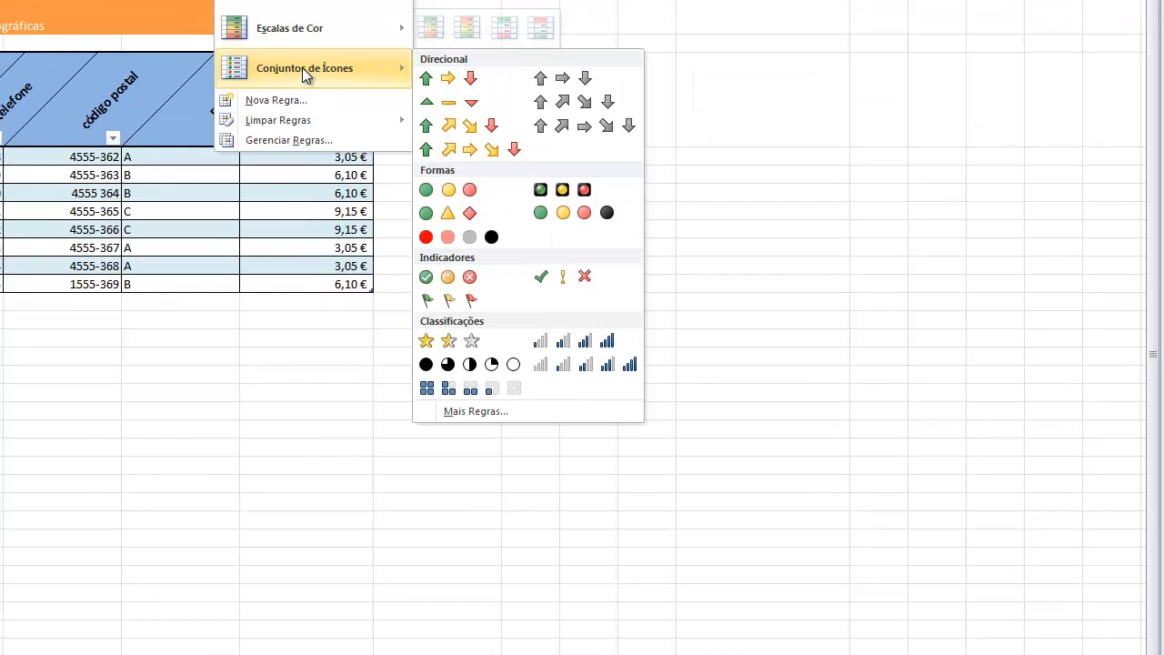
click(476, 411)
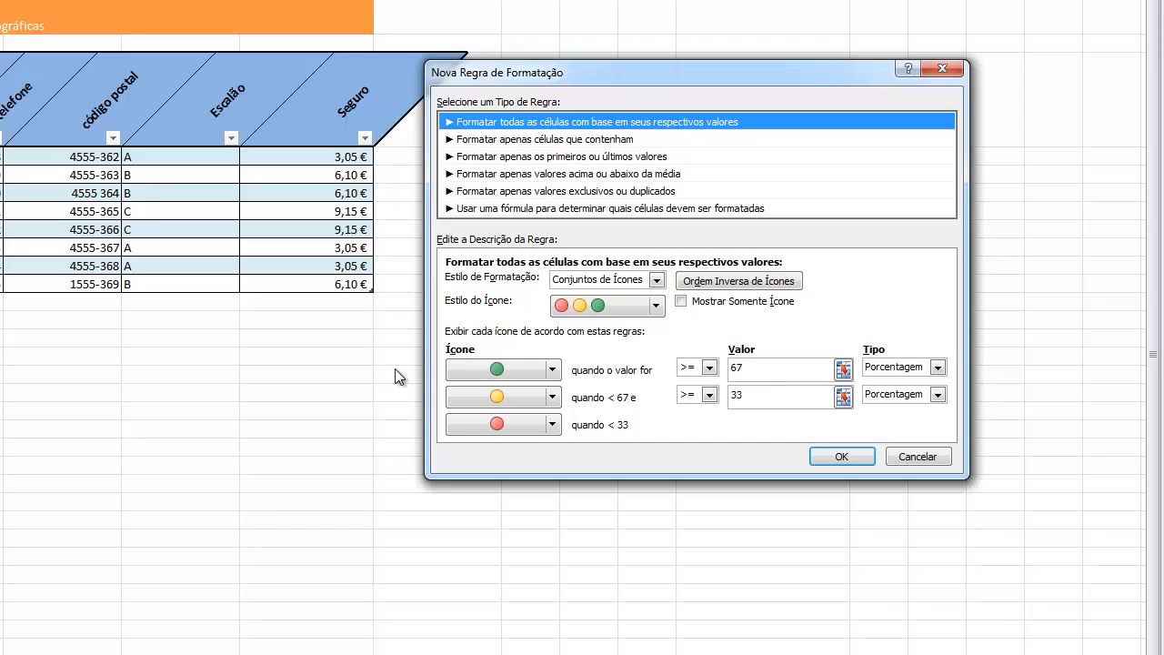
click(552, 425)
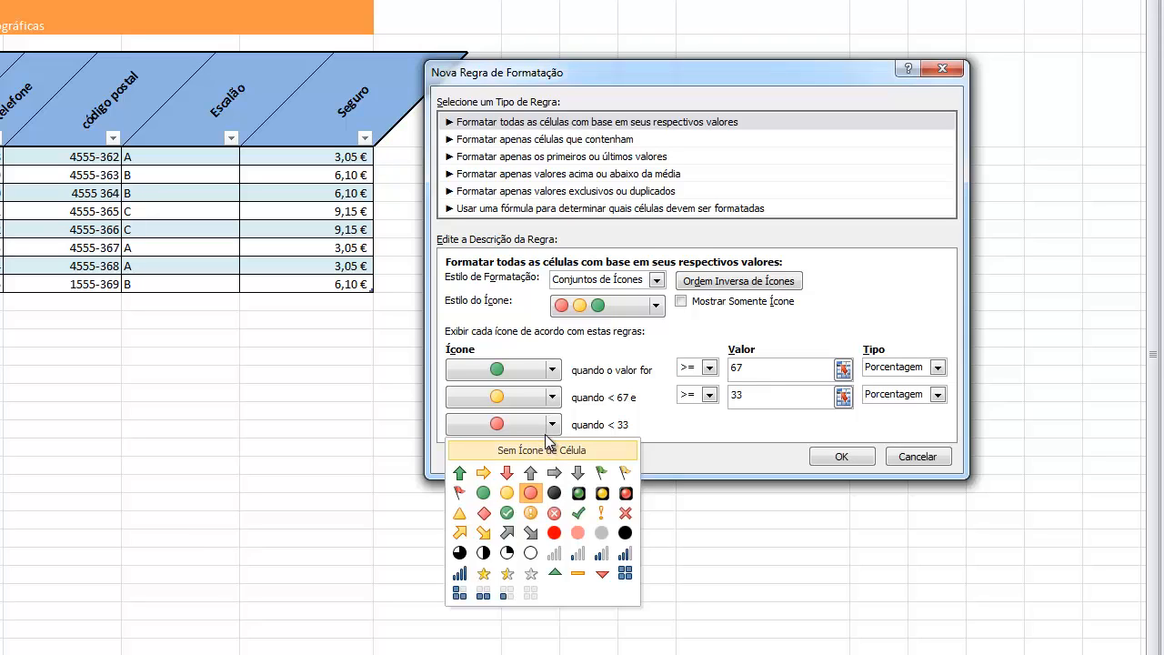
click(483, 494)
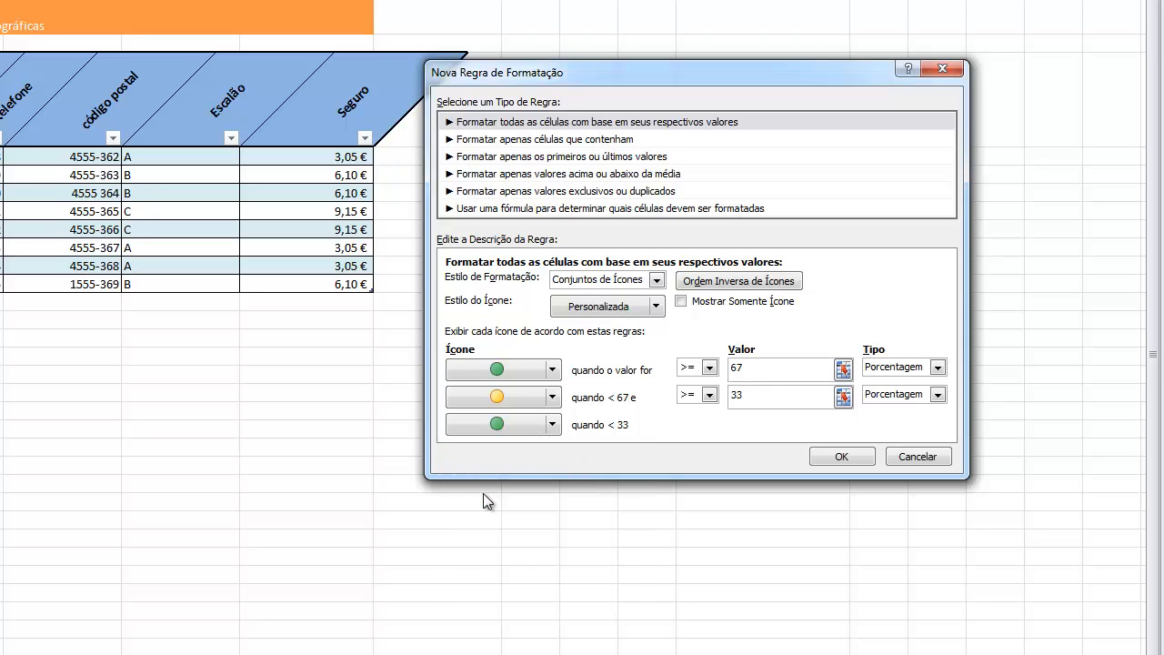
Assign rimmed traffic lights in the rule: red for 67 percent and above, yellow from 33 percent, green below 33, and apply it
click(552, 370)
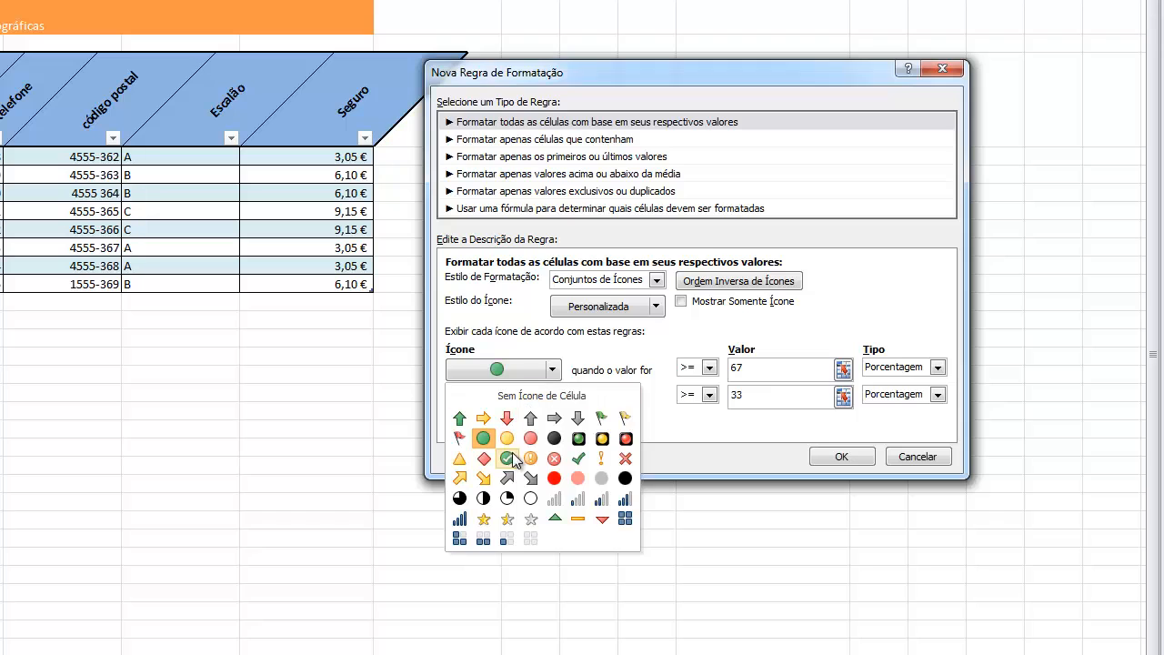
click(626, 439)
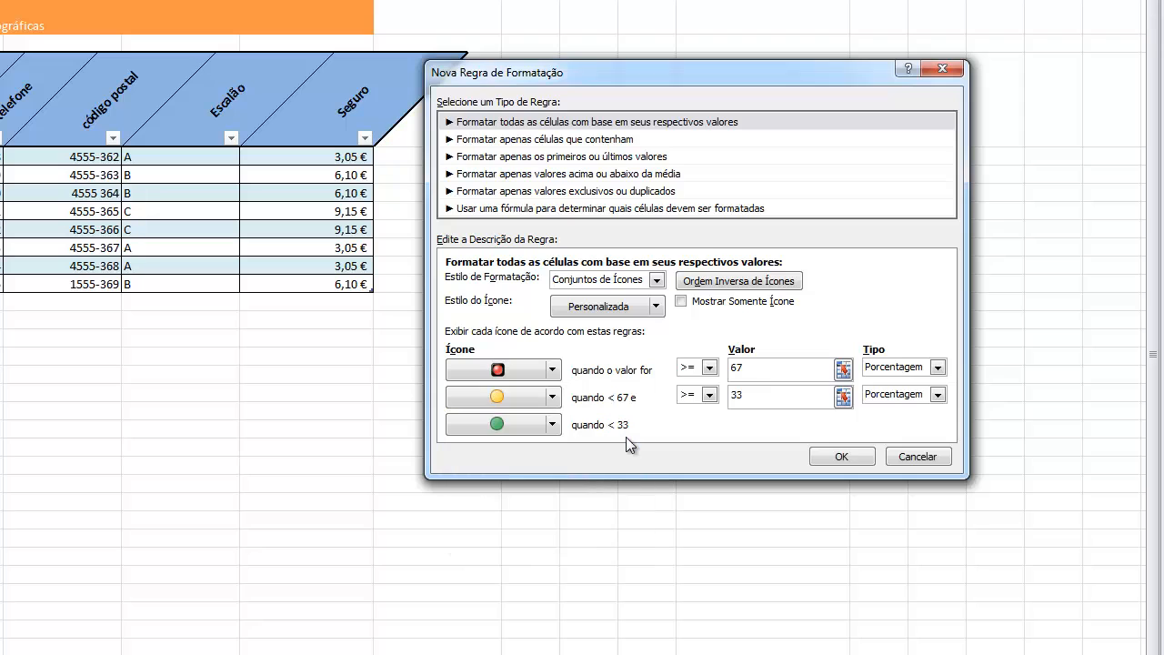
click(553, 424)
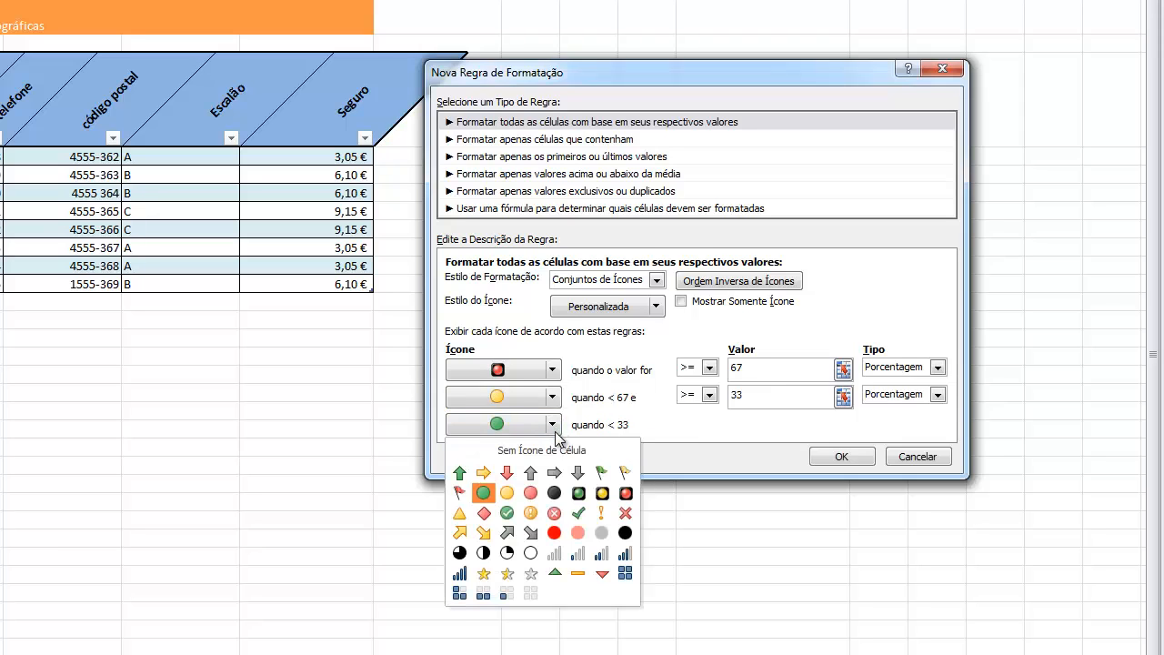
click(579, 493)
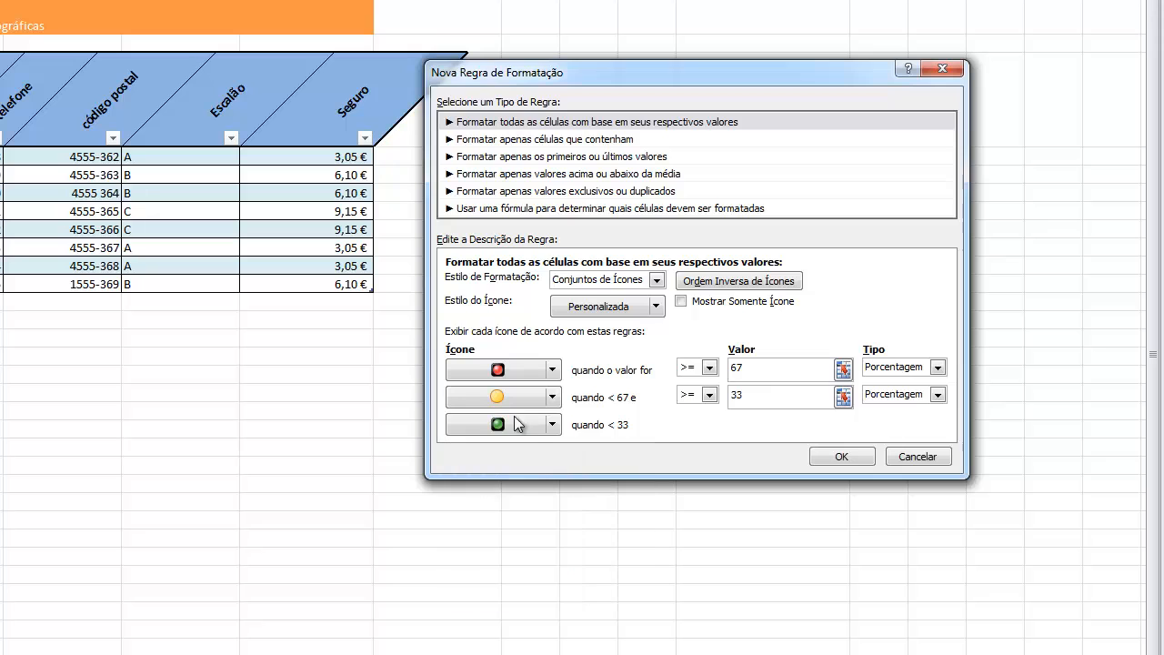
click(553, 398)
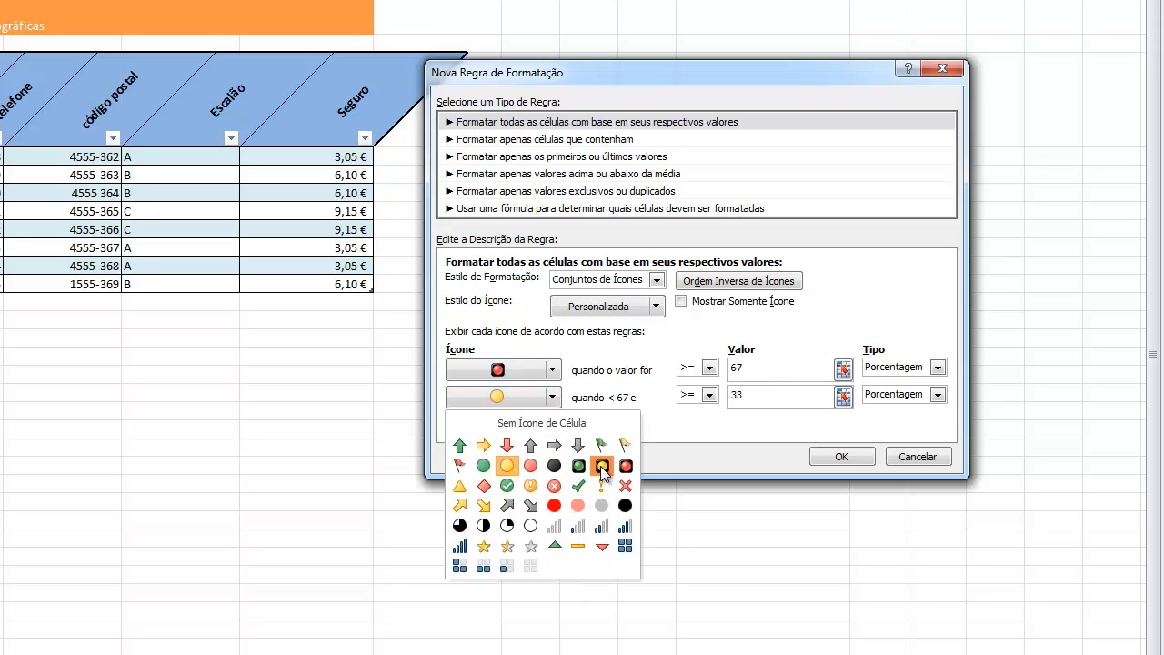
click(601, 466)
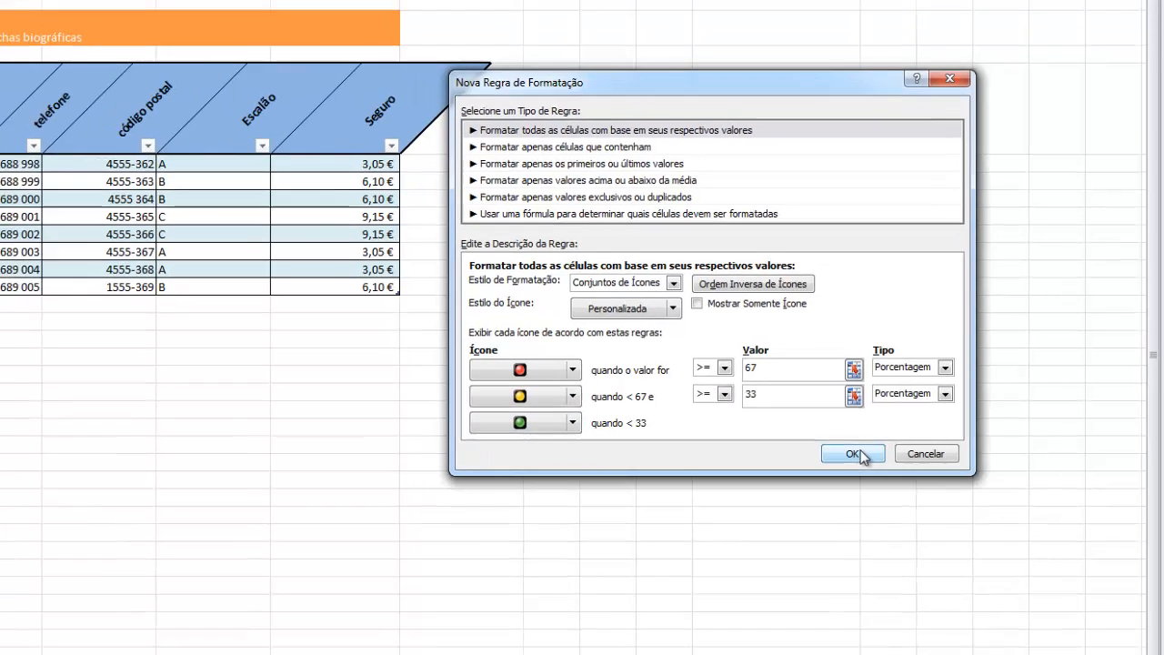
click(855, 454)
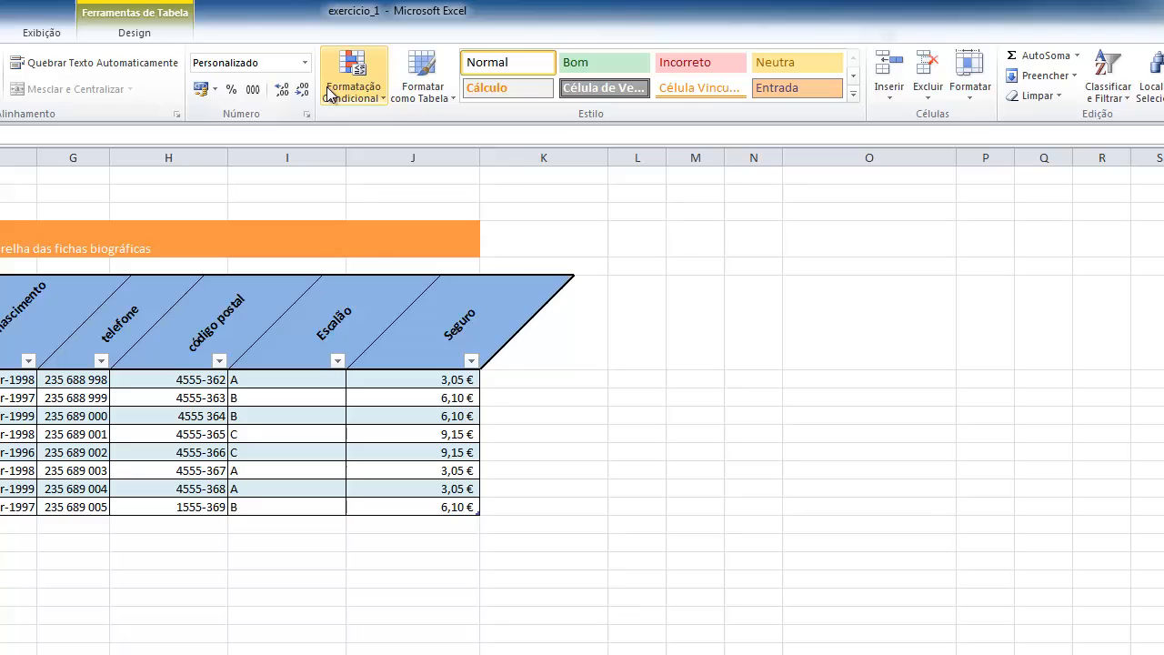
Add green gradient data bars to the ages in E7:E14
click(552, 33)
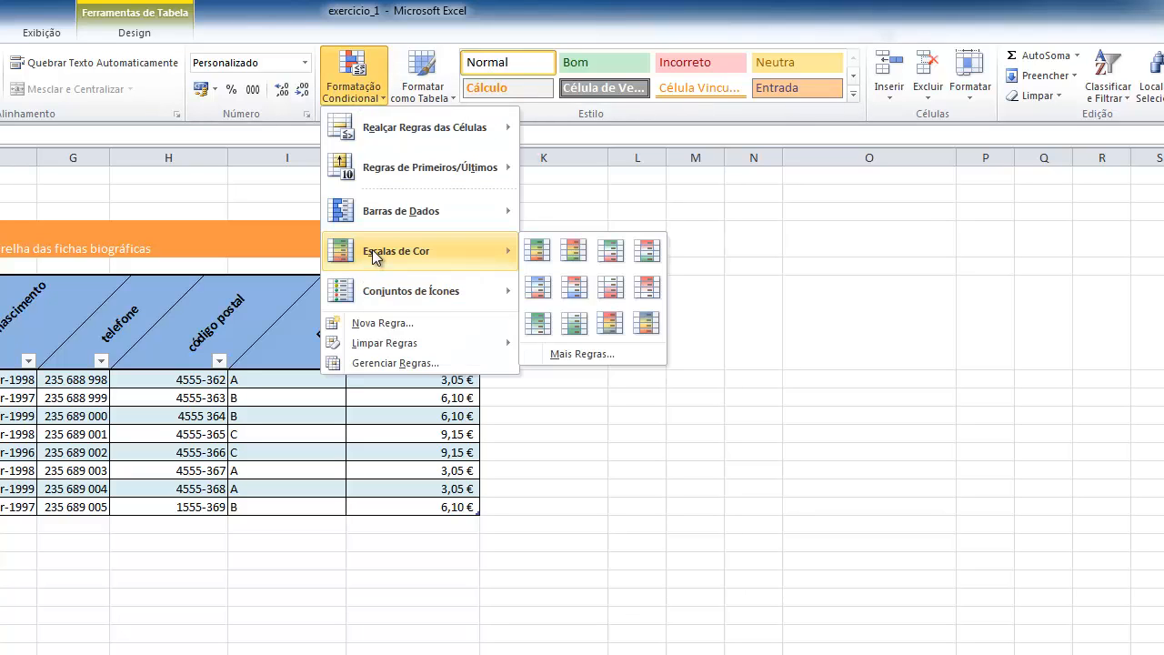
mouse_move(385, 212)
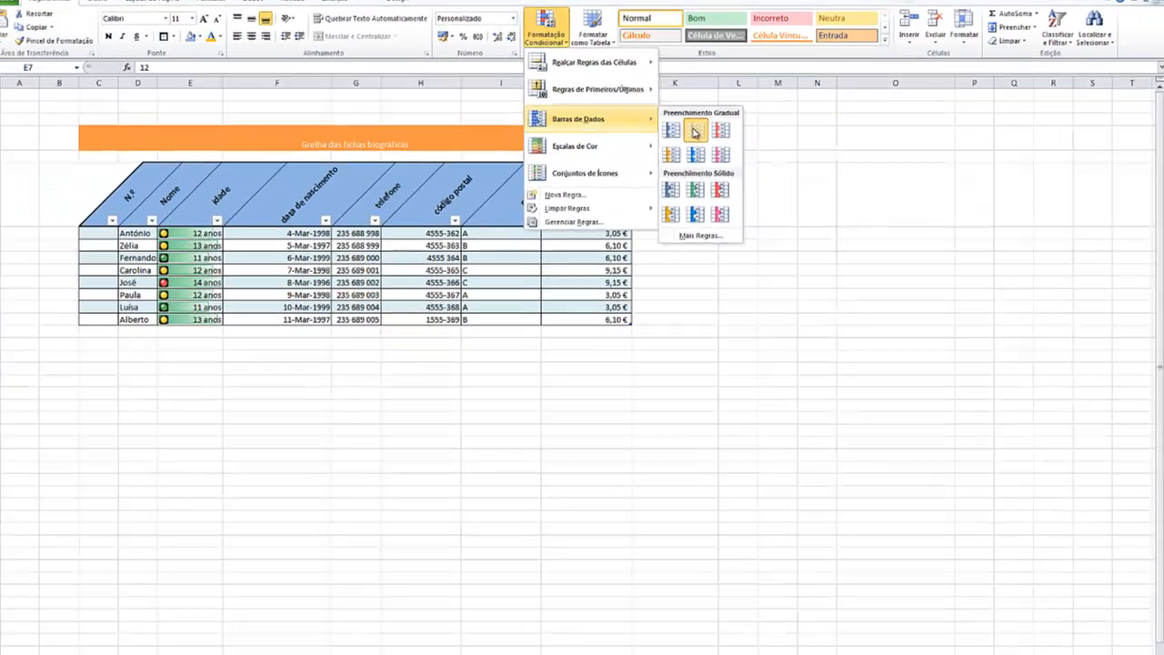
click(574, 227)
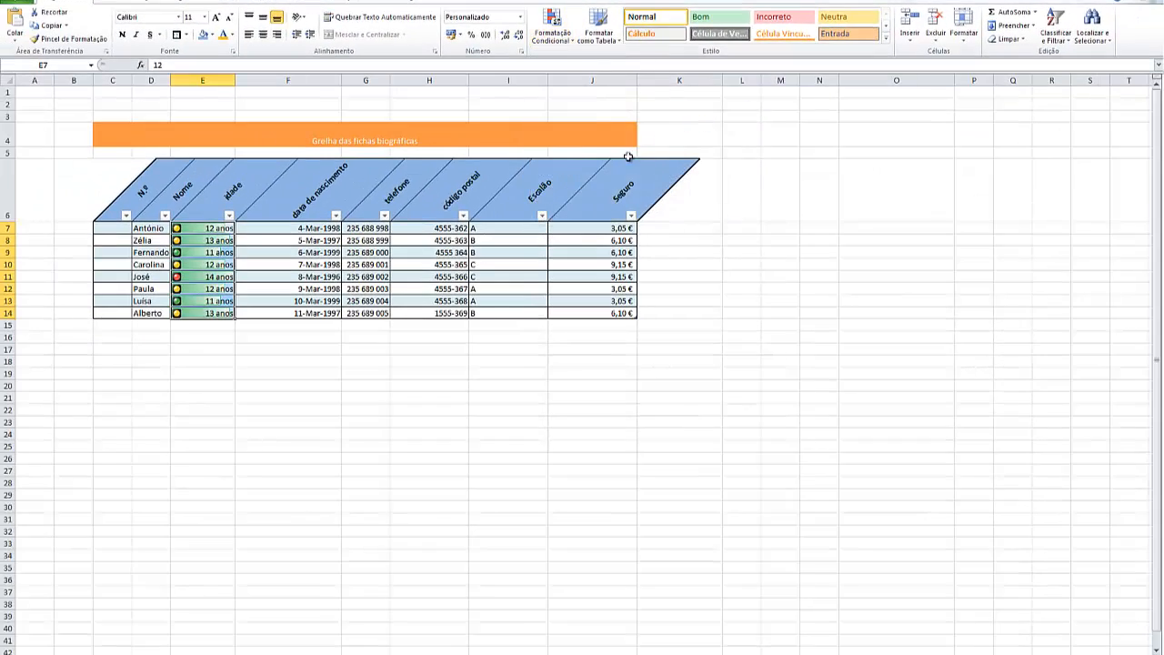
click(255, 359)
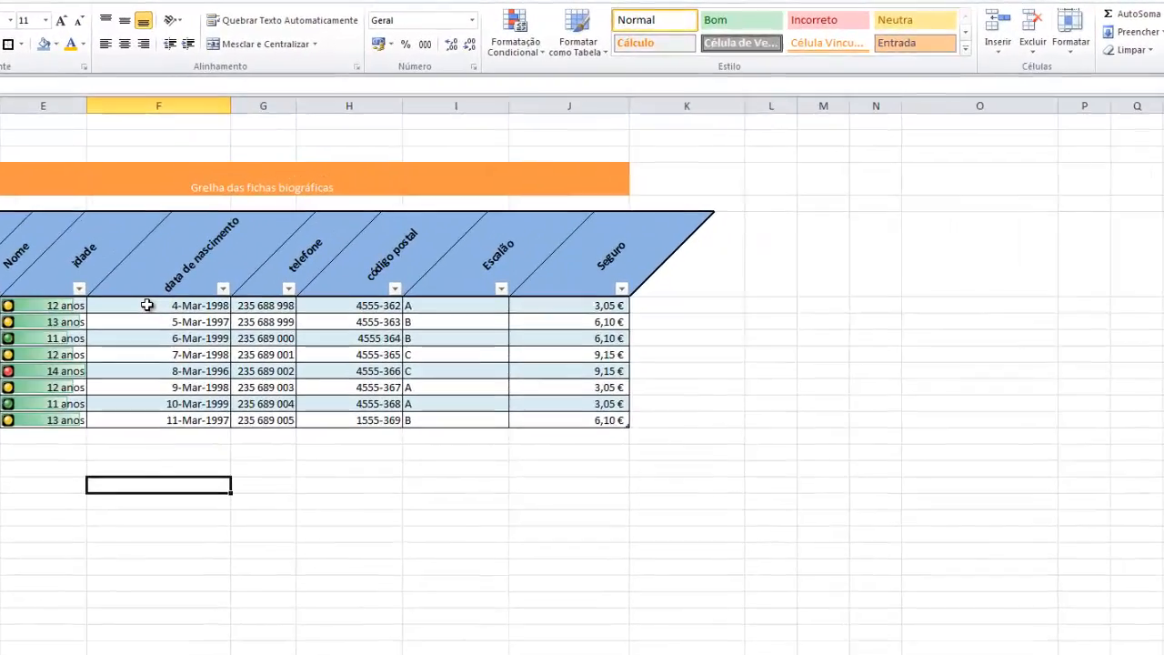
Highlight the below-average birth dates in F7:F14 with light red fill and dark red text
drag(147, 305, 165, 416)
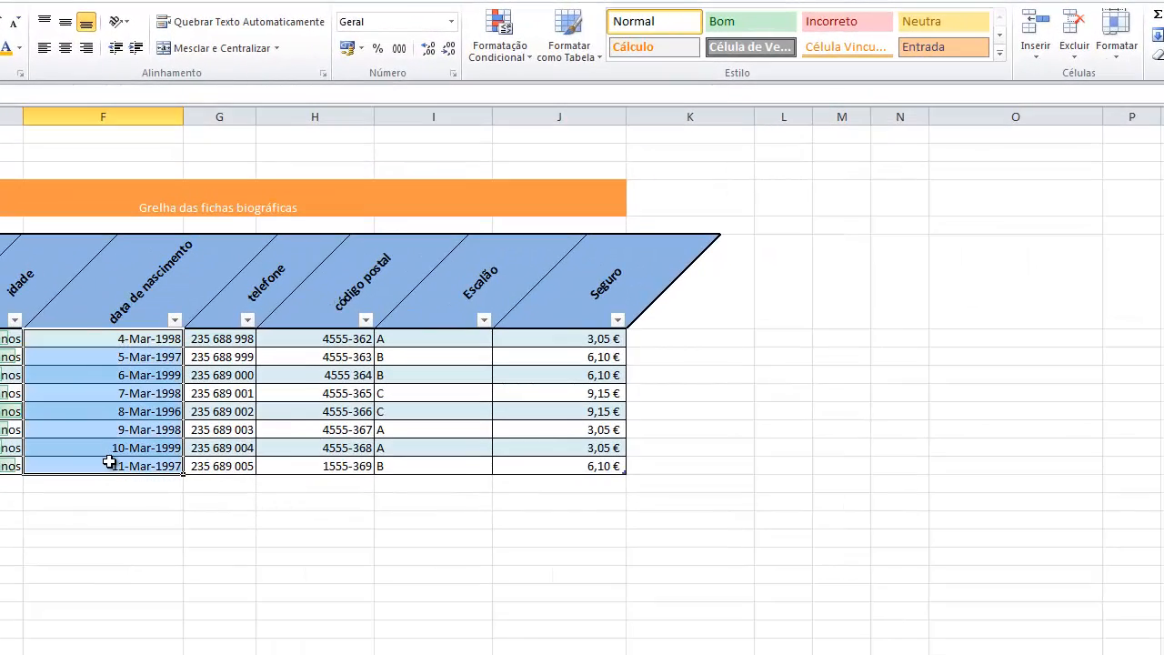
click(506, 54)
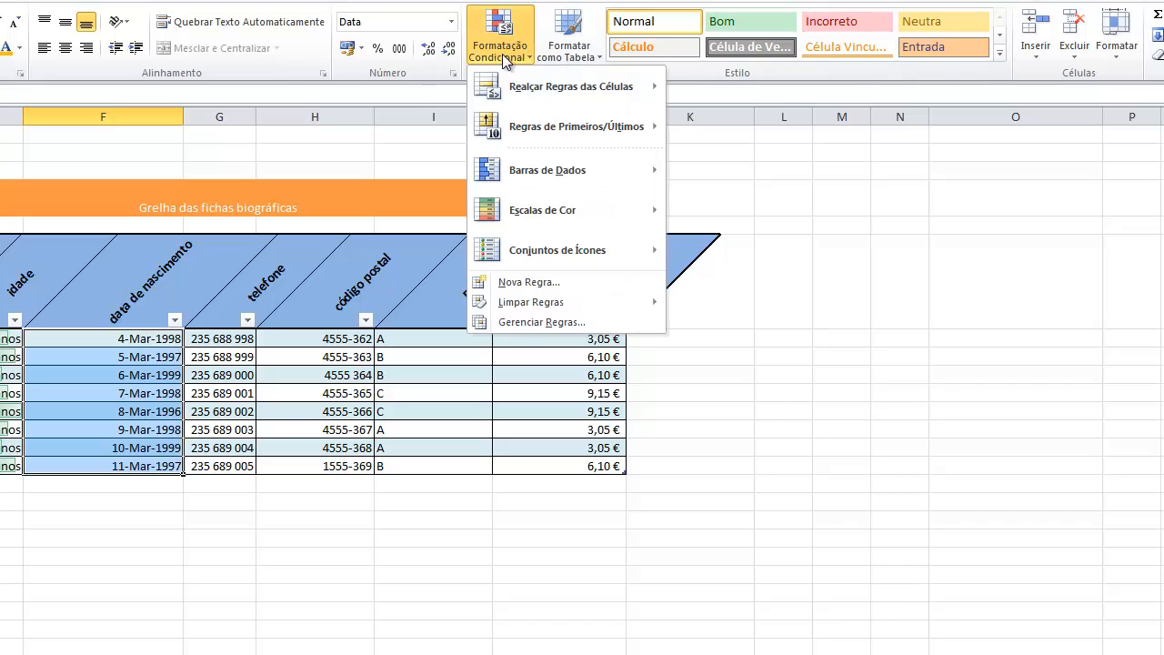
mouse_move(515, 130)
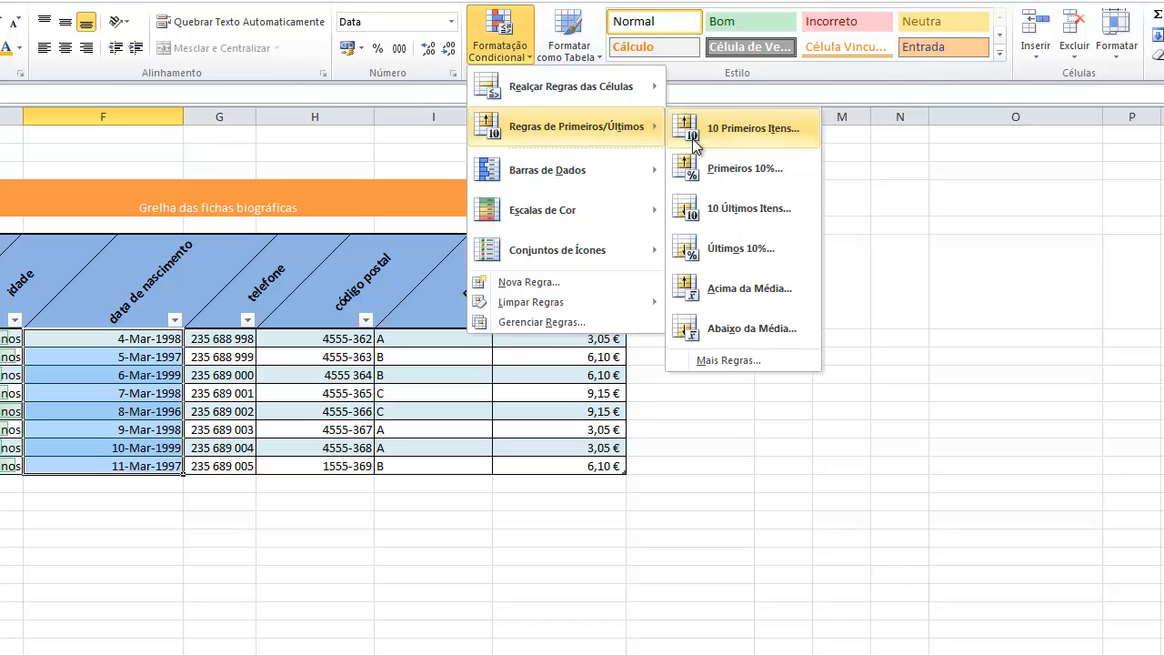
click(740, 328)
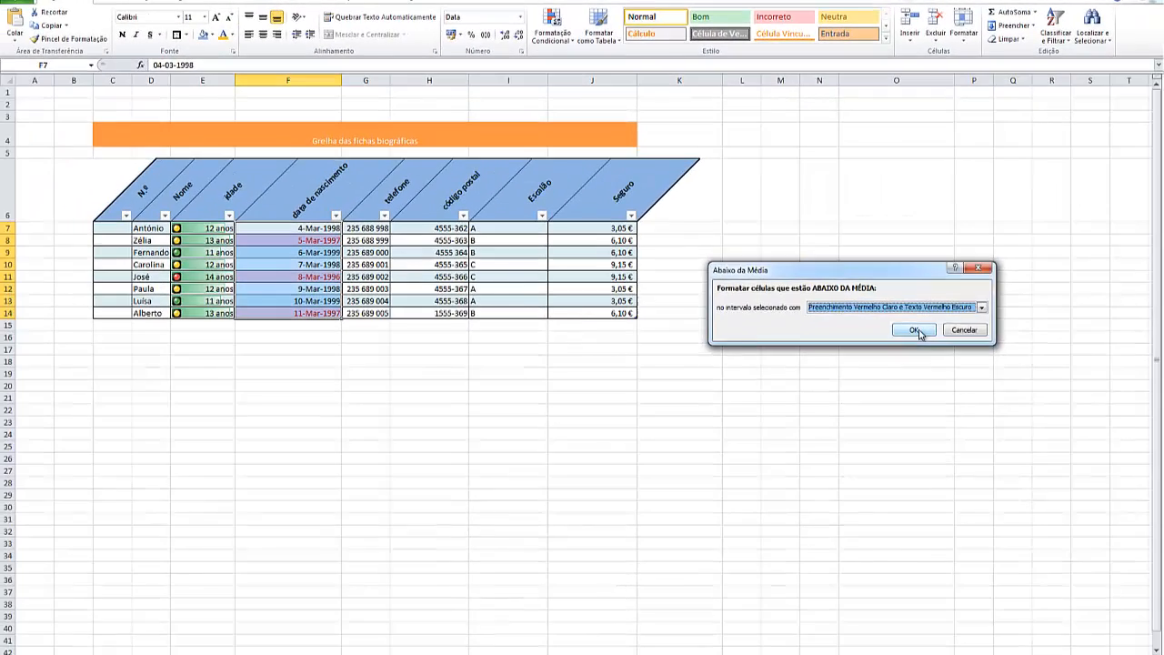
click(975, 406)
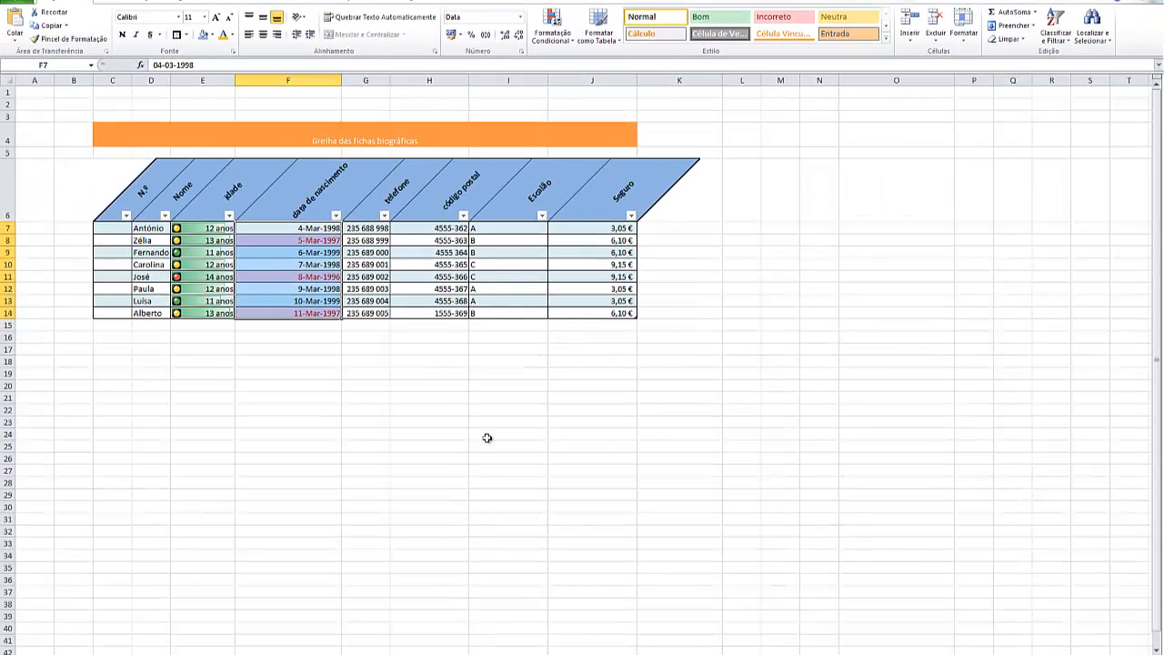
click(440, 528)
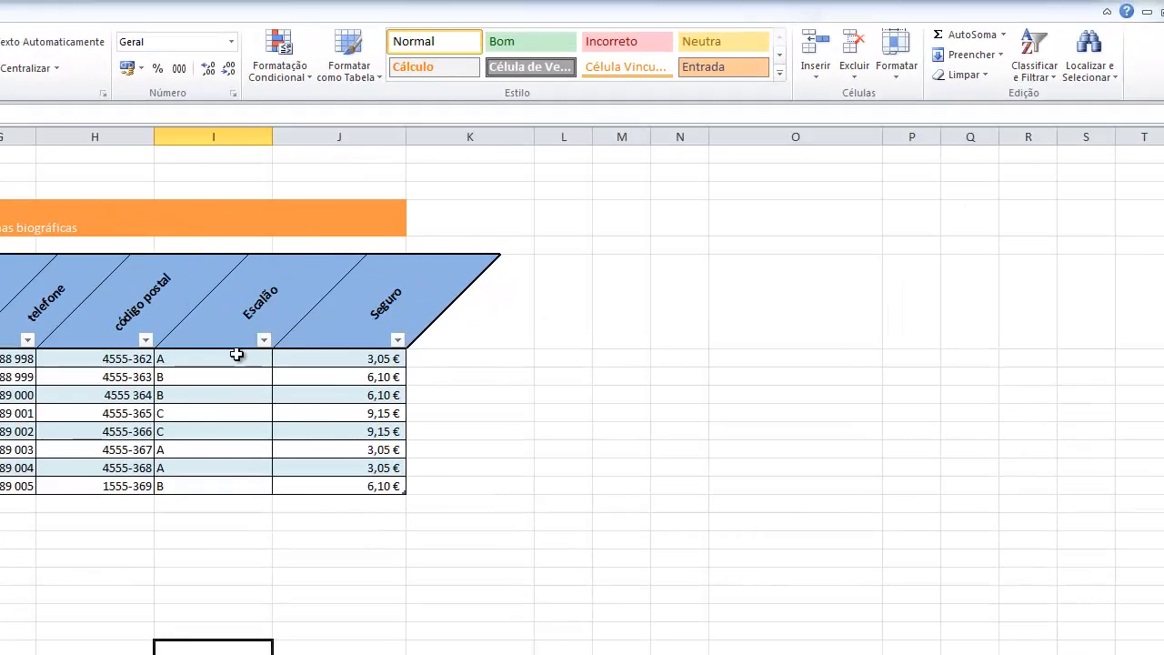
Highlight the Escalão cells in I7:I14 that contain the text A with light red fill and dark red text
click(524, 232)
drag(237, 372, 232, 482)
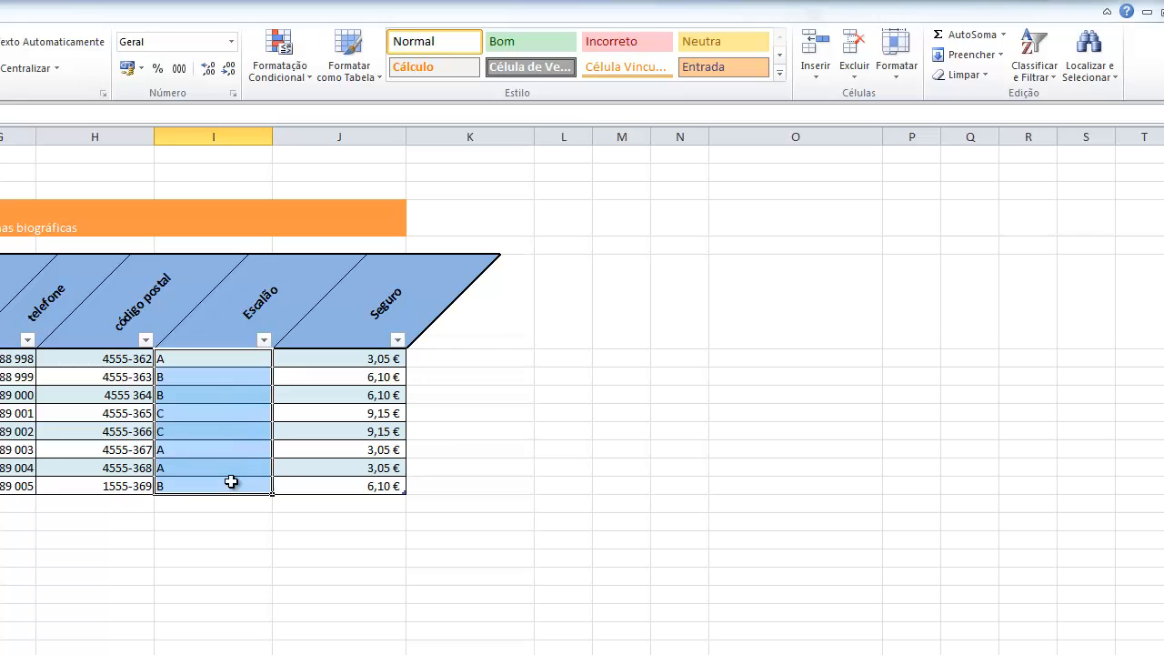
click(292, 71)
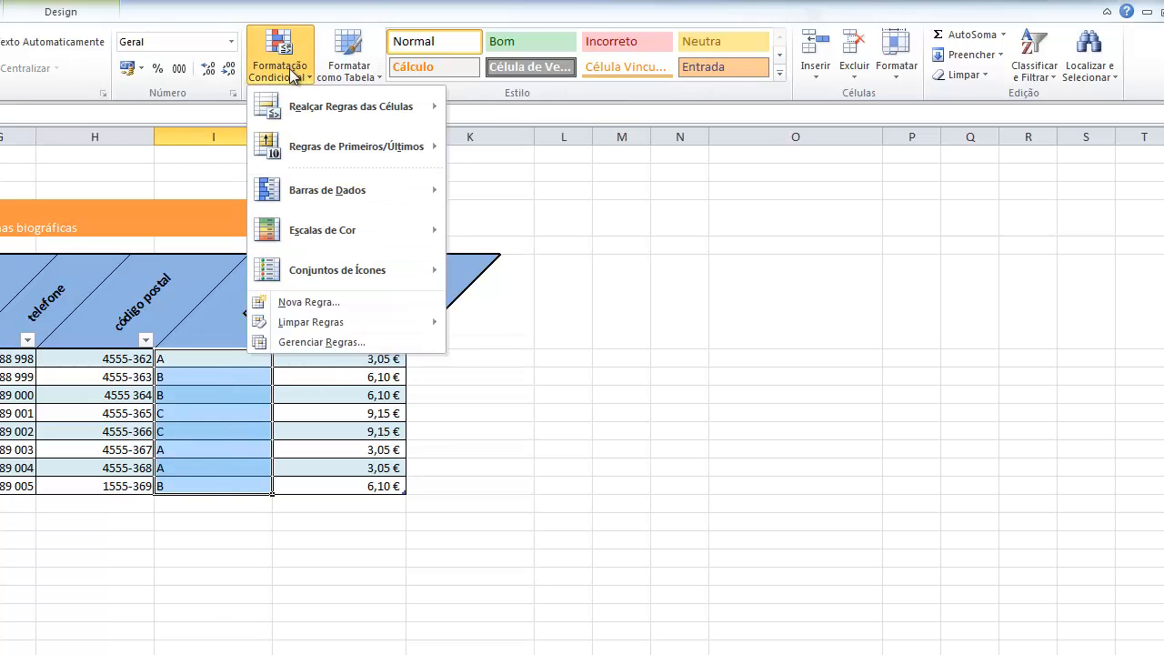
mouse_move(299, 107)
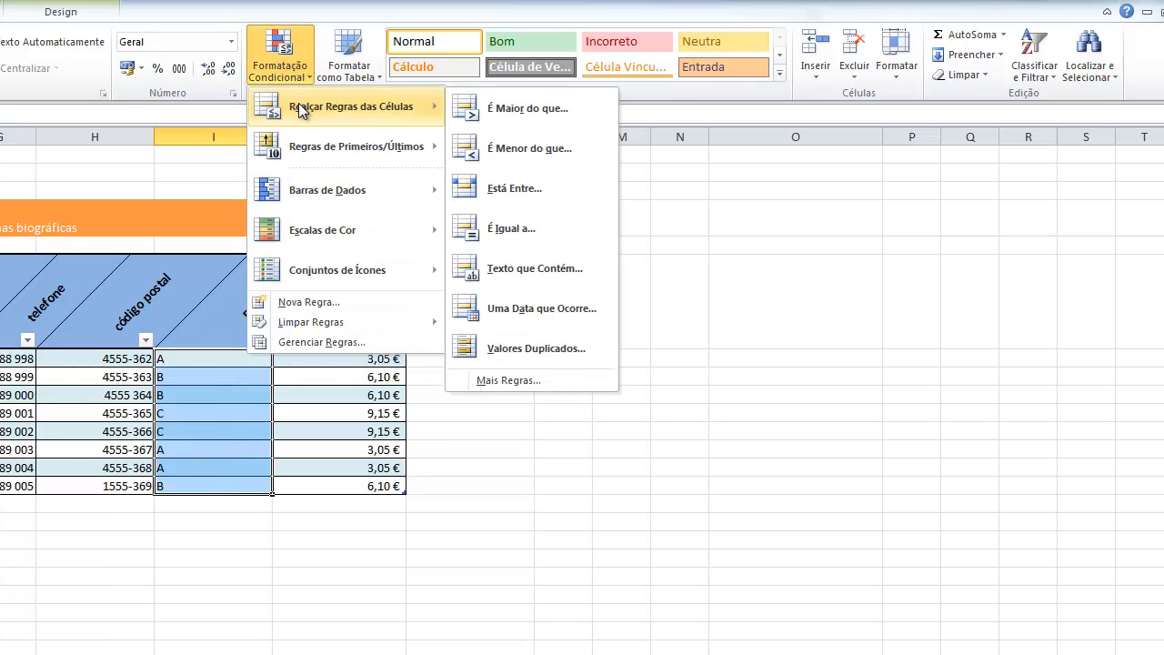
click(550, 275)
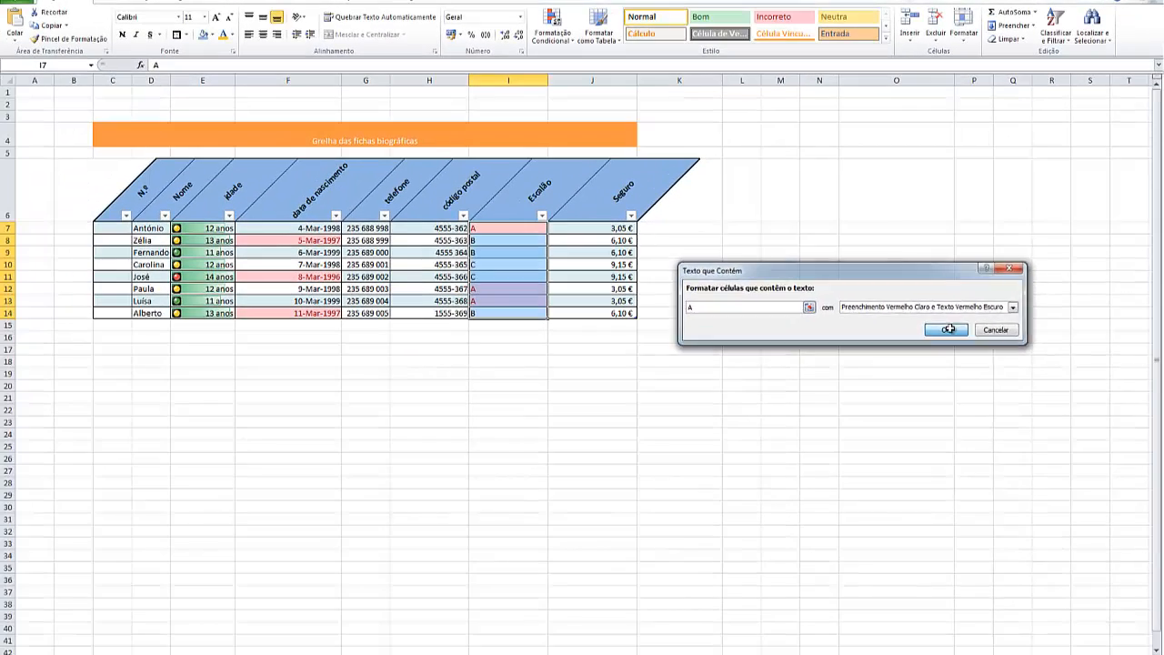
click(881, 493)
click(805, 503)
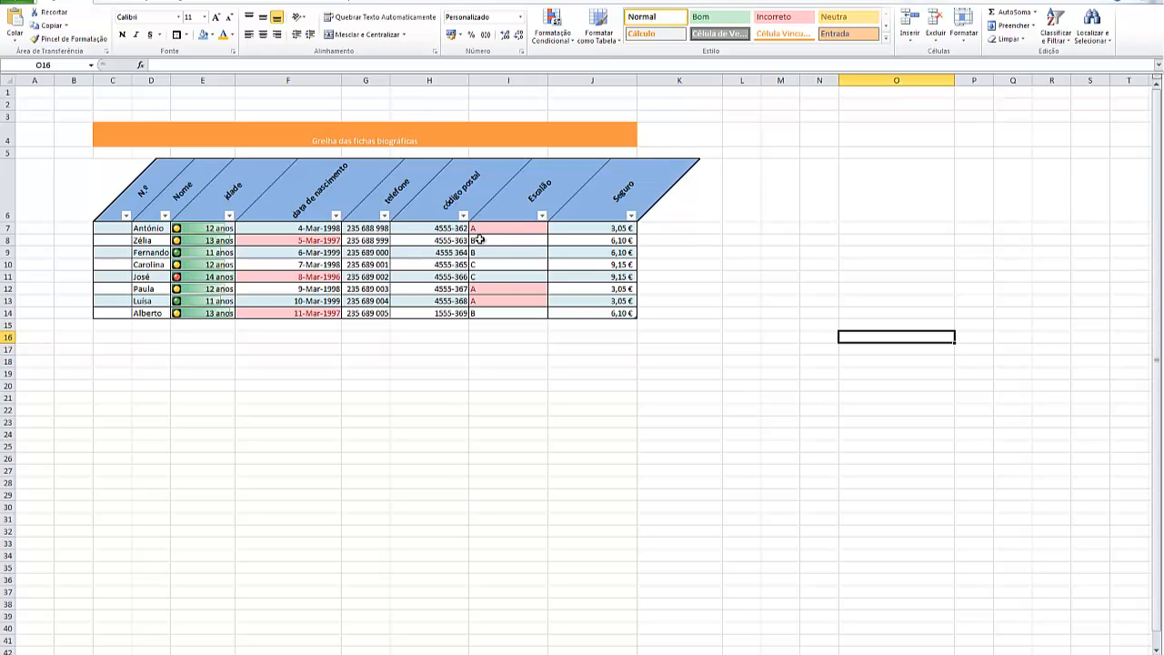
Start a custom formatting rule for the Escalão cells I7:I14 that matches specific text containing B
drag(479, 228, 488, 312)
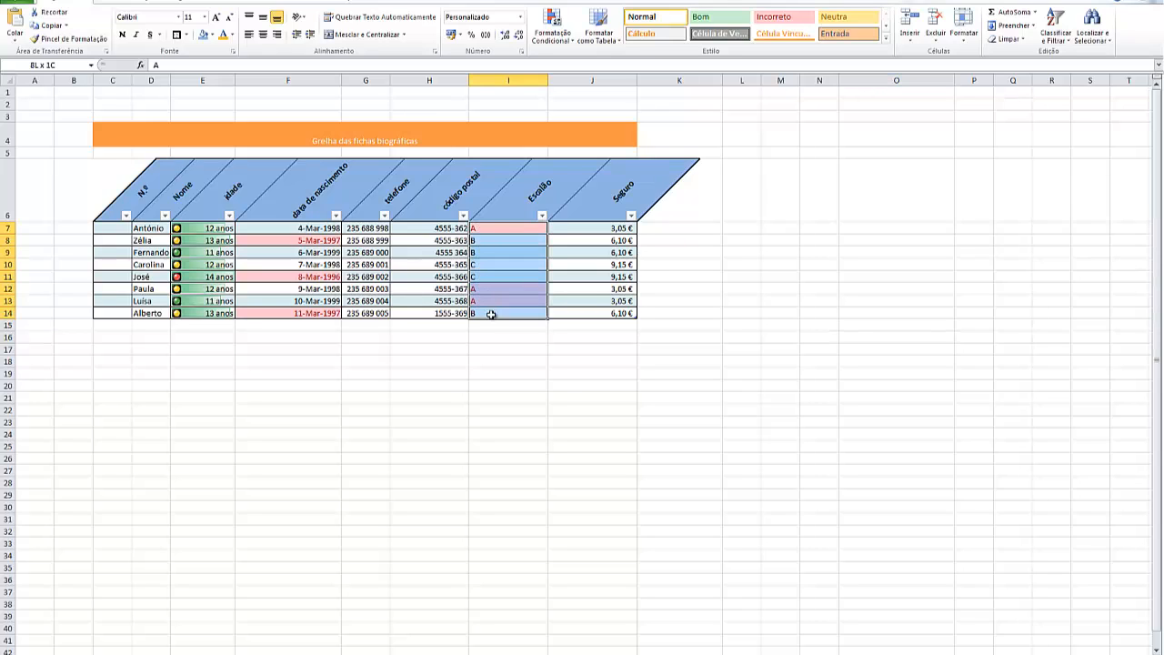
click(555, 33)
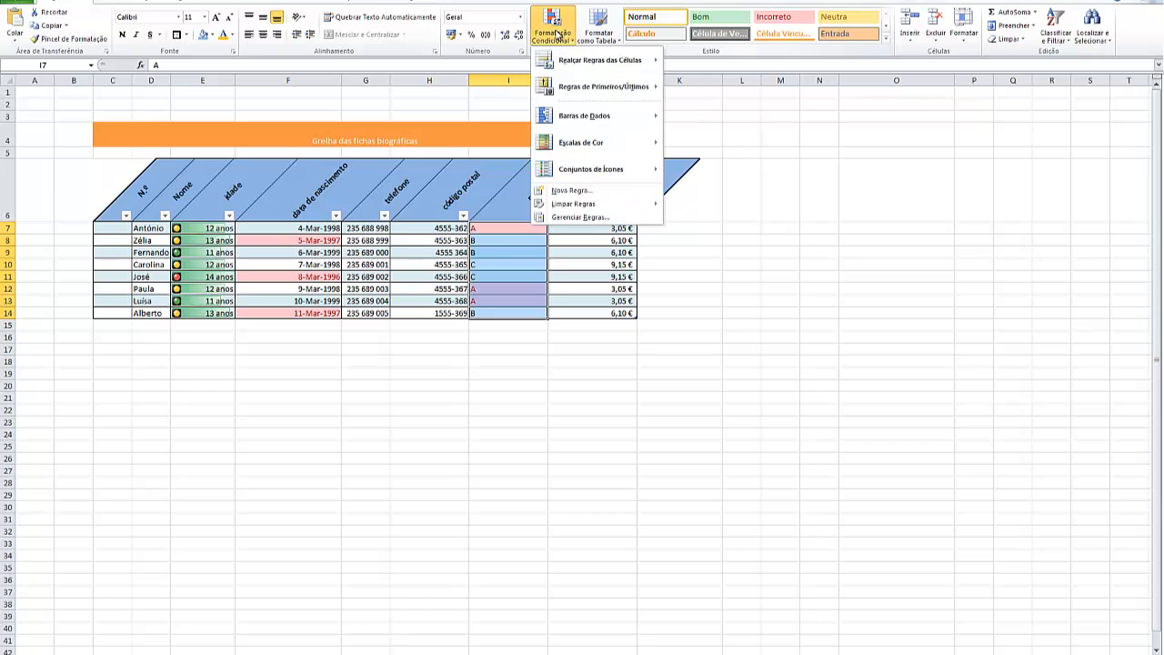
mouse_move(588, 65)
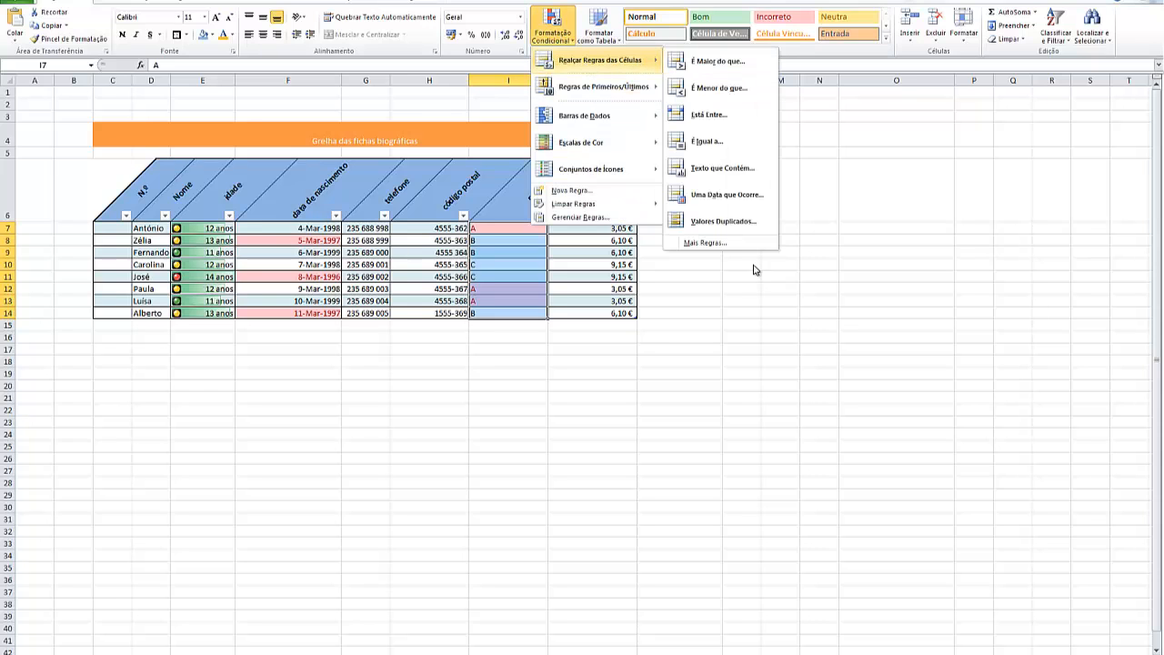
click(715, 243)
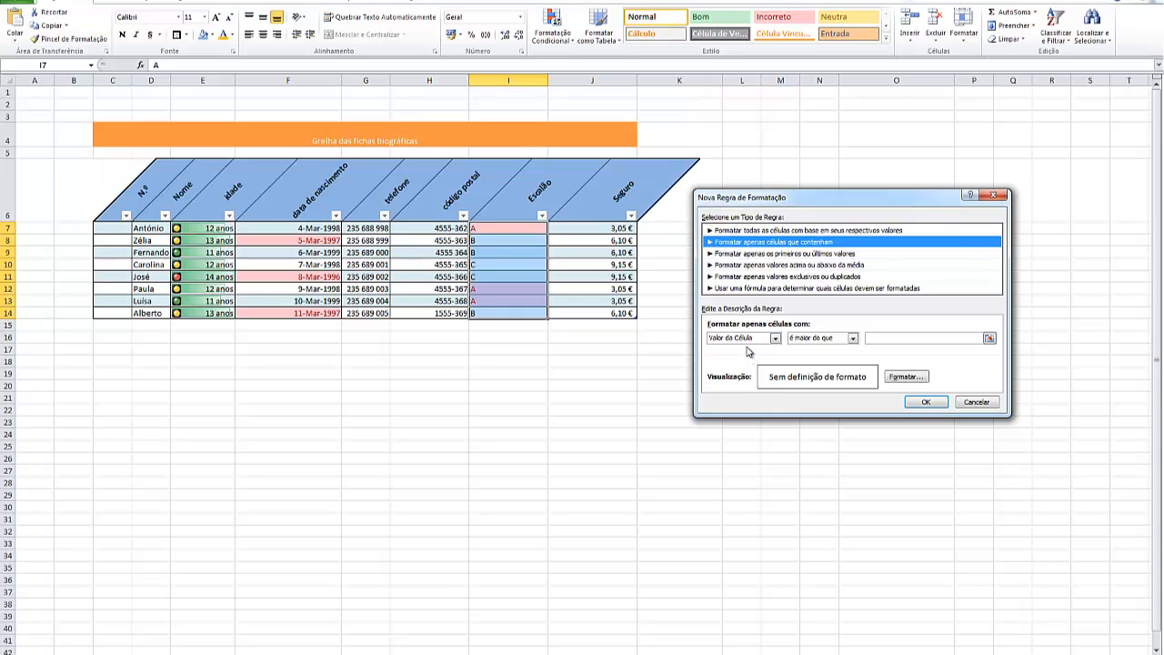
click(775, 339)
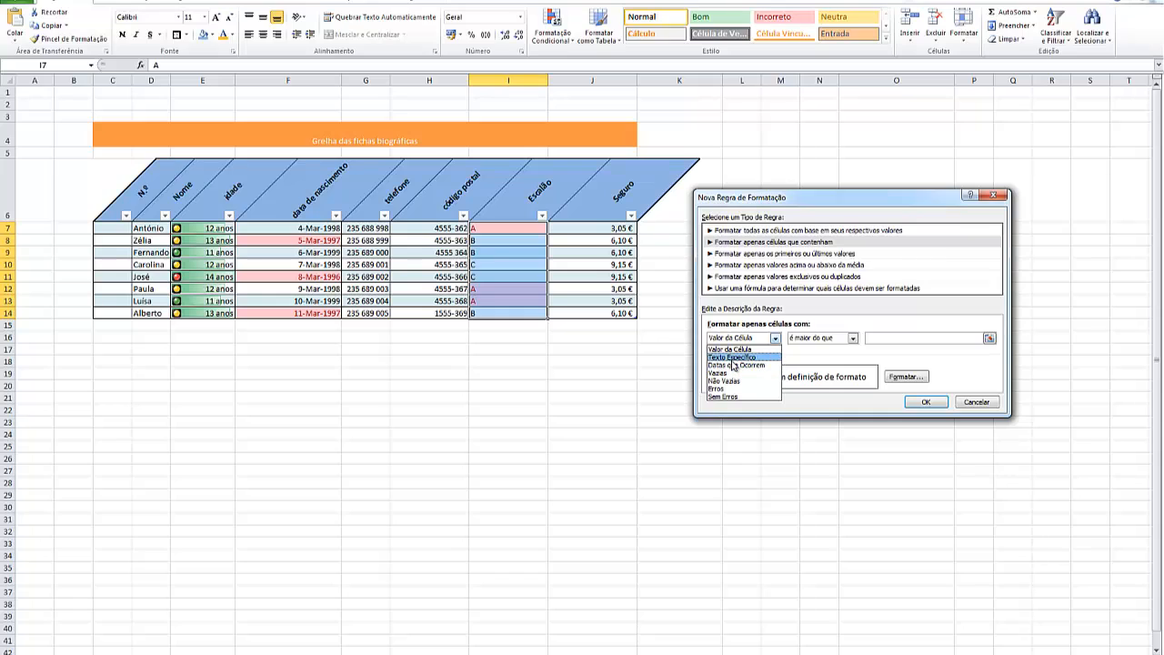
click(735, 357)
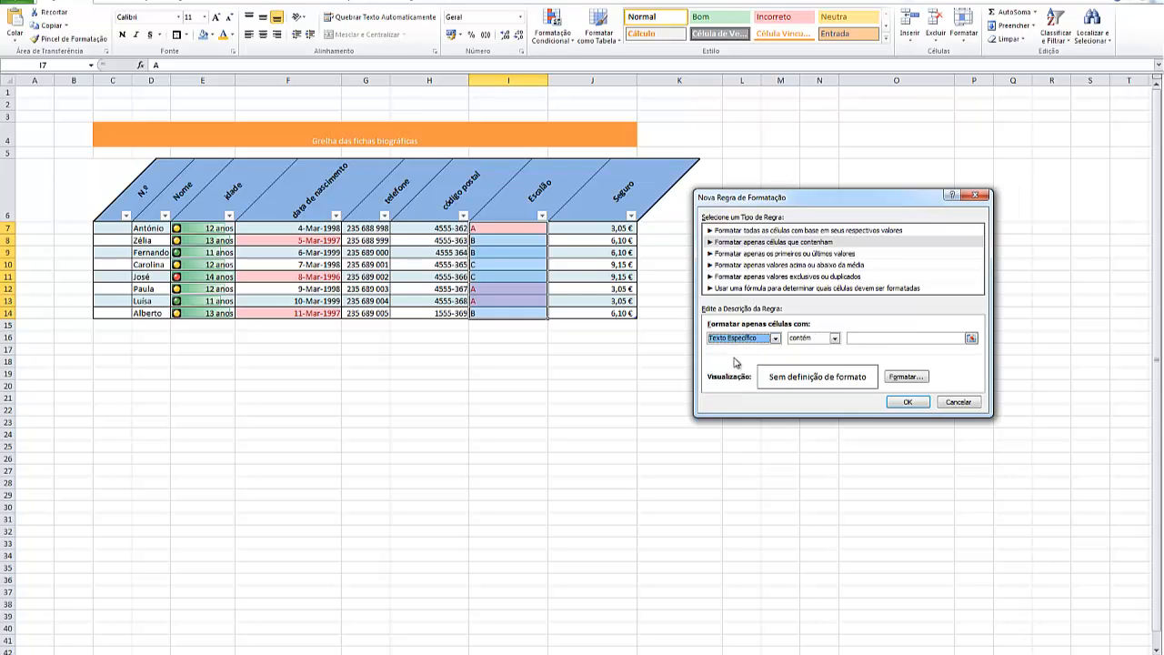
click(865, 338)
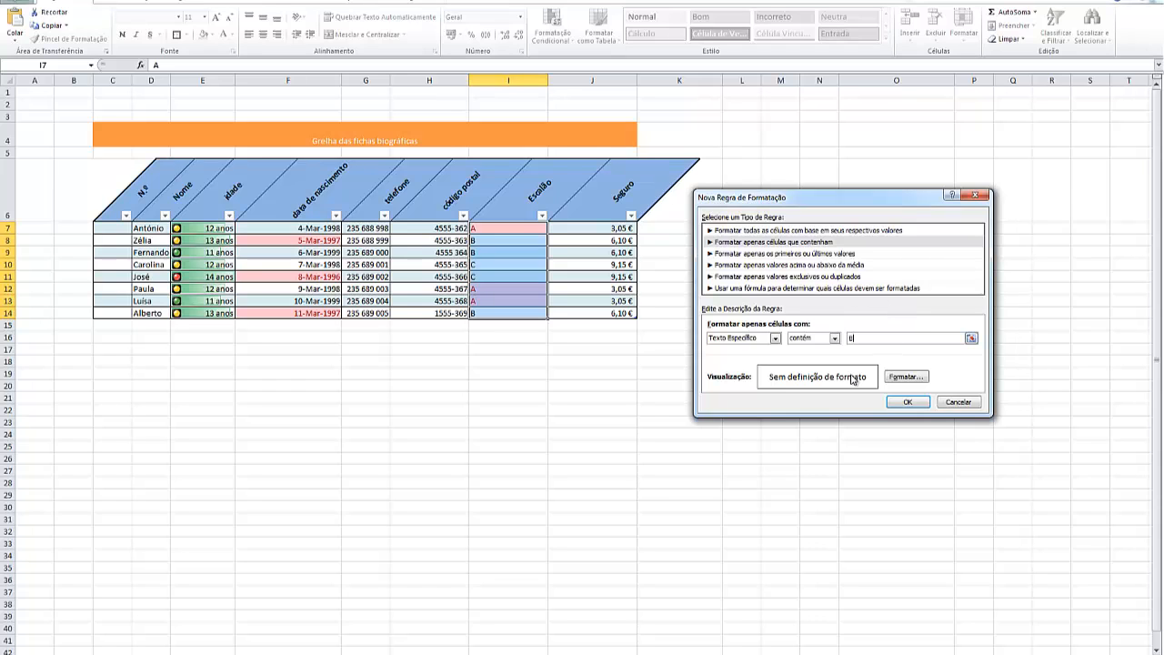
Give the B rule a light olive green fill and dark olive green font color, and apply it
click(903, 376)
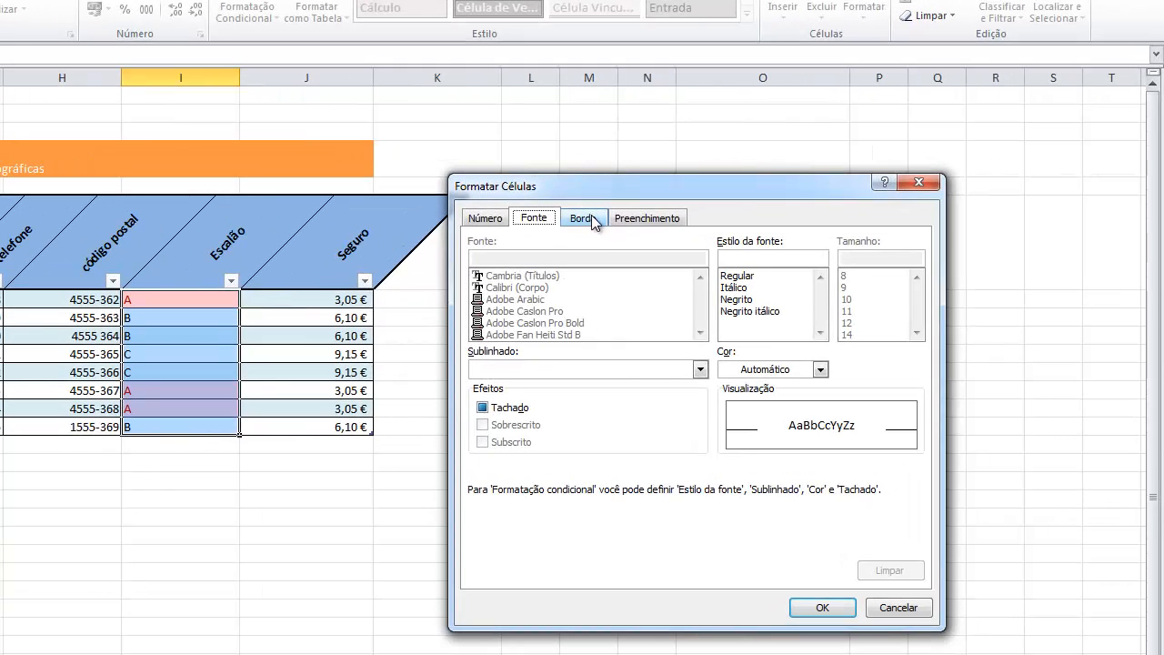
click(628, 221)
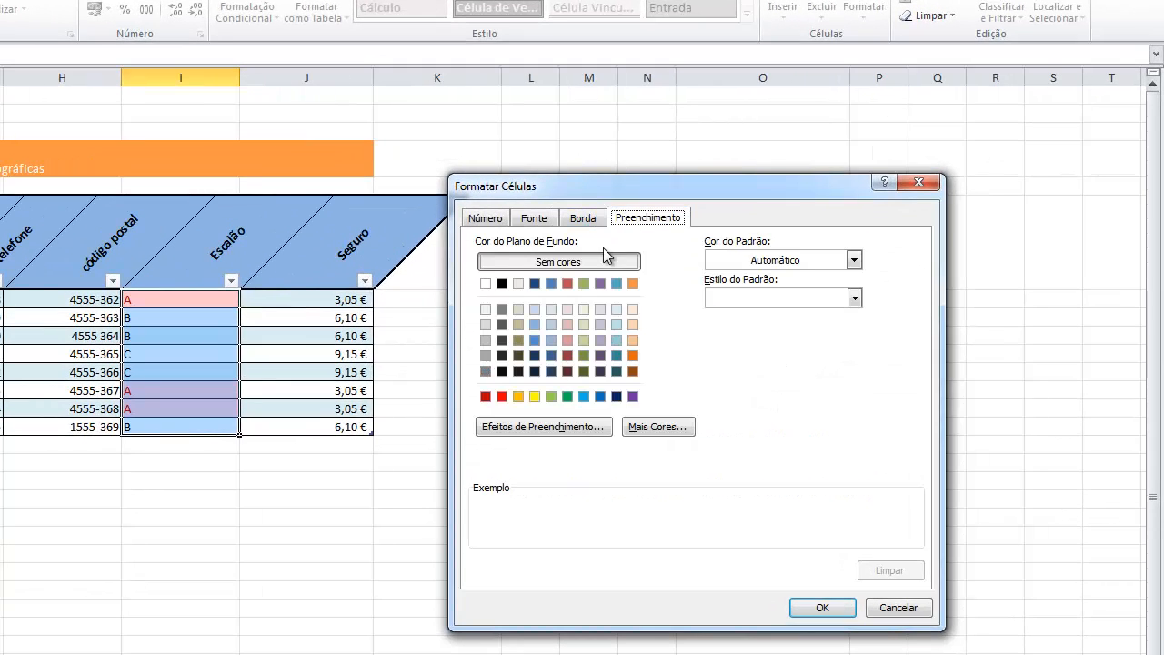
click(585, 324)
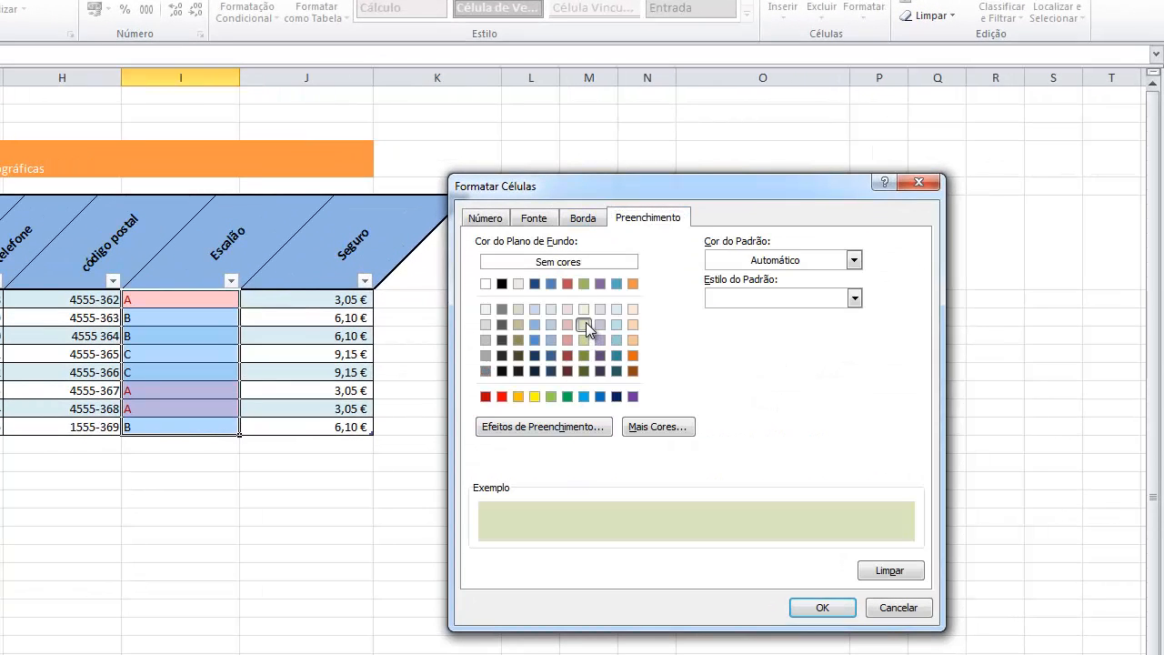
click(496, 220)
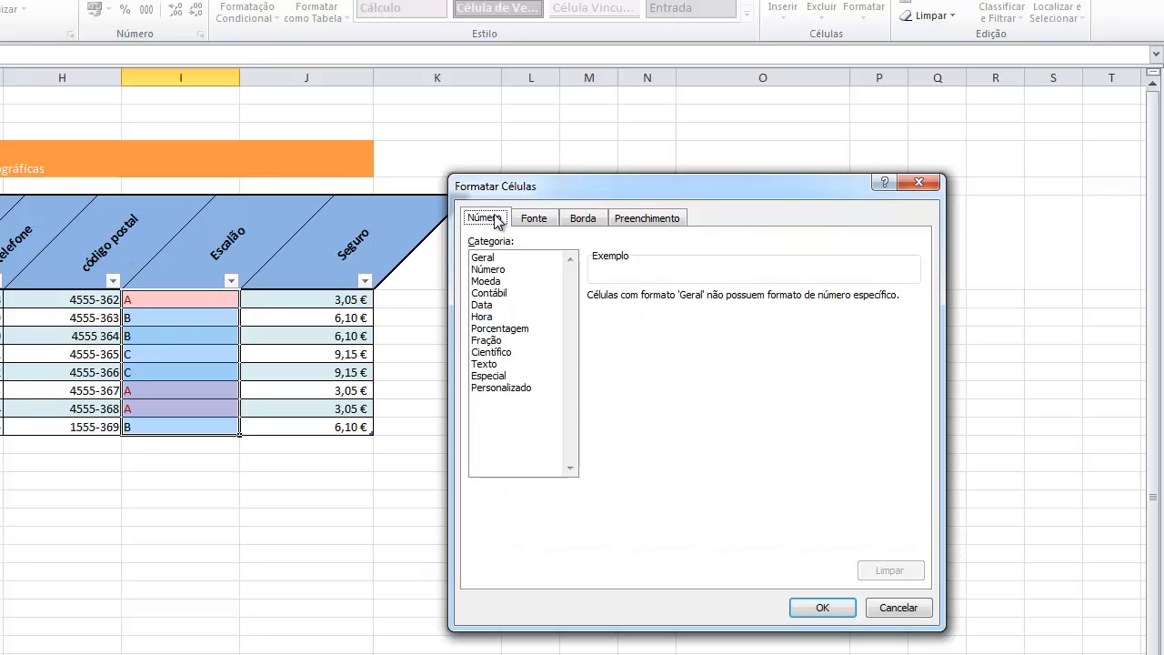
click(533, 221)
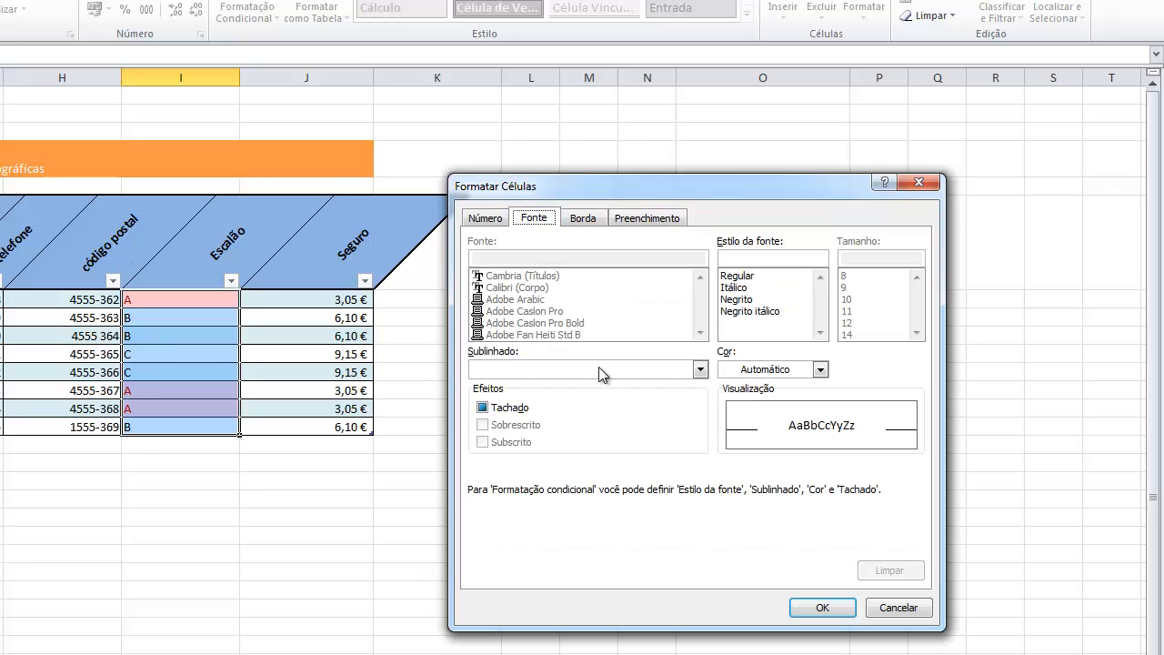
click(820, 369)
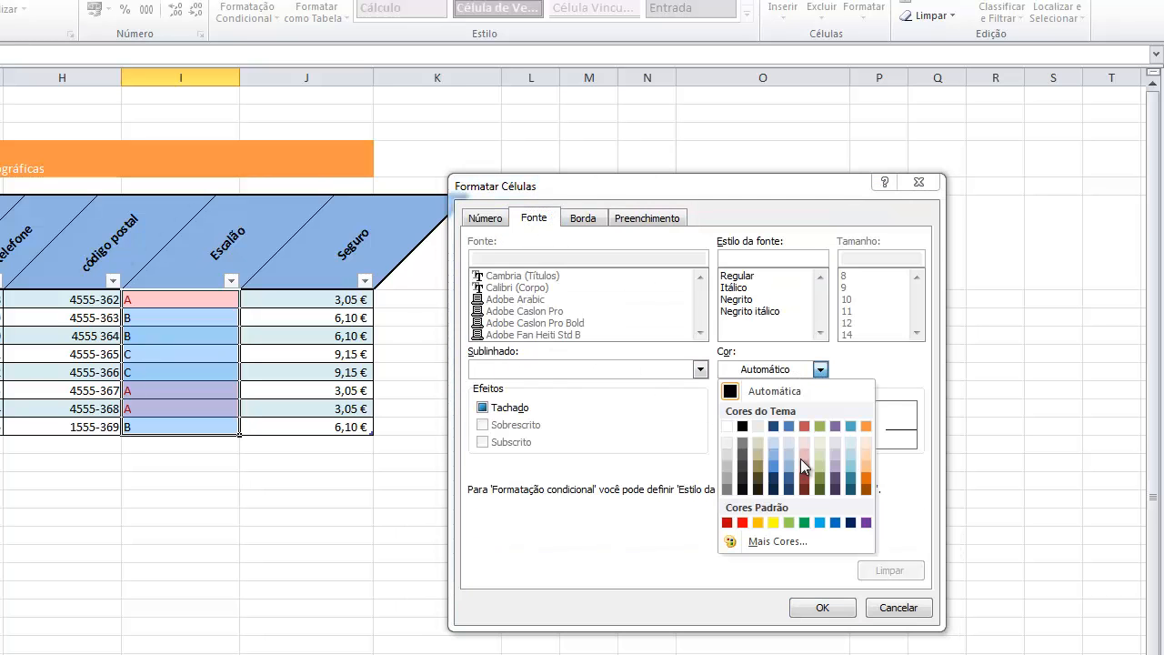
click(820, 489)
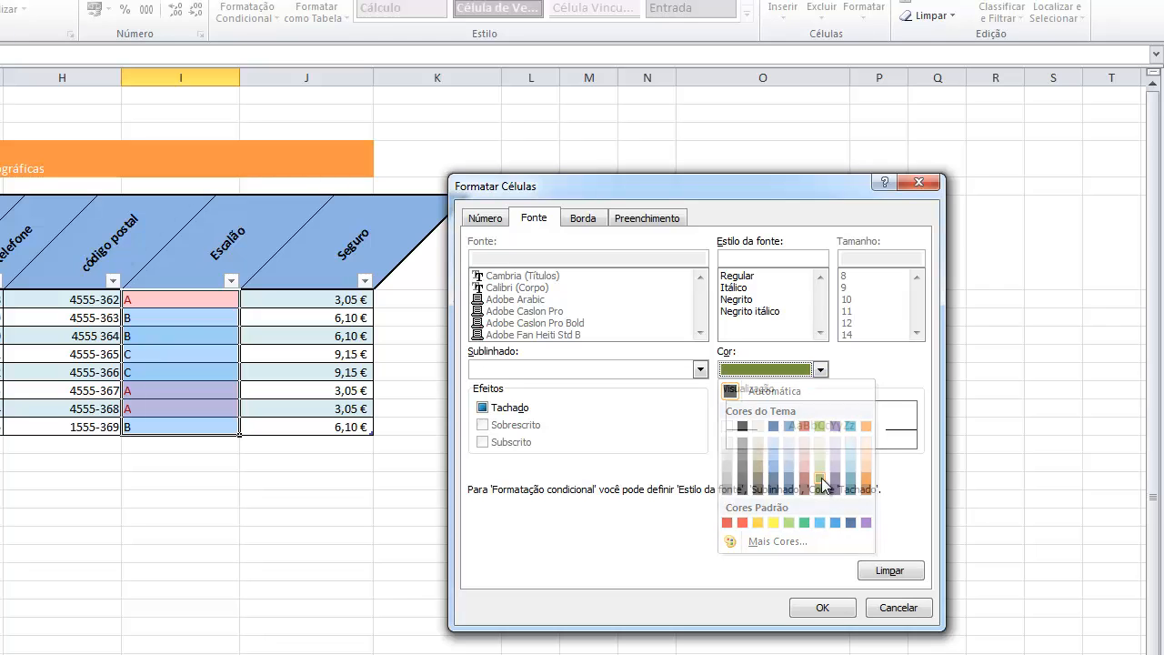
click(818, 608)
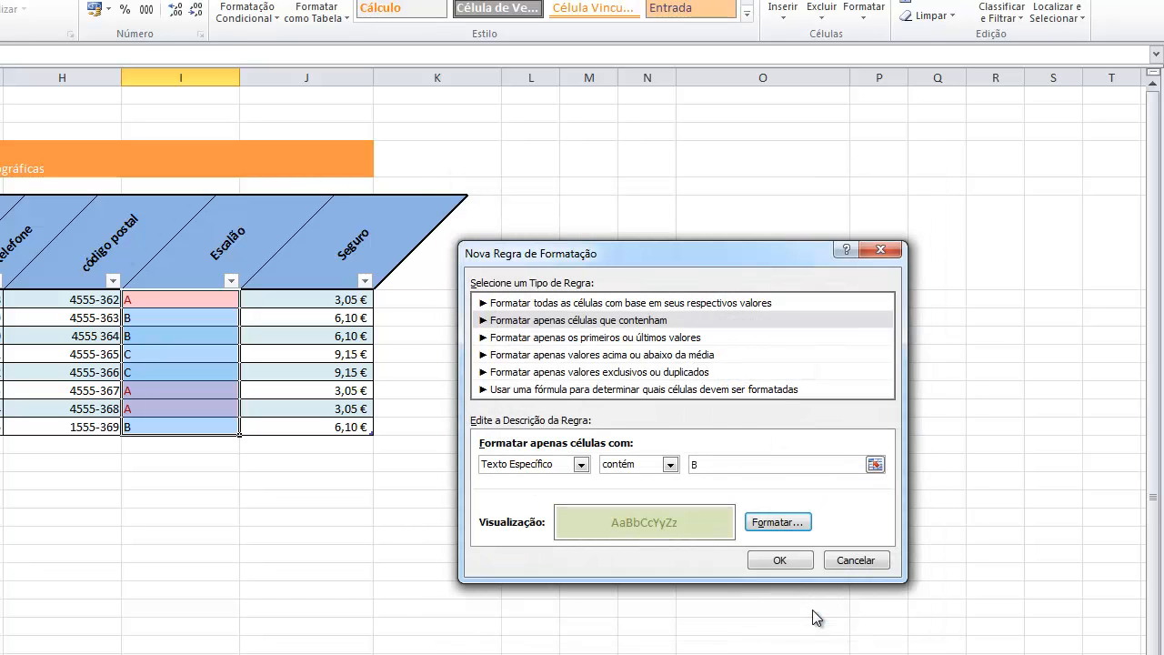
click(780, 561)
click(597, 577)
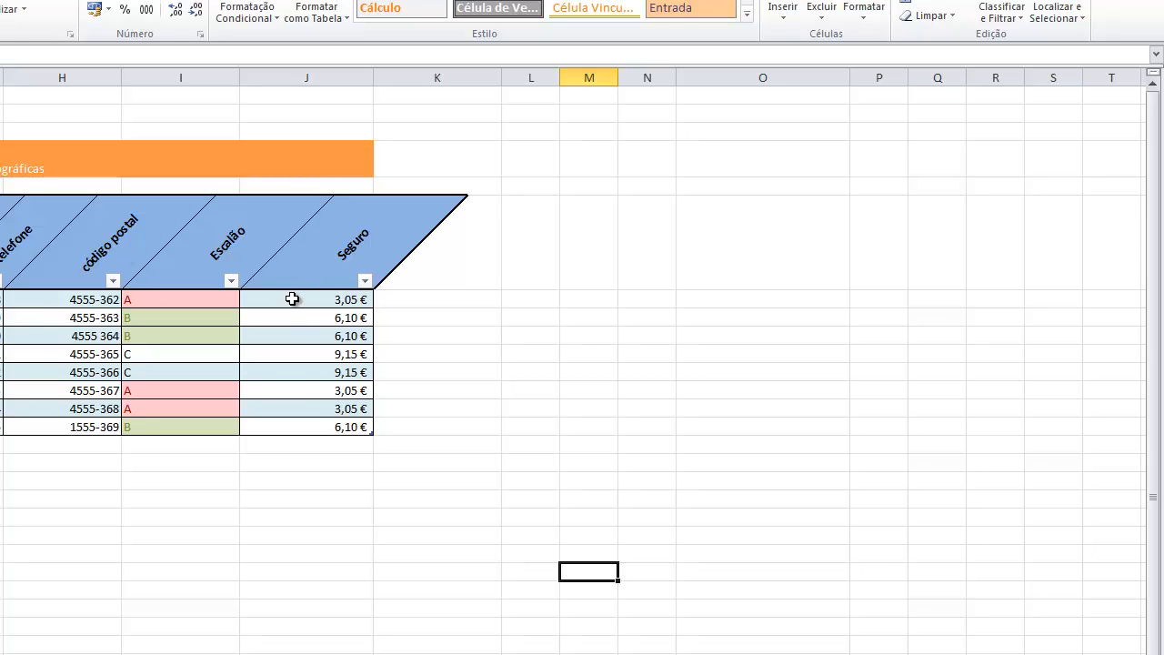
Highlight the Seguro values in J7:J14 that are greater than 5 with light red fill and dark red text
drag(292, 298, 293, 419)
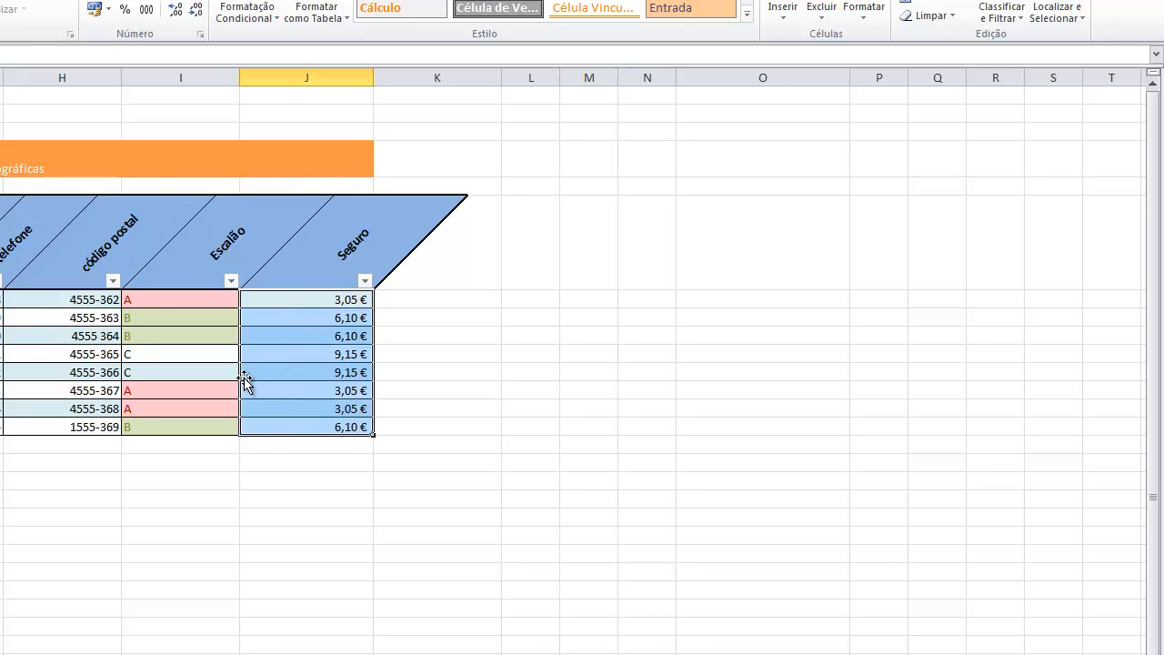
click(247, 12)
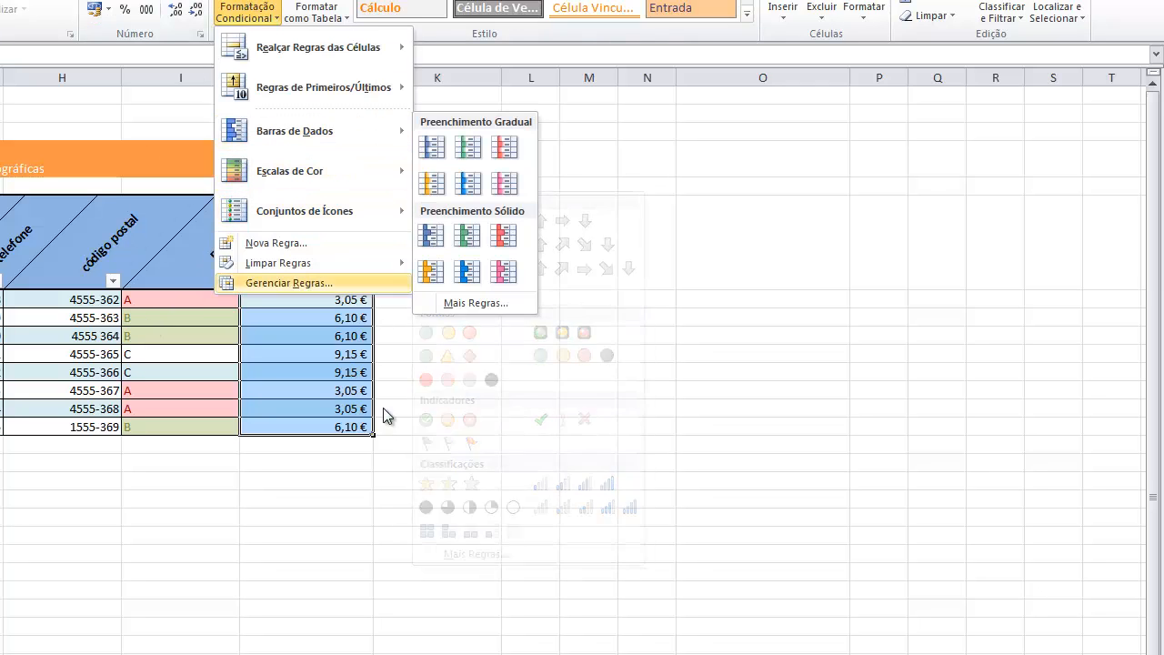
mouse_move(362, 50)
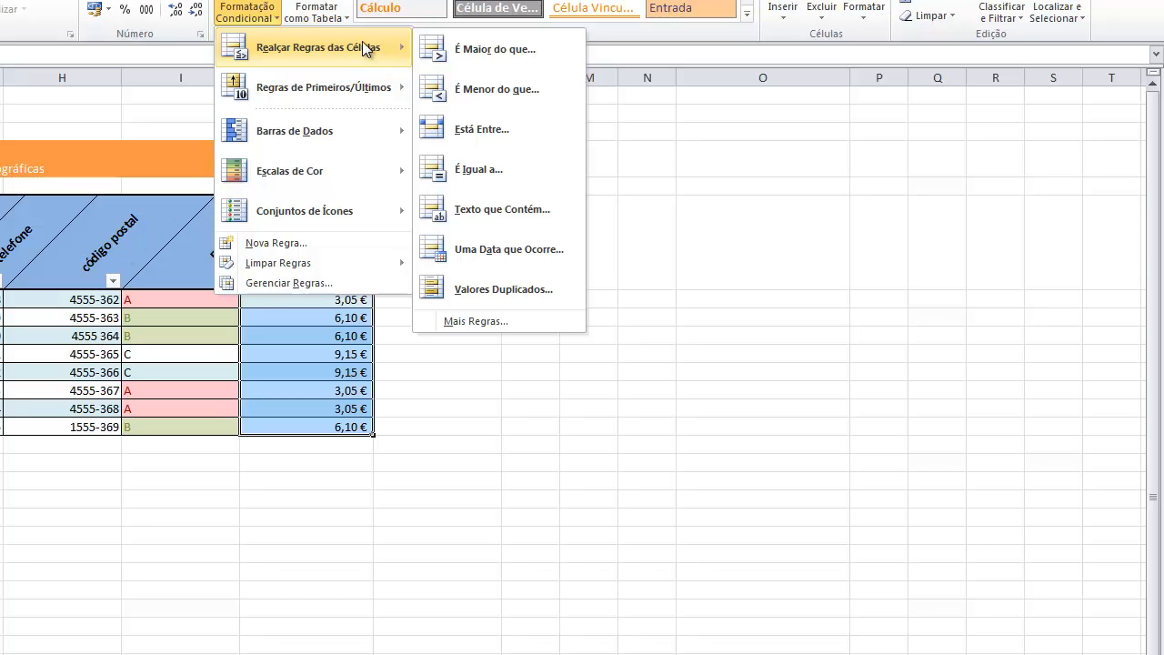
click(467, 52)
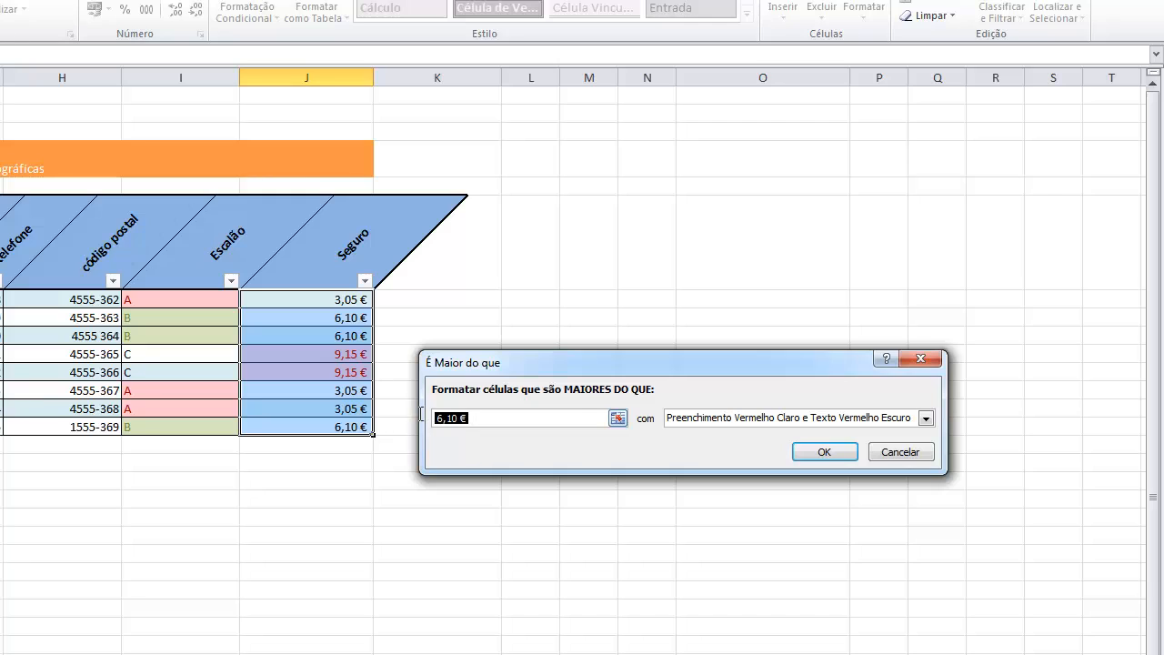
text(5)
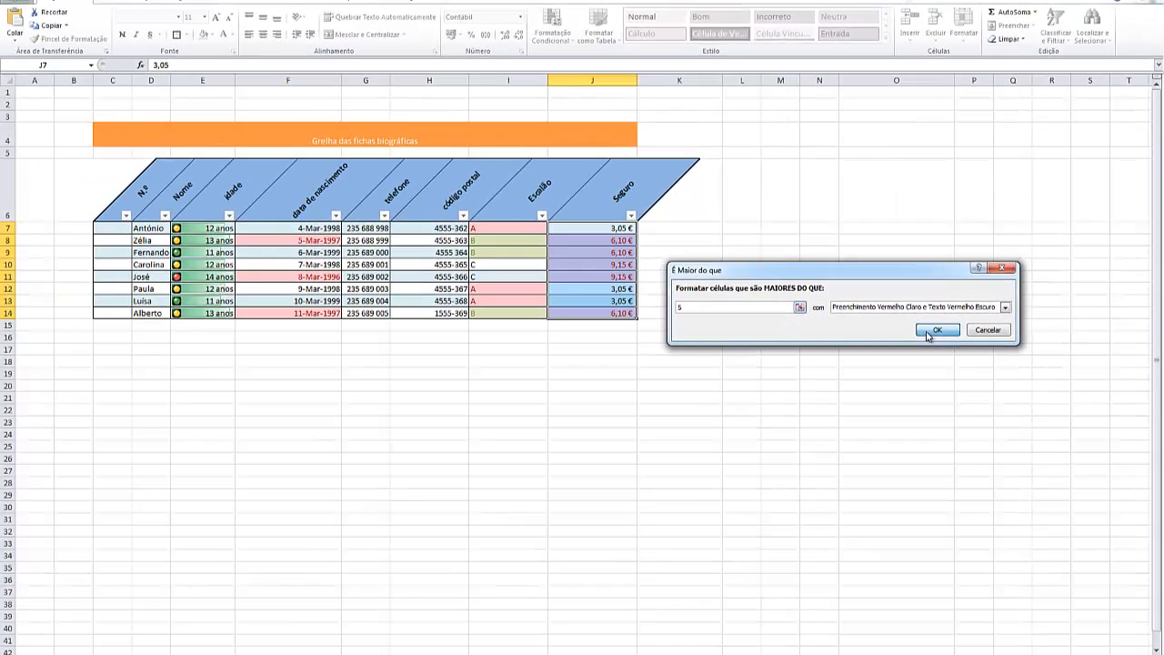
click(879, 386)
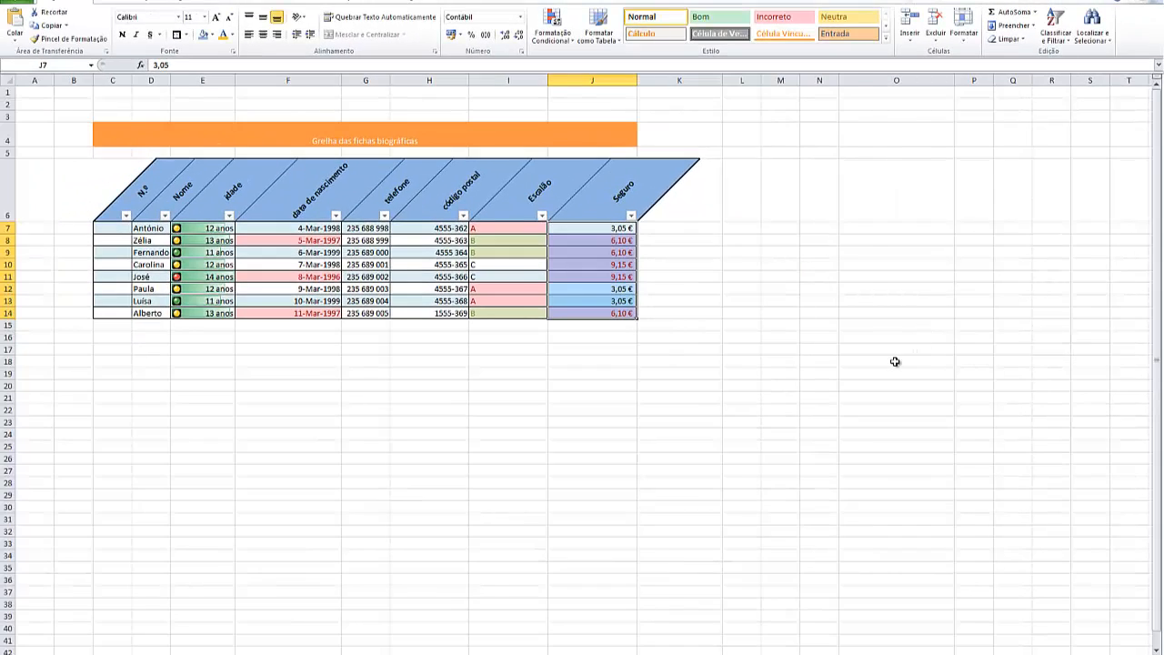
click(895, 361)
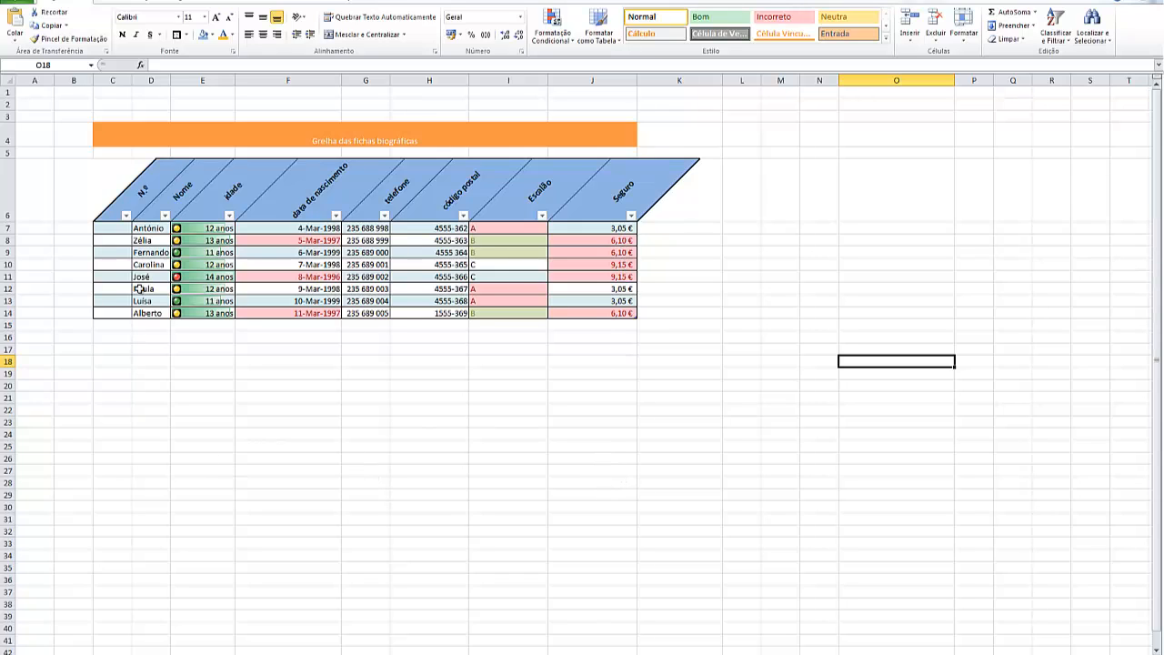
Sort the table rows by the Nome column's values in A to Z order using a custom sort
drag(141, 228, 136, 319)
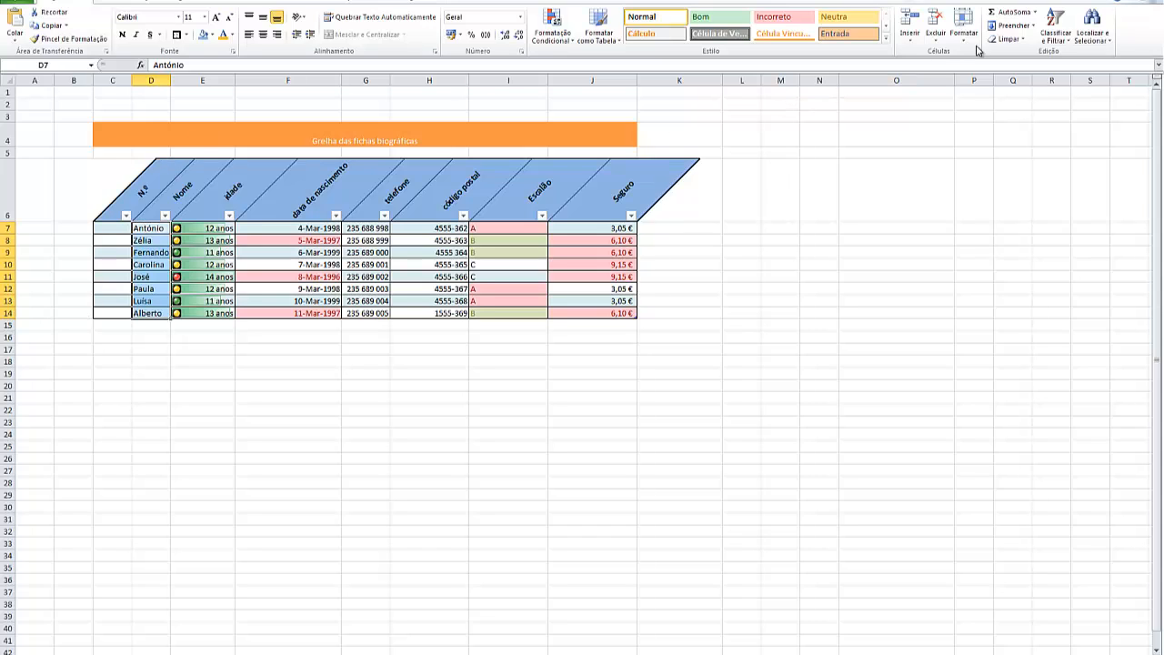
click(1056, 37)
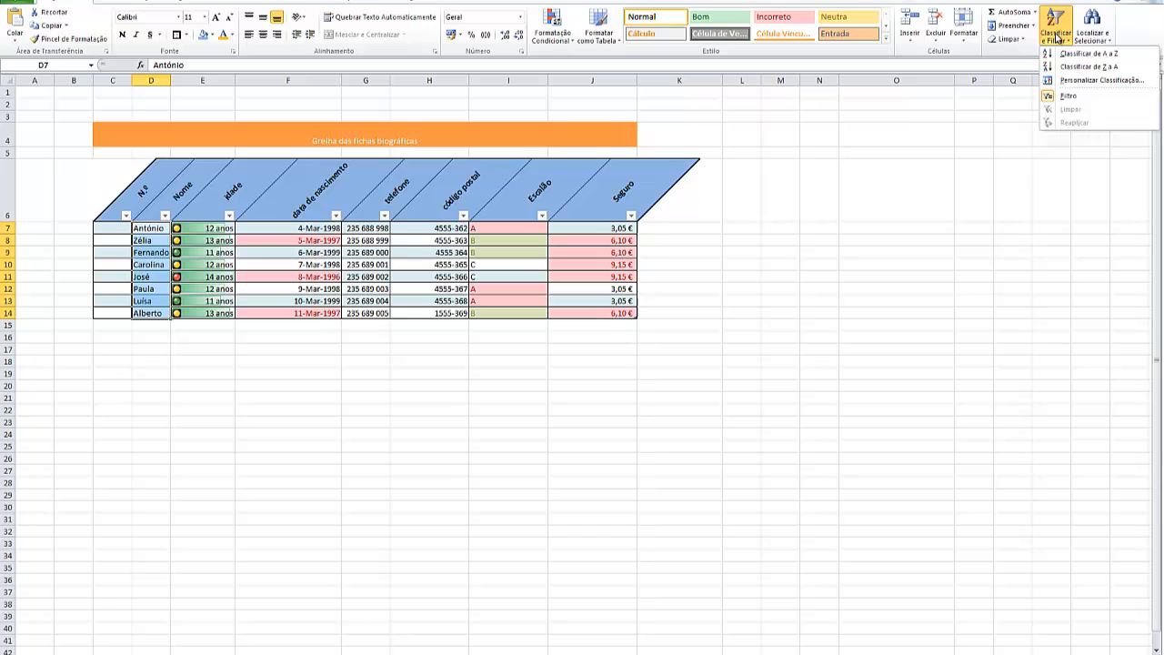
click(1074, 81)
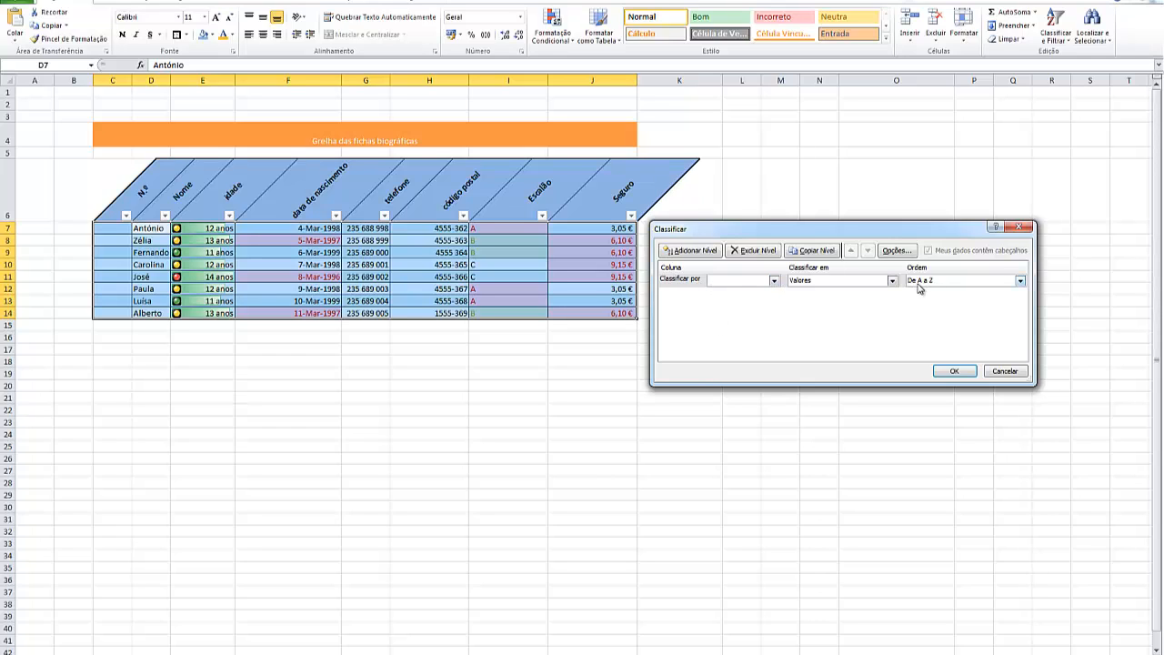
click(775, 281)
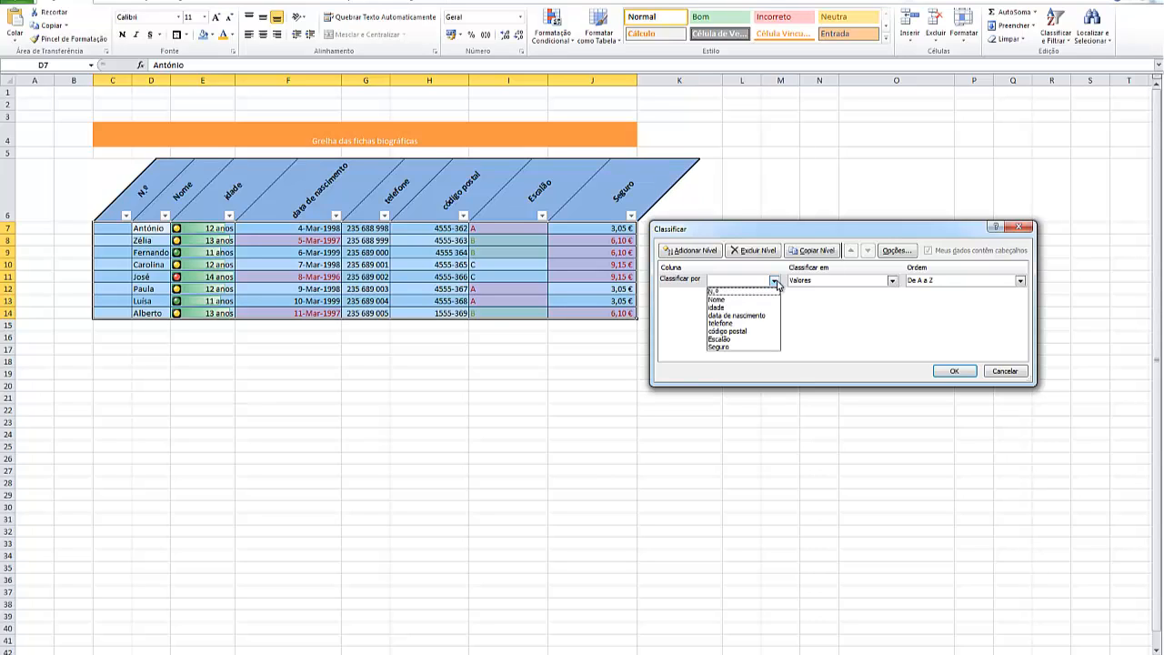
click(723, 303)
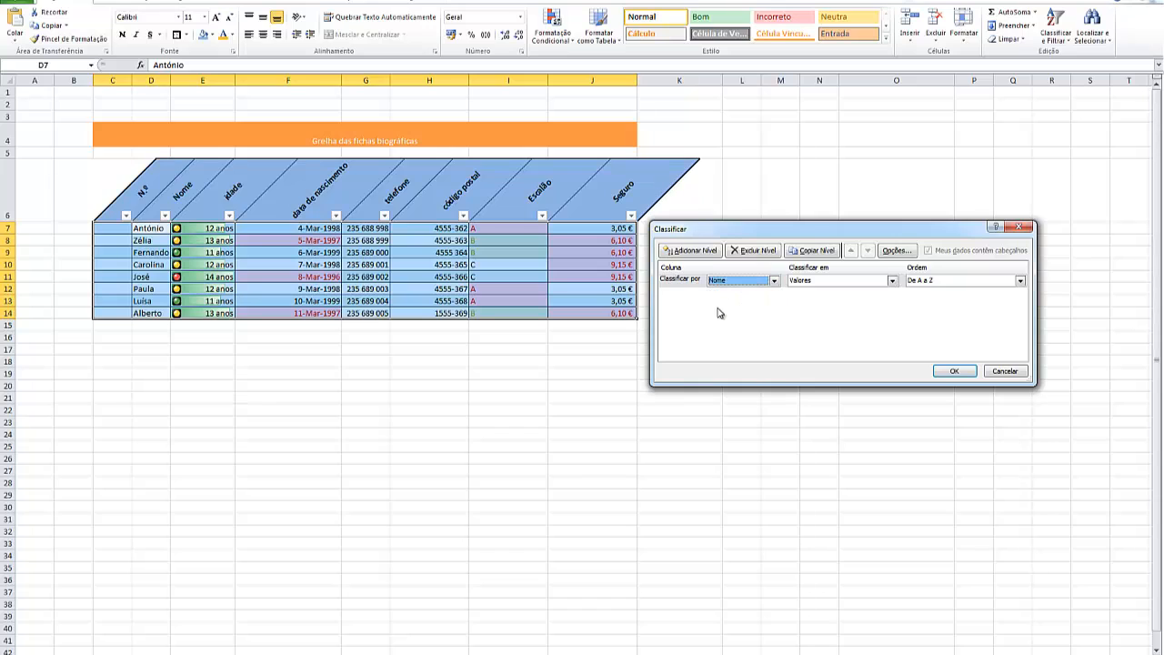
click(953, 372)
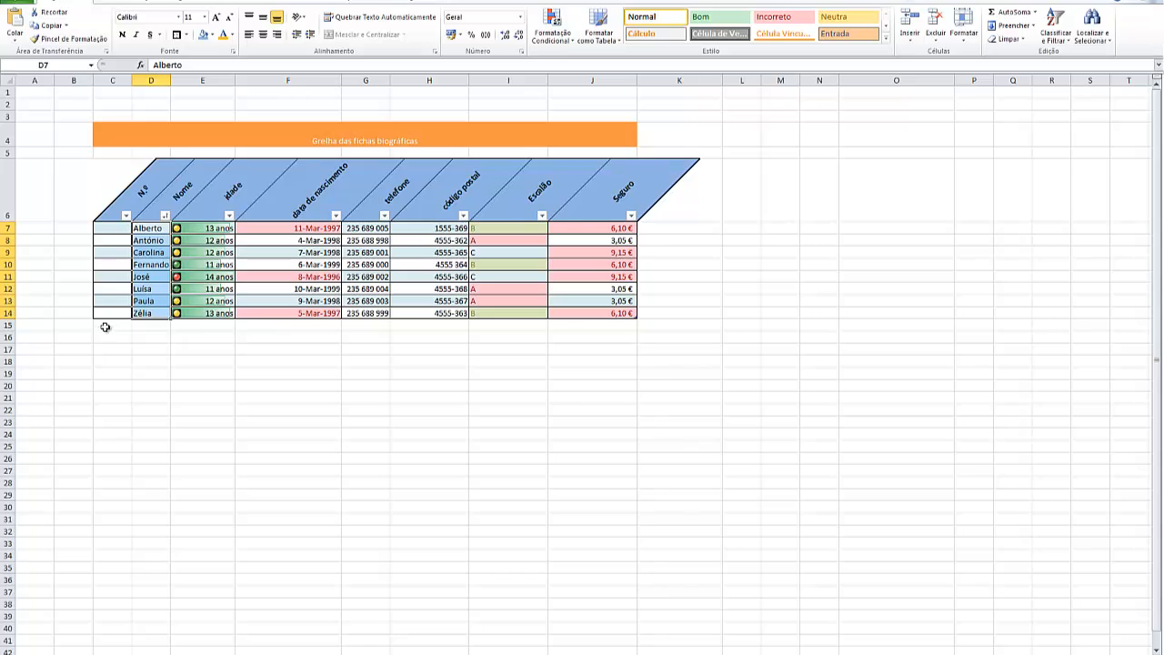
Enter 251 as the first value of the N.º column in C7
click(111, 230)
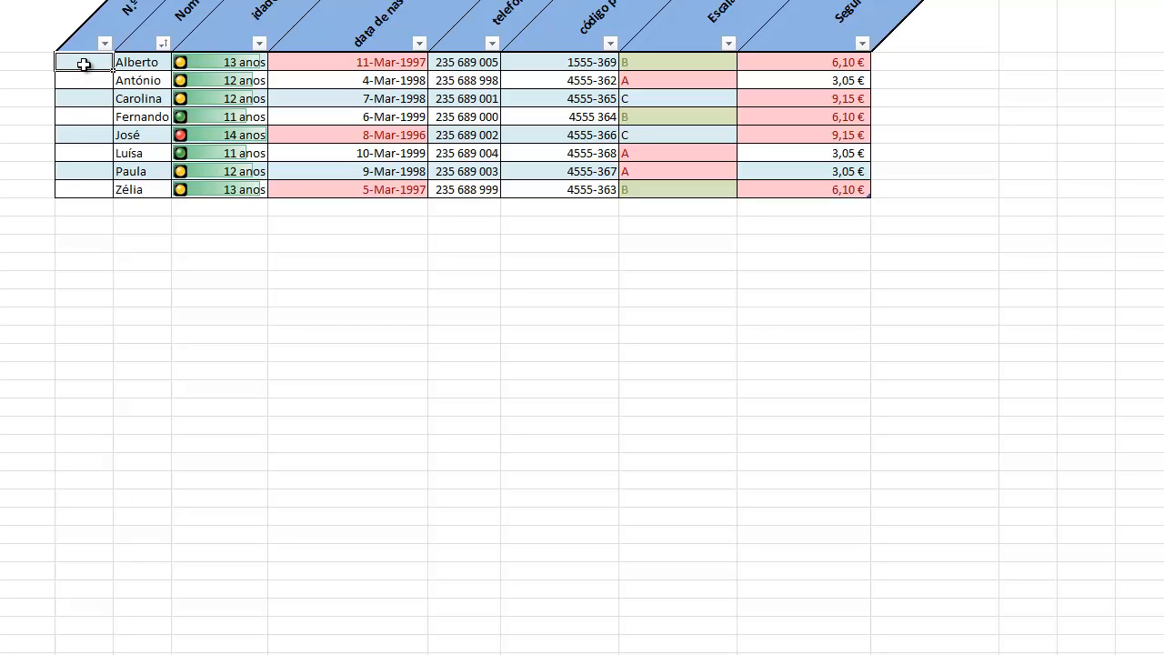
text(251)
click(23, 95)
click(76, 61)
double_click(76, 62)
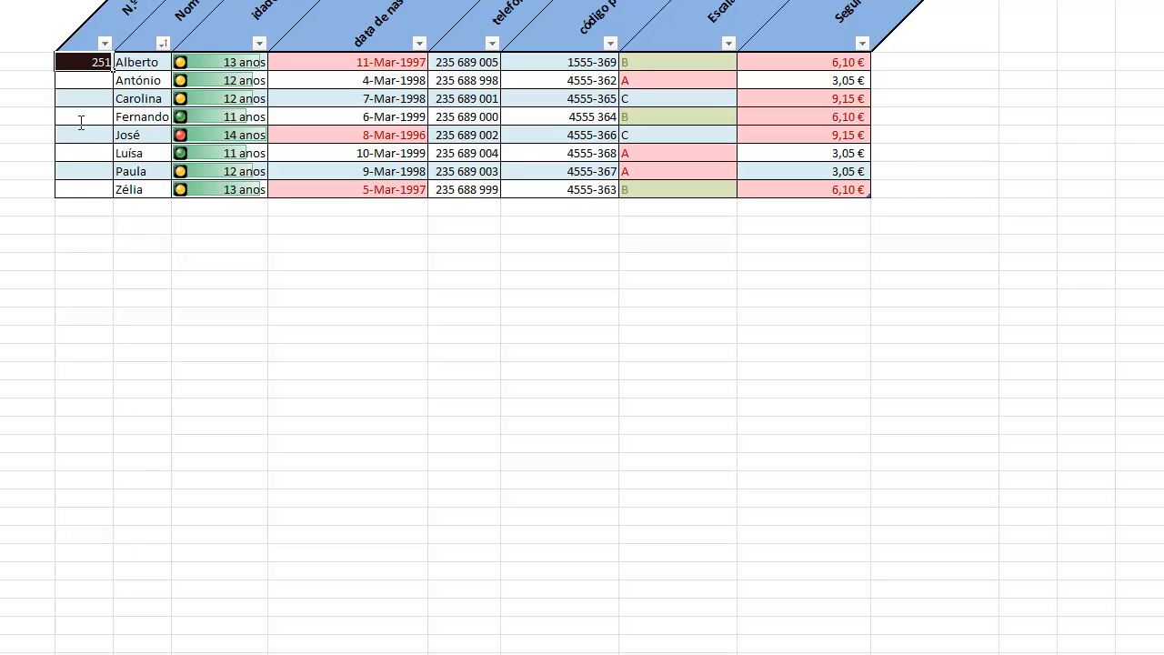
click(33, 56)
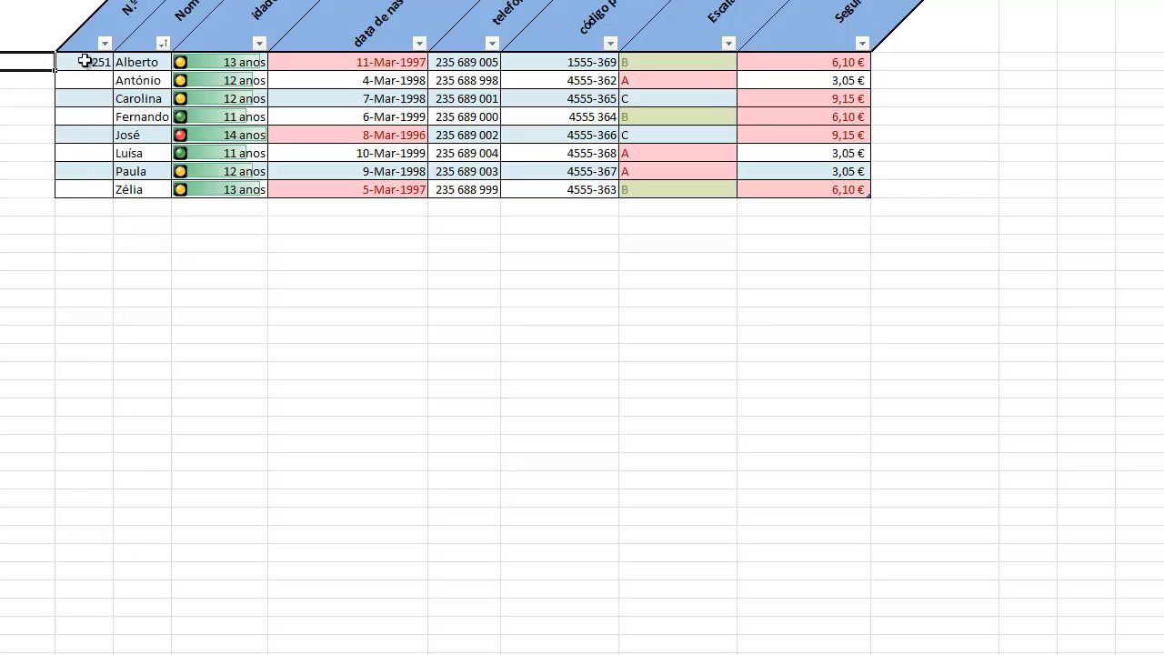
Fill the N.º cells C7:C14 with a linear column series using an increment of 1
drag(84, 63, 83, 189)
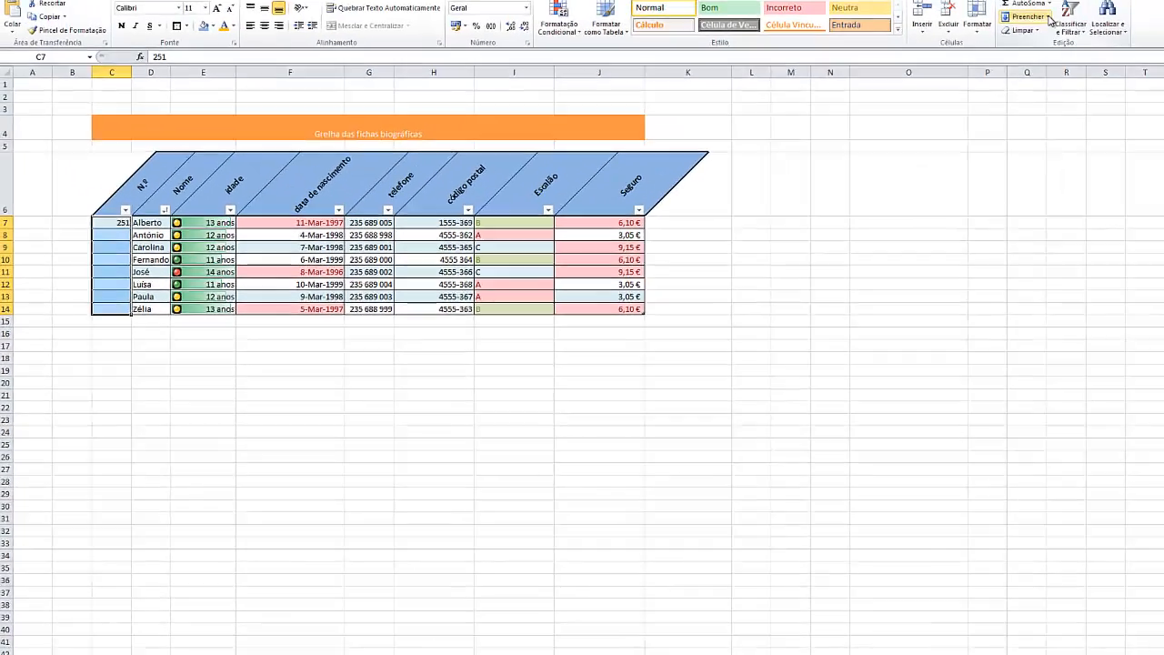
click(1014, 26)
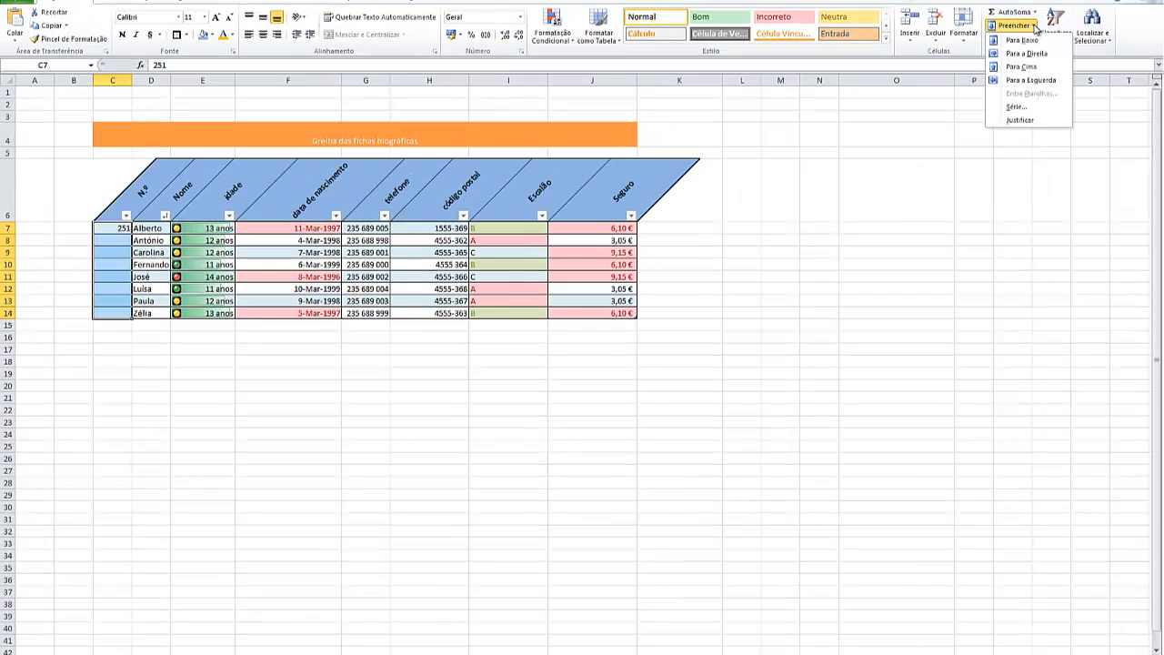
click(1017, 107)
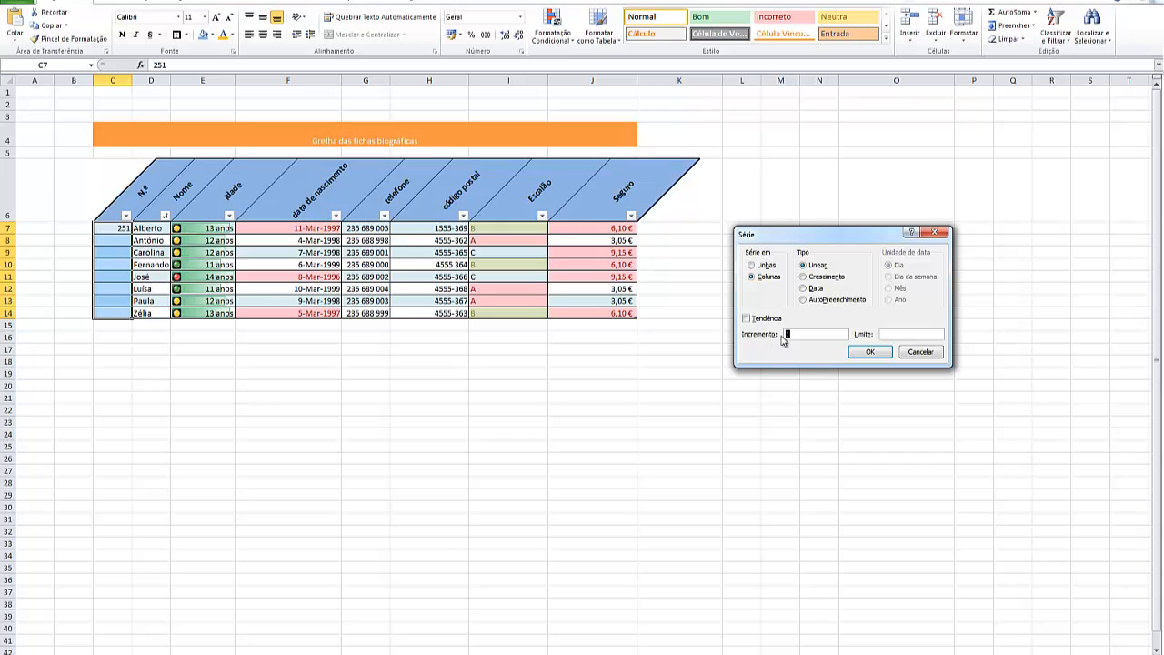
click(871, 353)
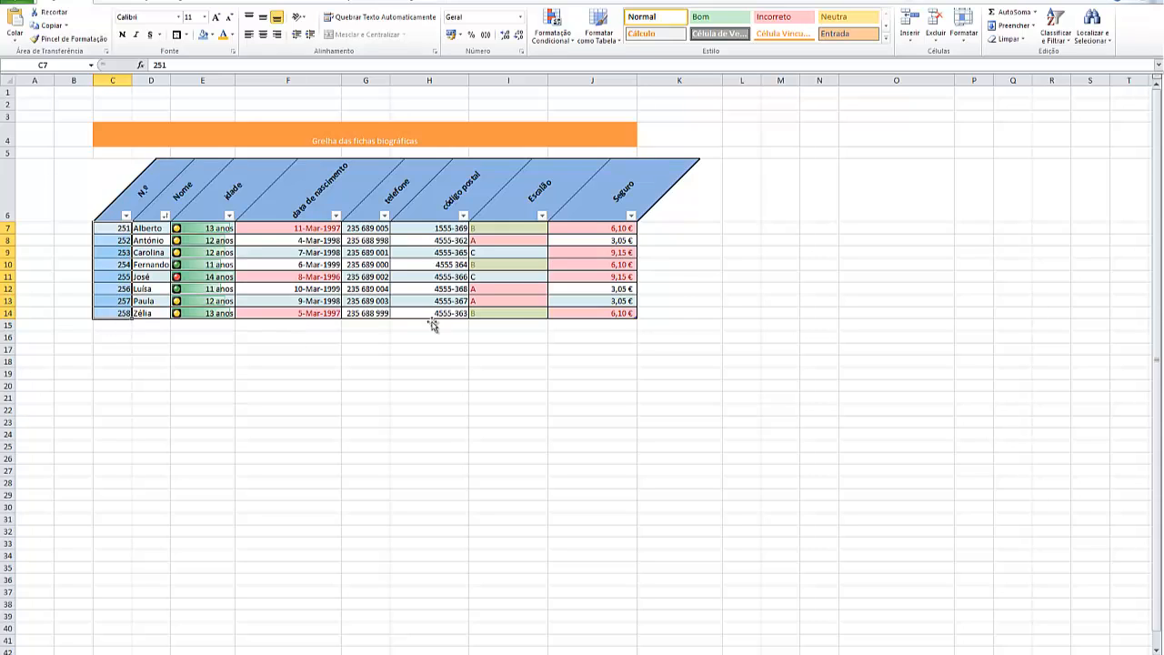
click(682, 309)
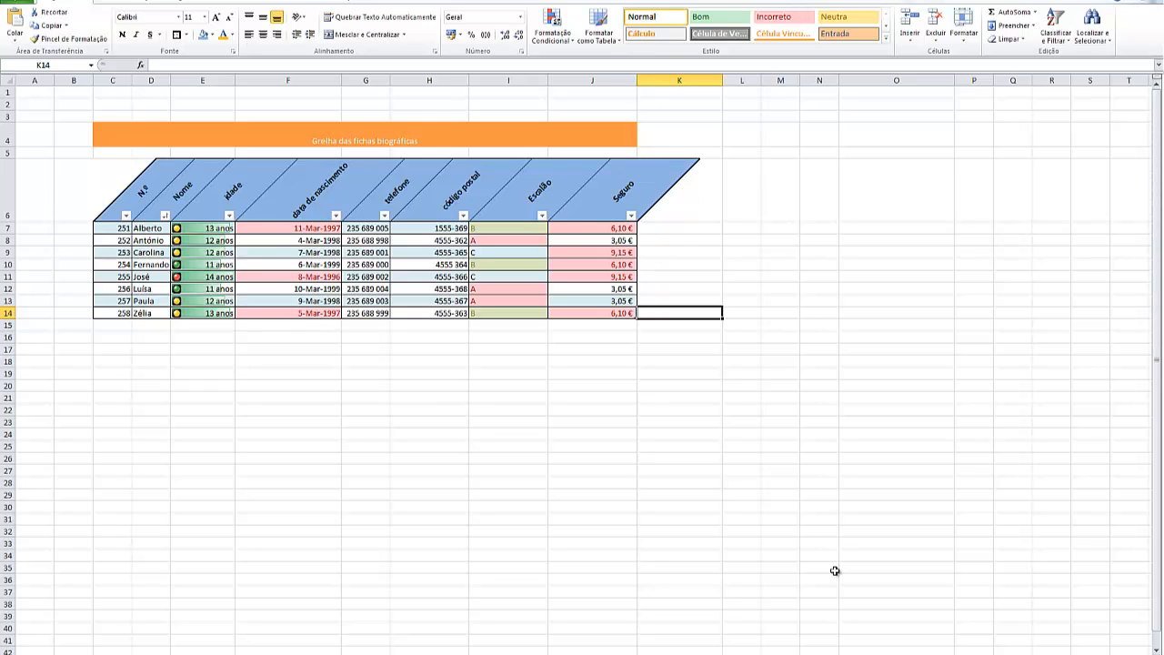
click(727, 653)
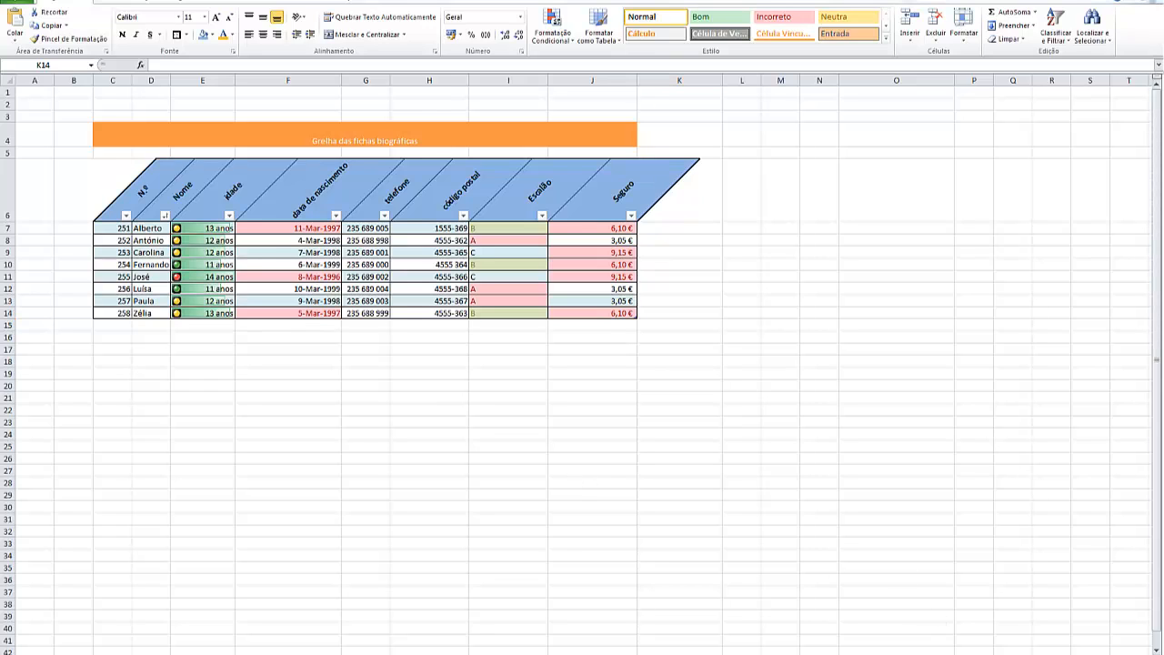